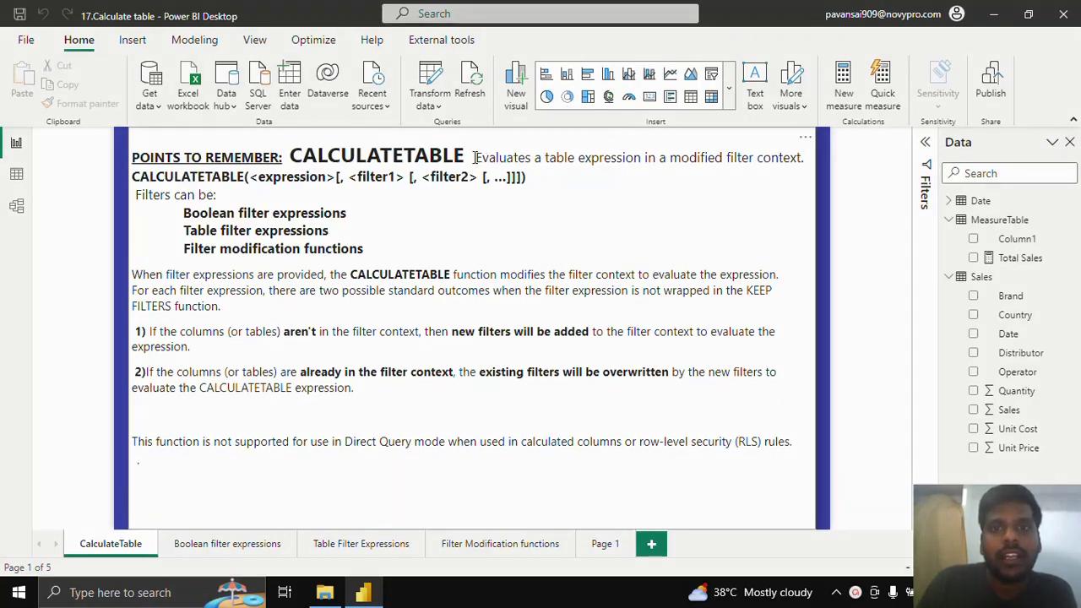
- Review the CALCULATETABLE definition and the expression argument in its syntax on the notes page
{"action": "left_click_drag", "start_coordinate": [475, 158], "coordinate": [764, 163]}
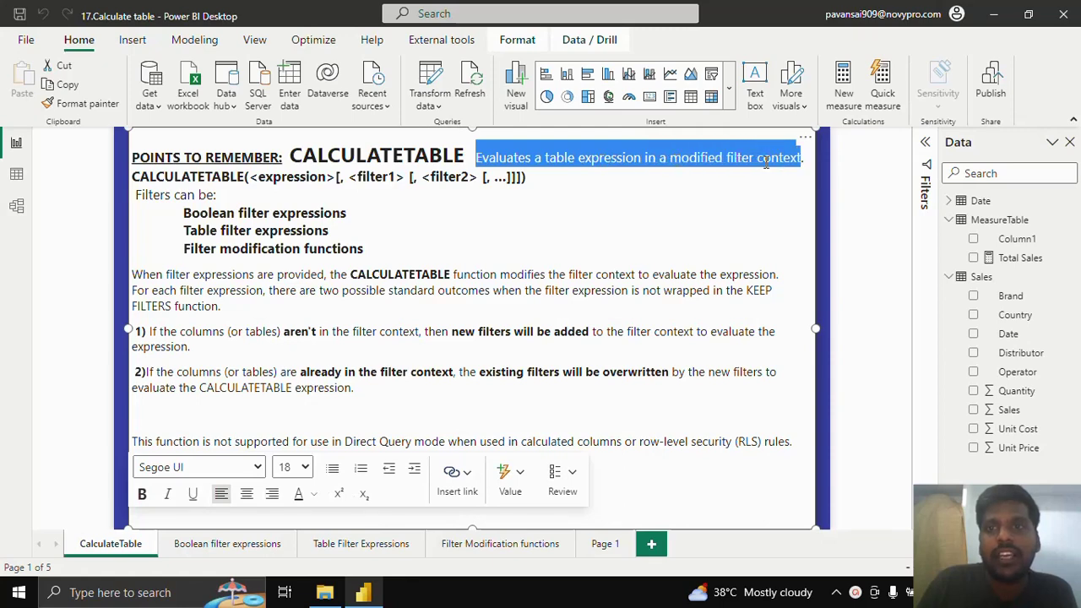
{"action": "left_click", "coordinate": [477, 211]}
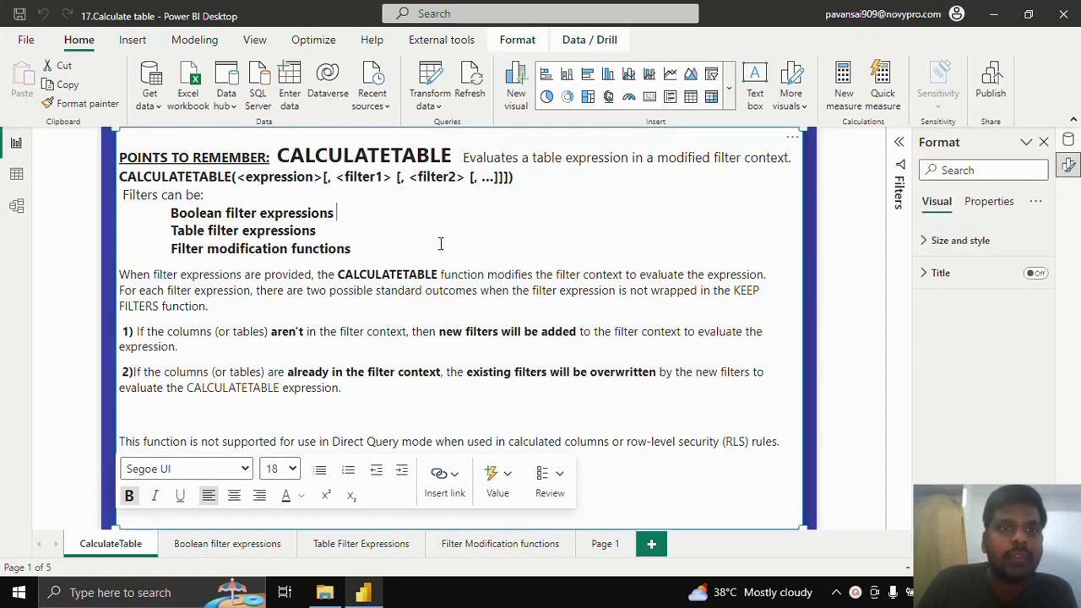
{"action": "left_click", "coordinate": [657, 470]}
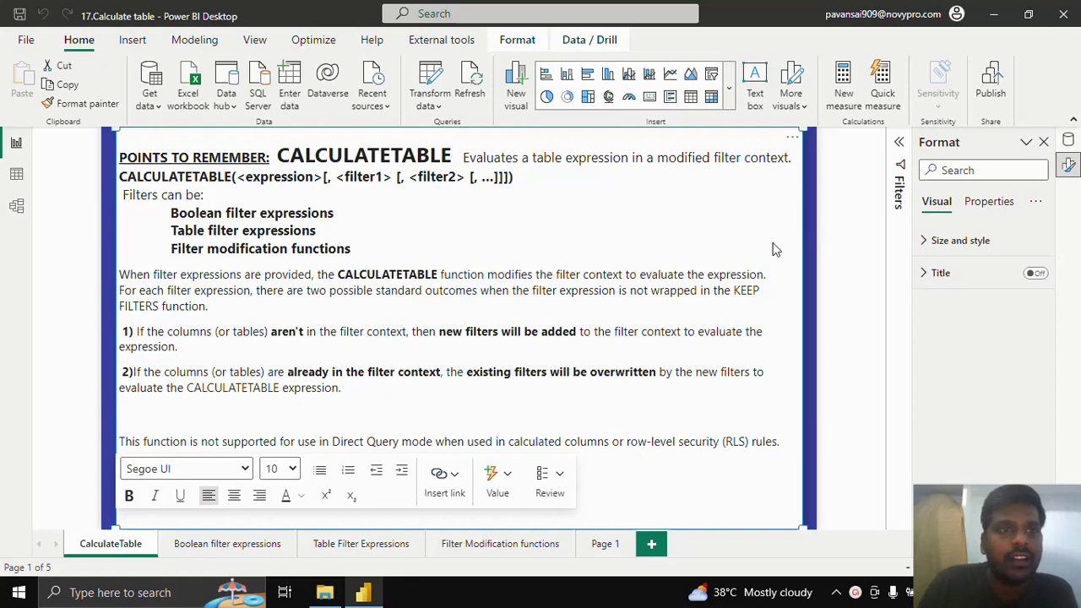
{"action": "key", "text": "Escape"}
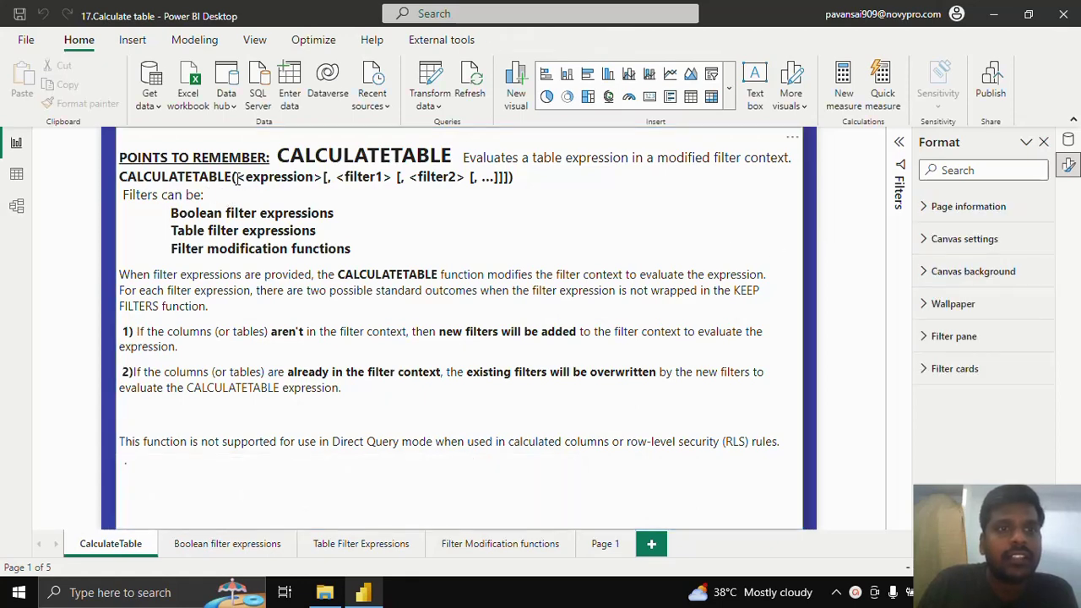
{"action": "left_click_drag", "start_coordinate": [238, 177], "coordinate": [327, 177]}
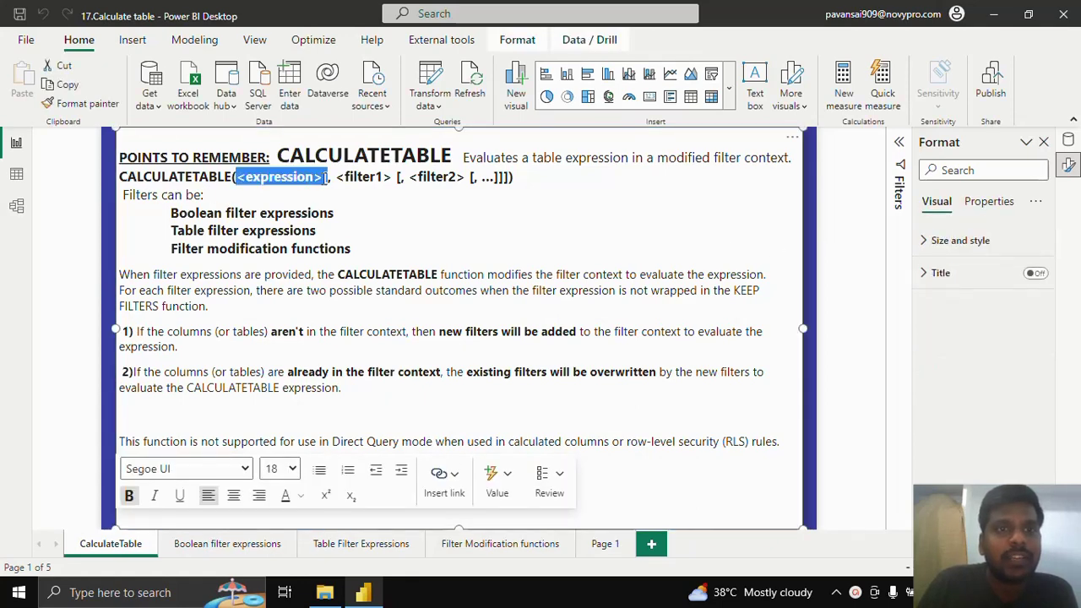
{"action": "left_click", "coordinate": [545, 179]}
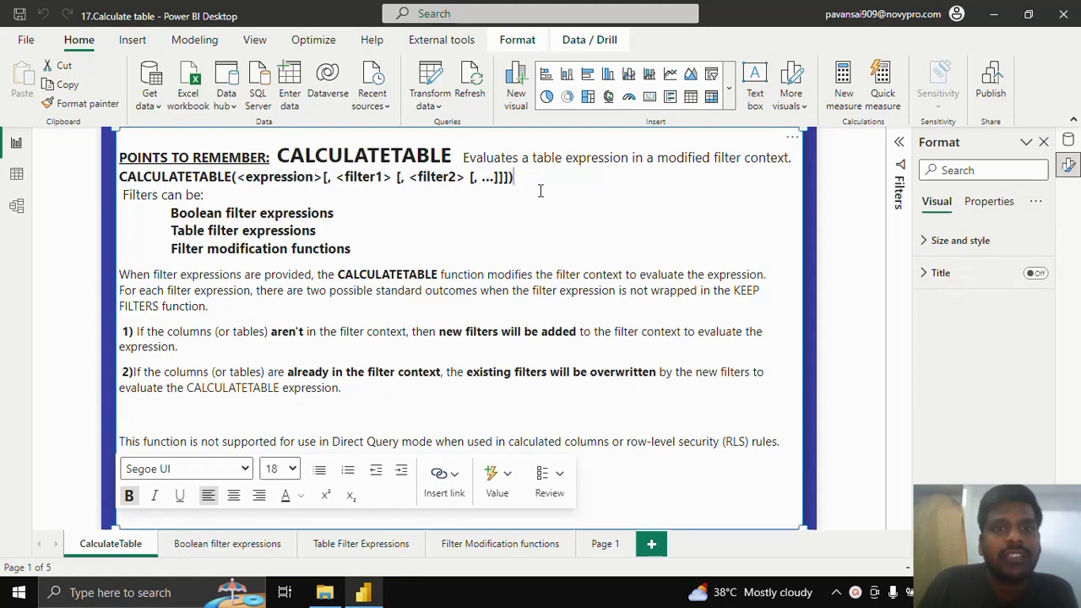
{"action": "left_click", "coordinate": [368, 250]}
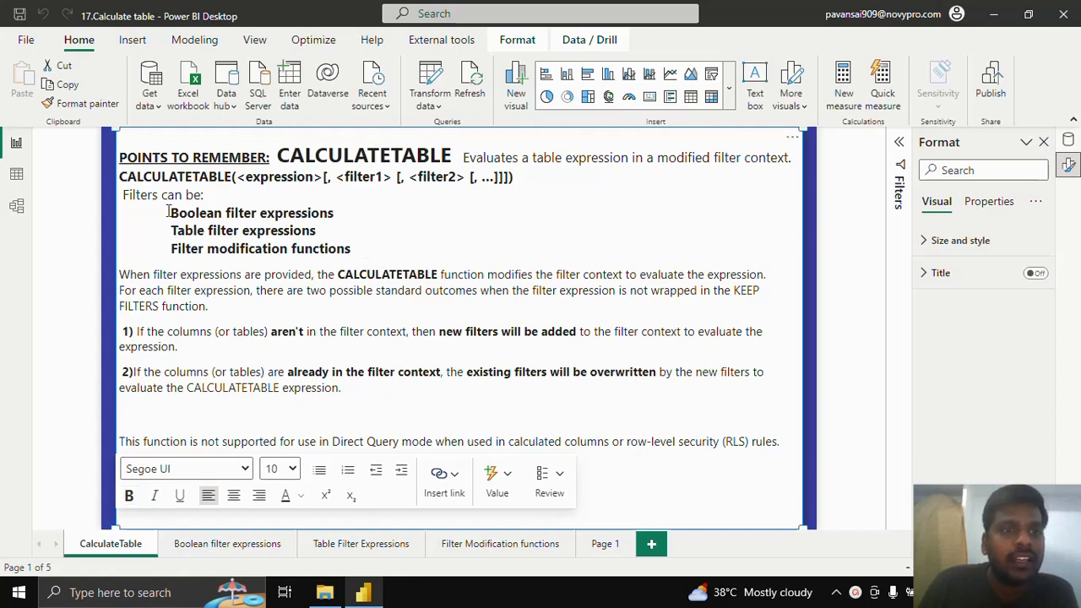
- Examine the allowed filter types and the two filter-context outcomes, new filters added versus existing filters overwritten
{"action": "left_click_drag", "start_coordinate": [168, 213], "coordinate": [342, 218]}
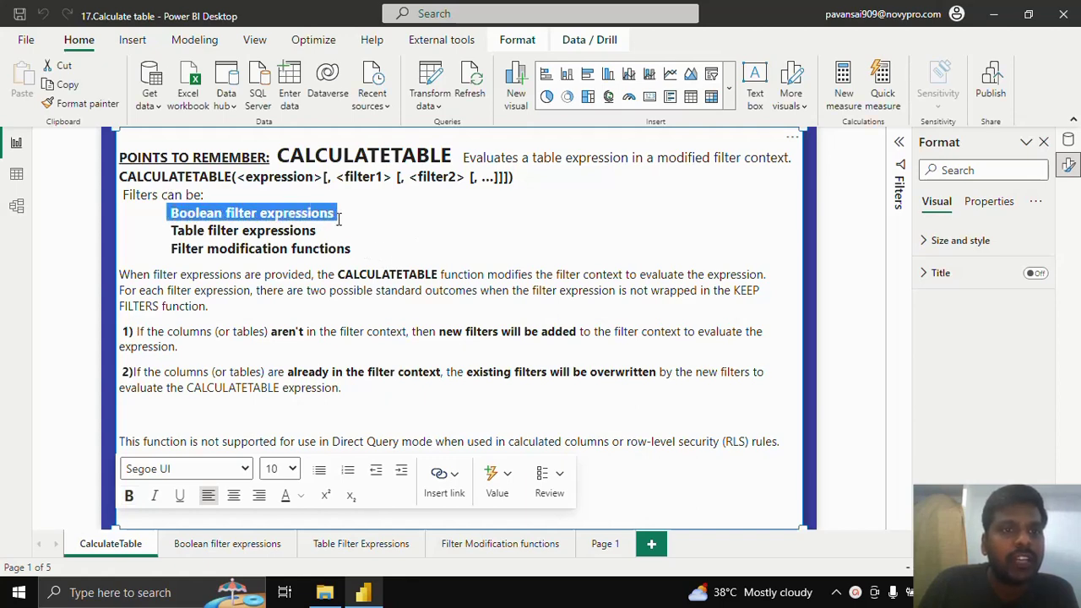
{"action": "left_click_drag", "start_coordinate": [171, 230], "coordinate": [313, 234]}
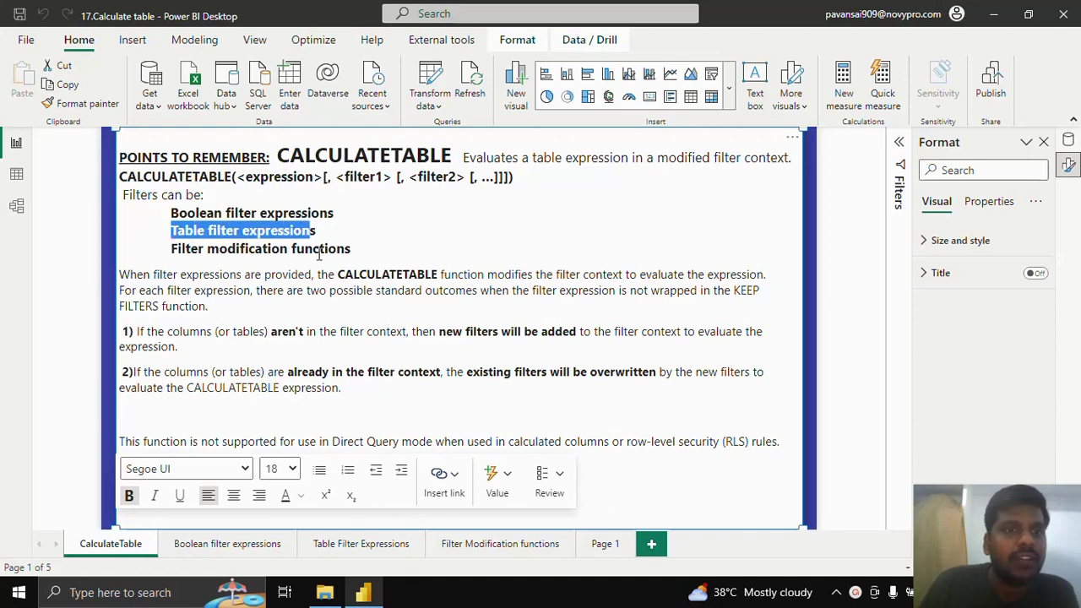
{"action": "left_click", "coordinate": [371, 352]}
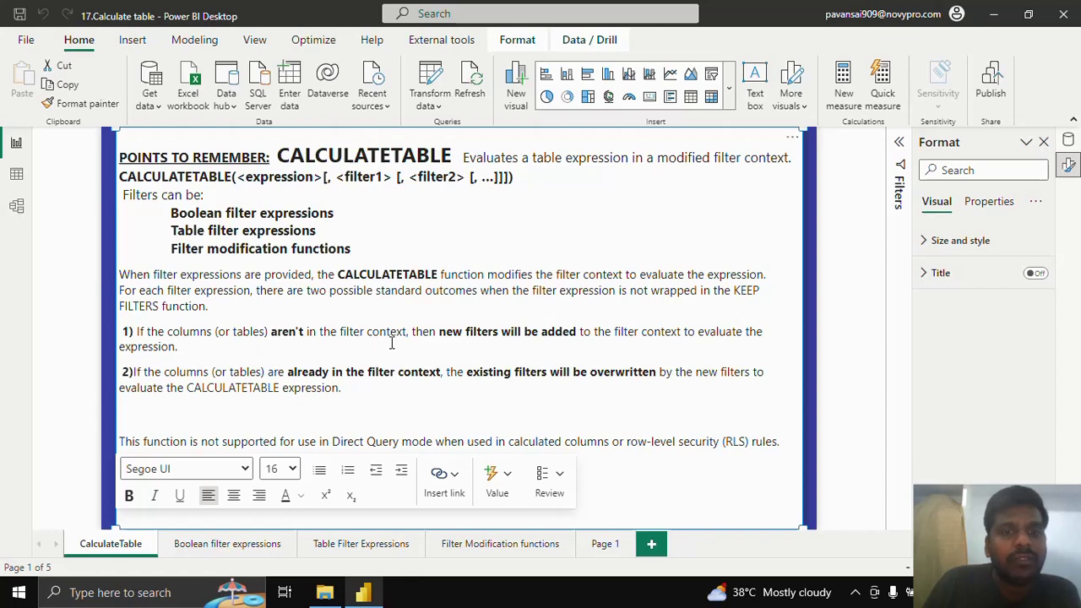
{"action": "left_click_drag", "start_coordinate": [437, 334], "coordinate": [581, 337]}
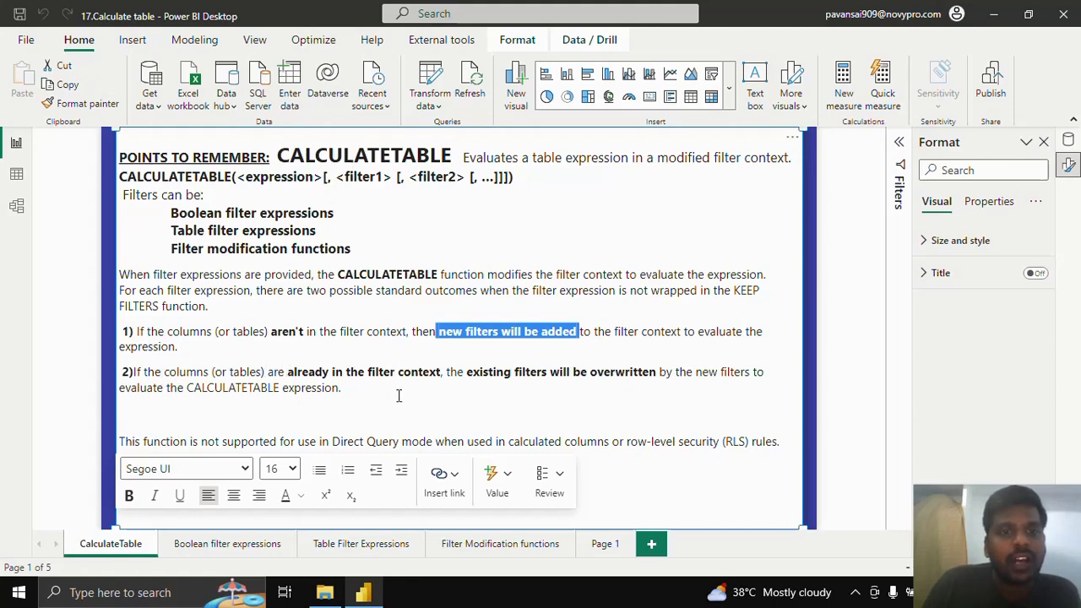
{"action": "left_click_drag", "start_coordinate": [465, 374], "coordinate": [657, 374]}
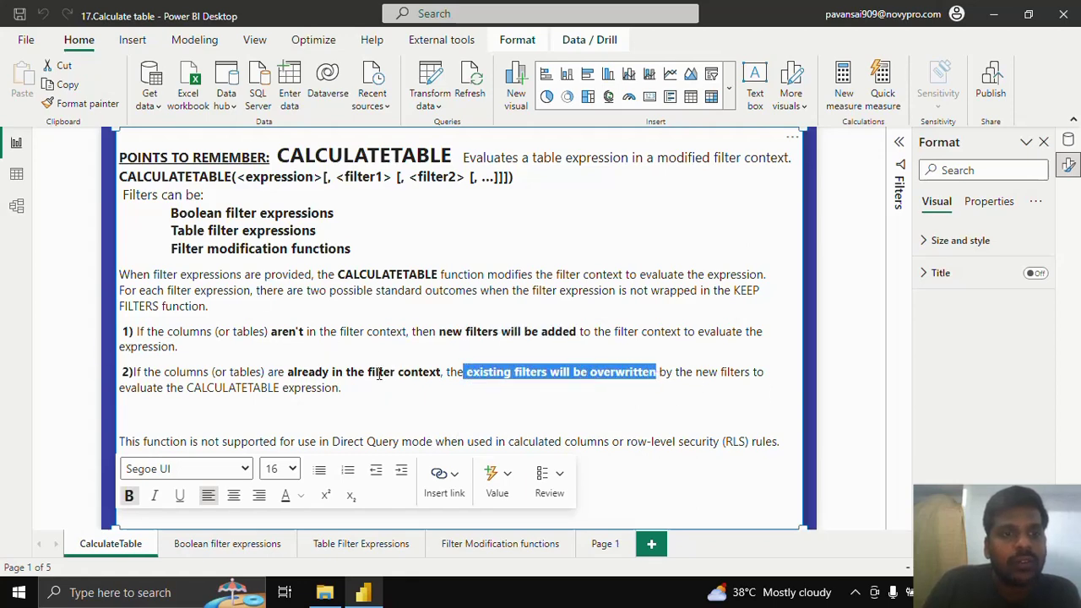
{"action": "left_click", "coordinate": [477, 401]}
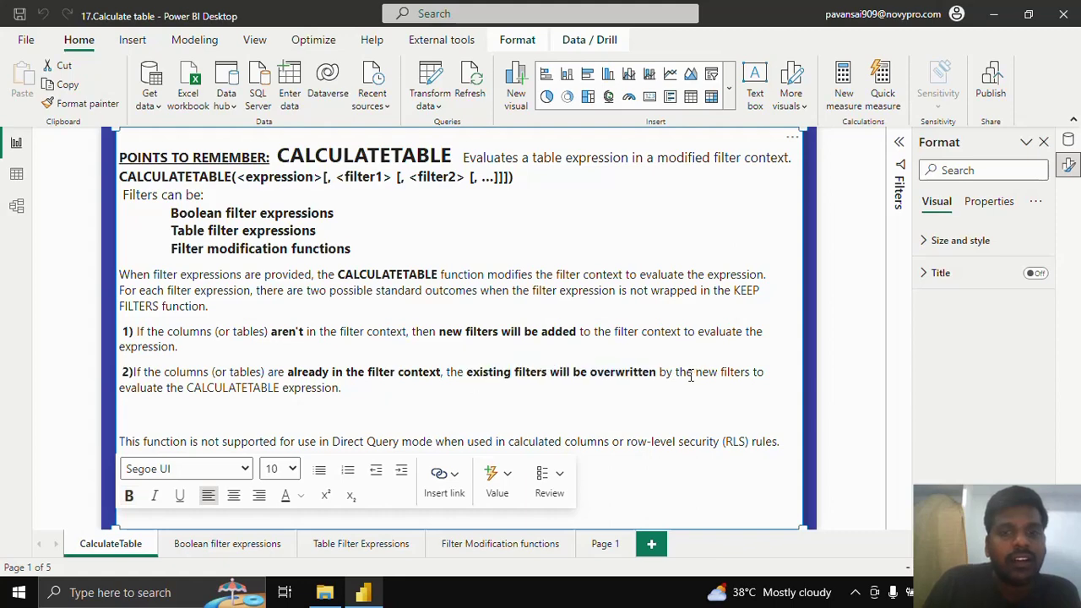
{"action": "left_click", "coordinate": [814, 342]}
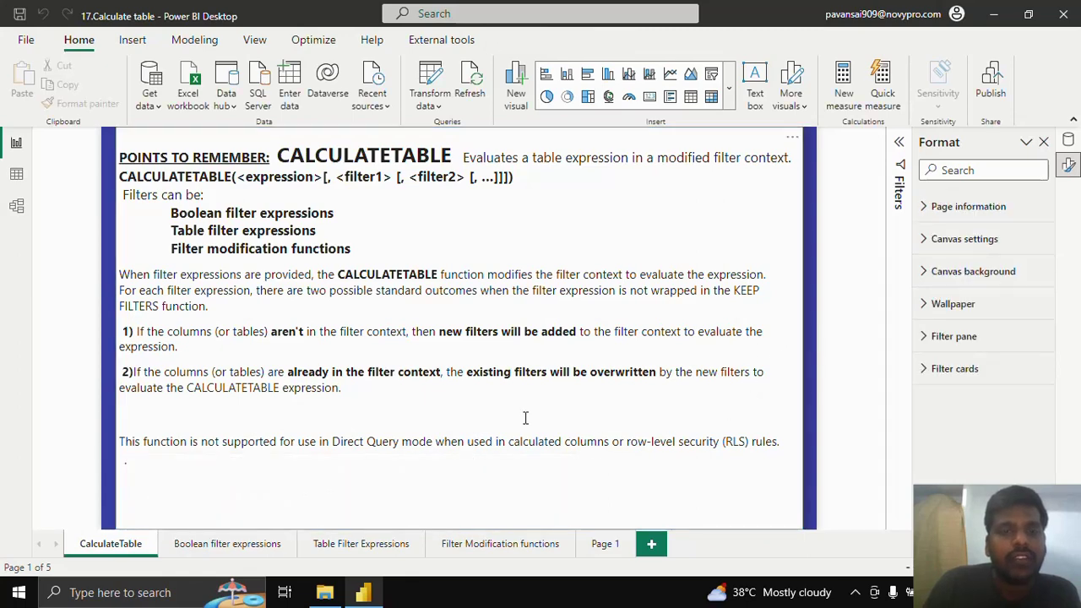
- Open the Boolean filter expressions page and read its TRUE or FALSE definition and the rules for referencing columns, measures and functions
{"action": "double_click", "coordinate": [211, 544]}
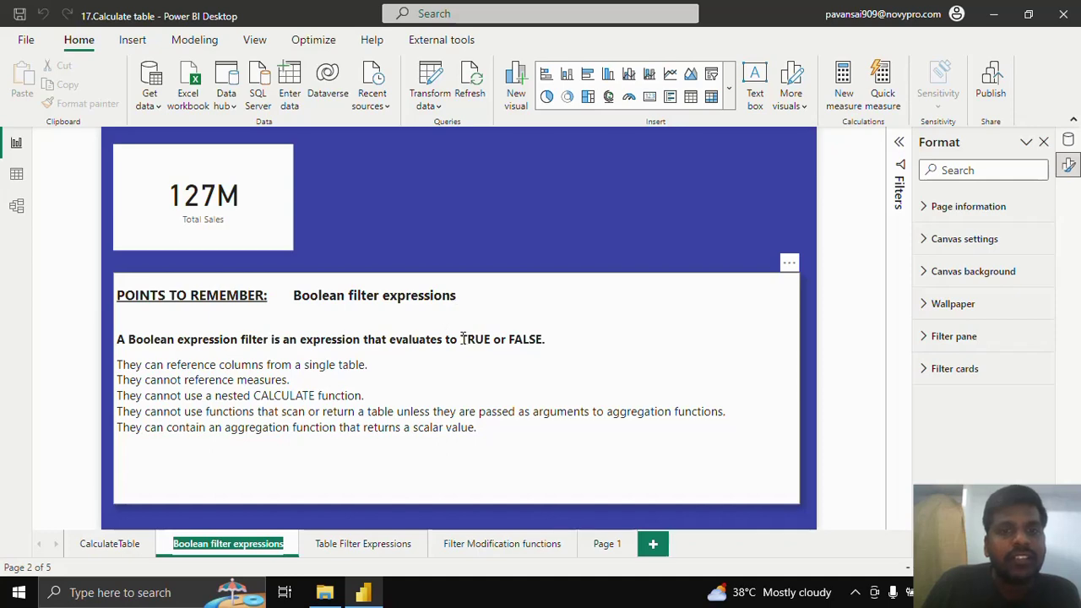
{"action": "left_click_drag", "start_coordinate": [462, 338], "coordinate": [563, 337]}
{"action": "left_click", "coordinate": [536, 364]}
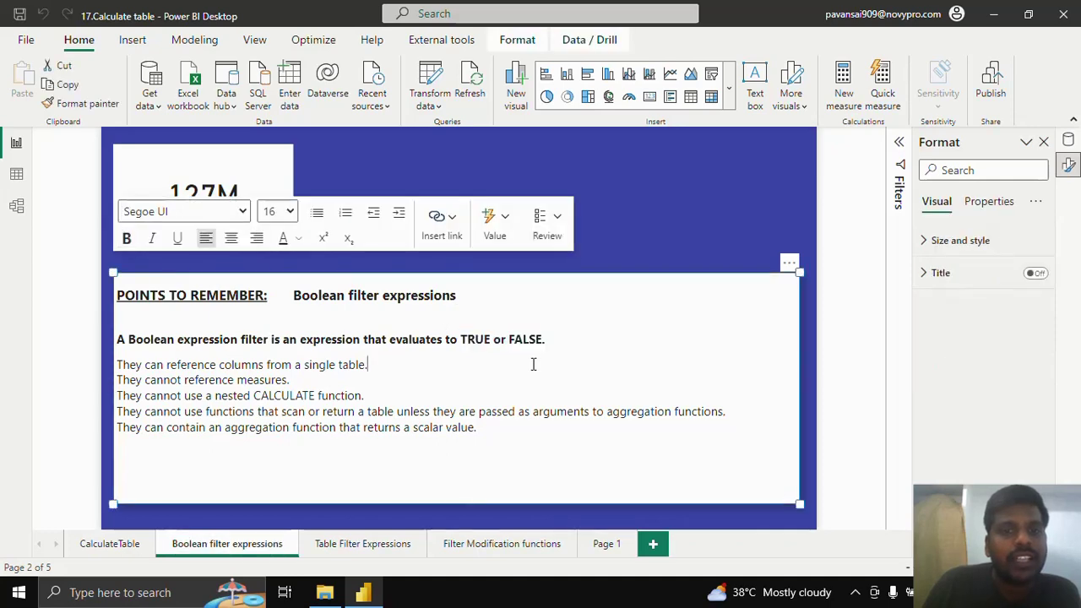
{"action": "left_click_drag", "start_coordinate": [118, 365], "coordinate": [472, 428]}
{"action": "left_click", "coordinate": [468, 385]}
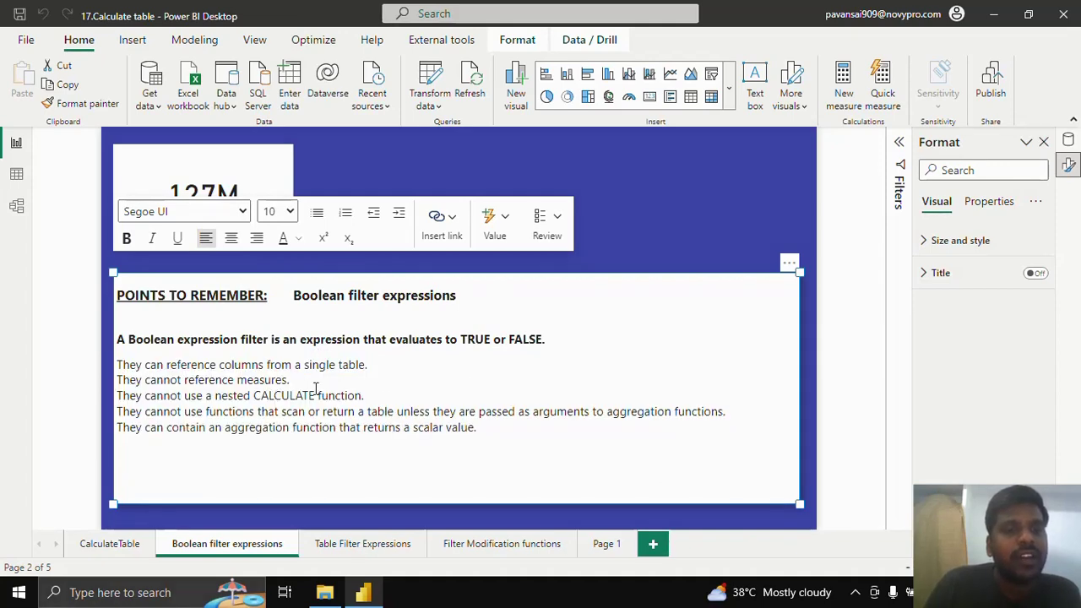
{"action": "left_click_drag", "start_coordinate": [369, 365], "coordinate": [229, 396]}
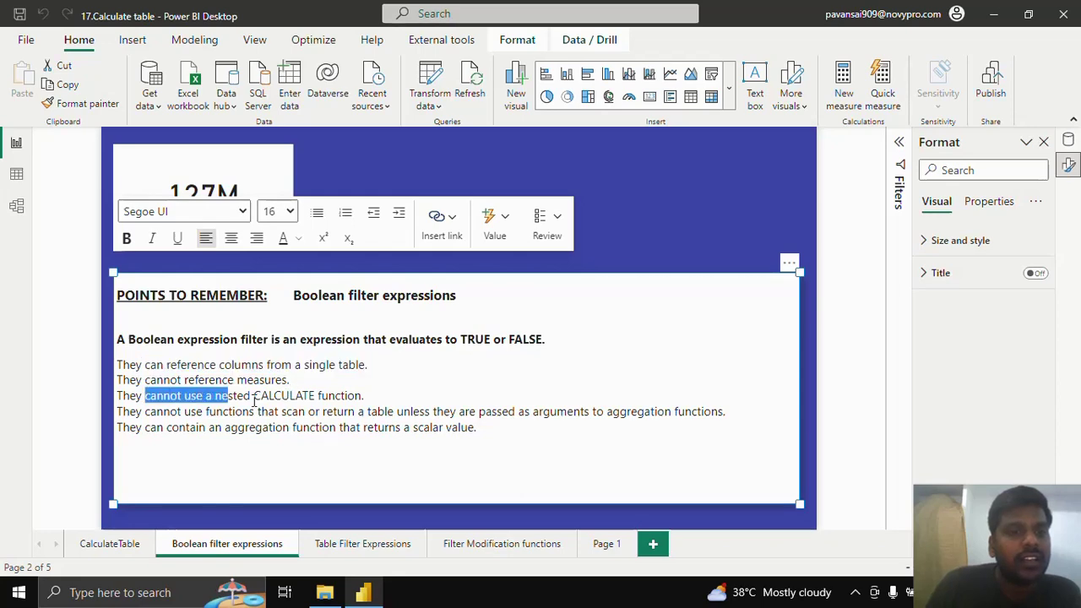
{"action": "left_click", "coordinate": [368, 396]}
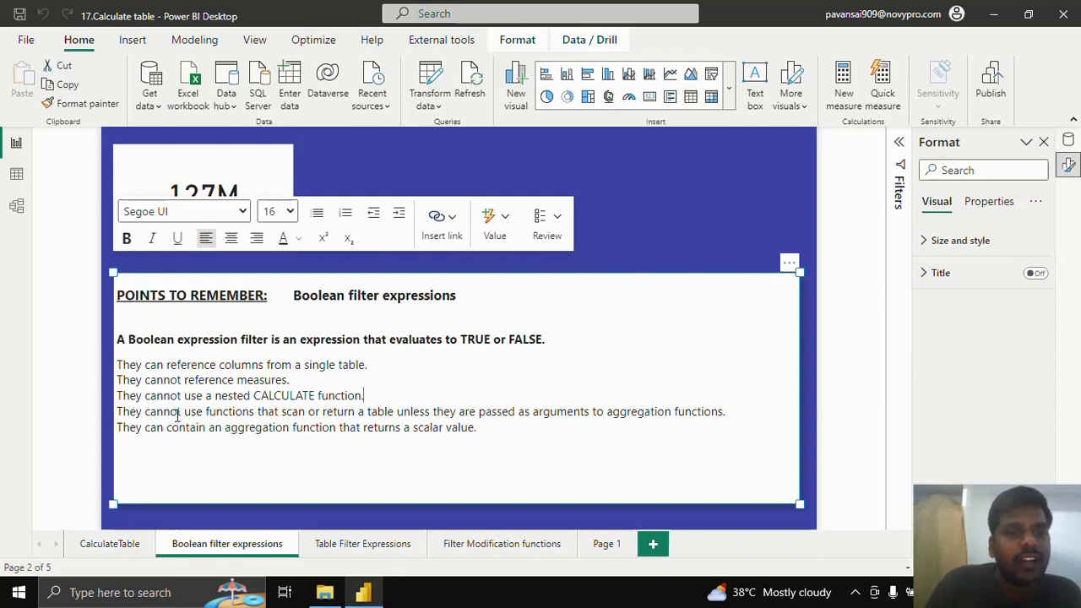
{"action": "left_click_drag", "start_coordinate": [285, 414], "coordinate": [434, 414]}
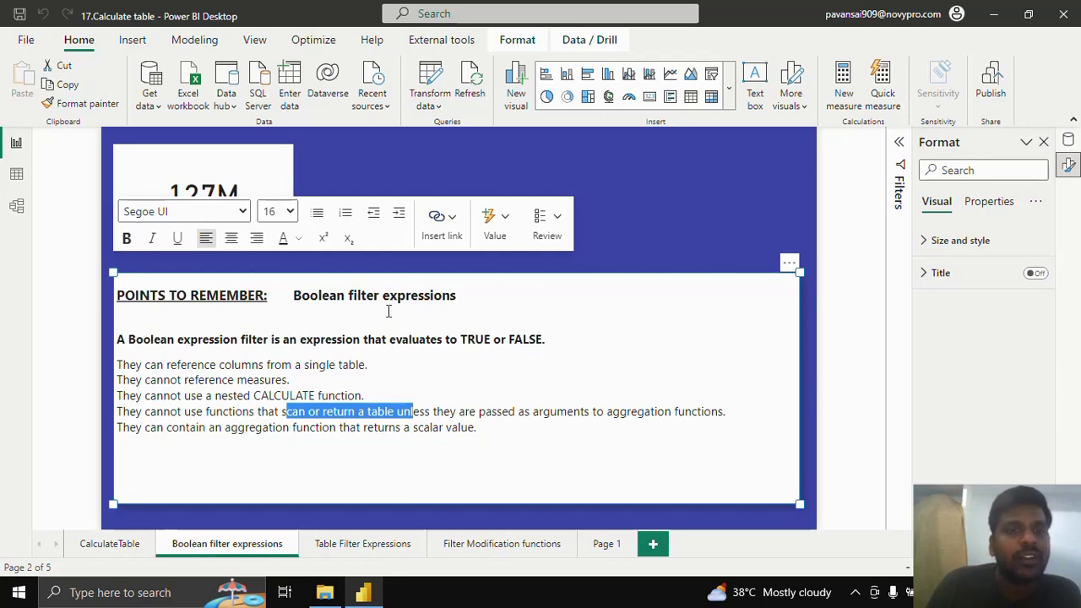
- Review the FILTER function note on the Table Filter Expressions page, and open the Filter Modification functions page
{"action": "left_click", "coordinate": [353, 547]}
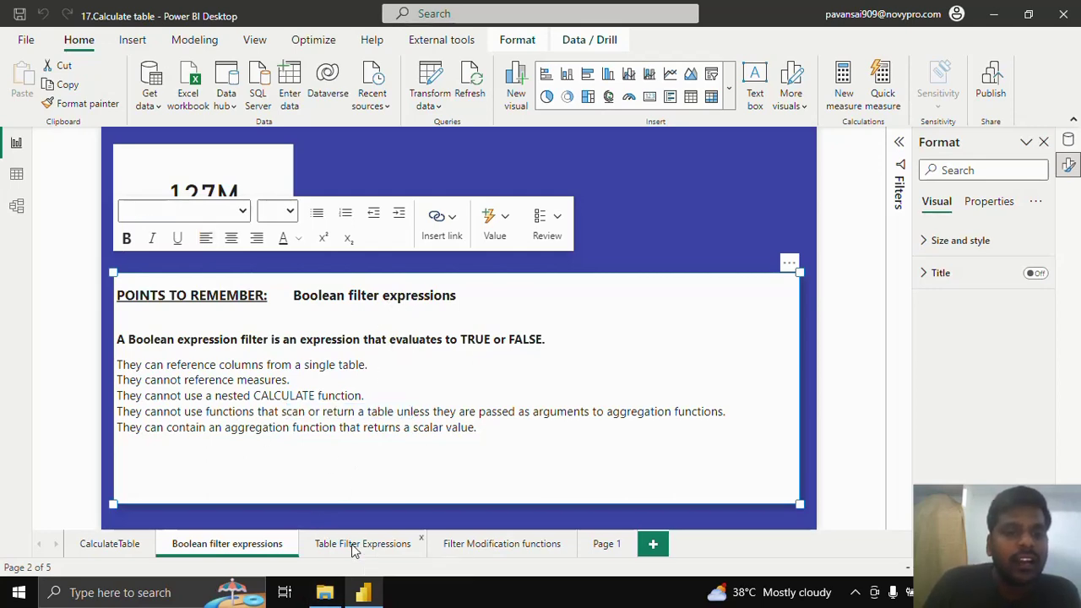
{"action": "left_click", "coordinate": [353, 545]}
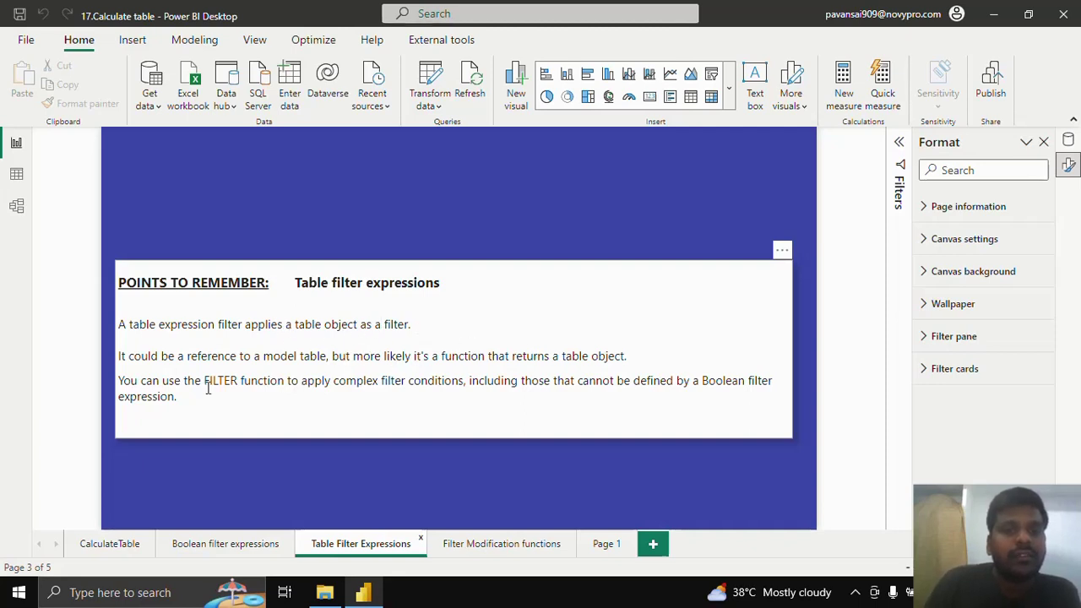
{"action": "left_click_drag", "start_coordinate": [195, 381], "coordinate": [291, 381]}
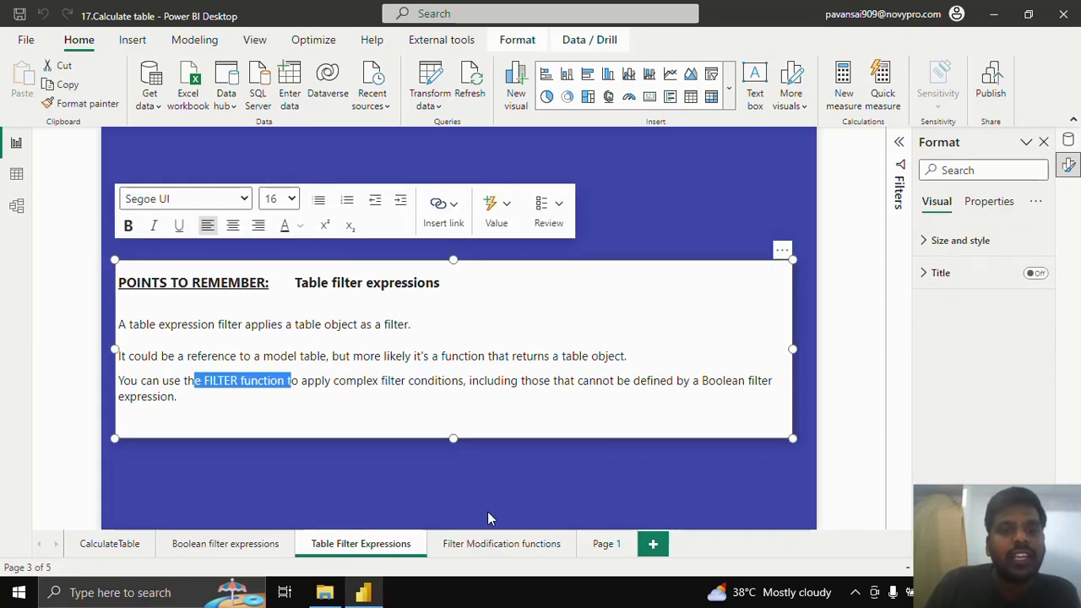
{"action": "left_click", "coordinate": [495, 540]}
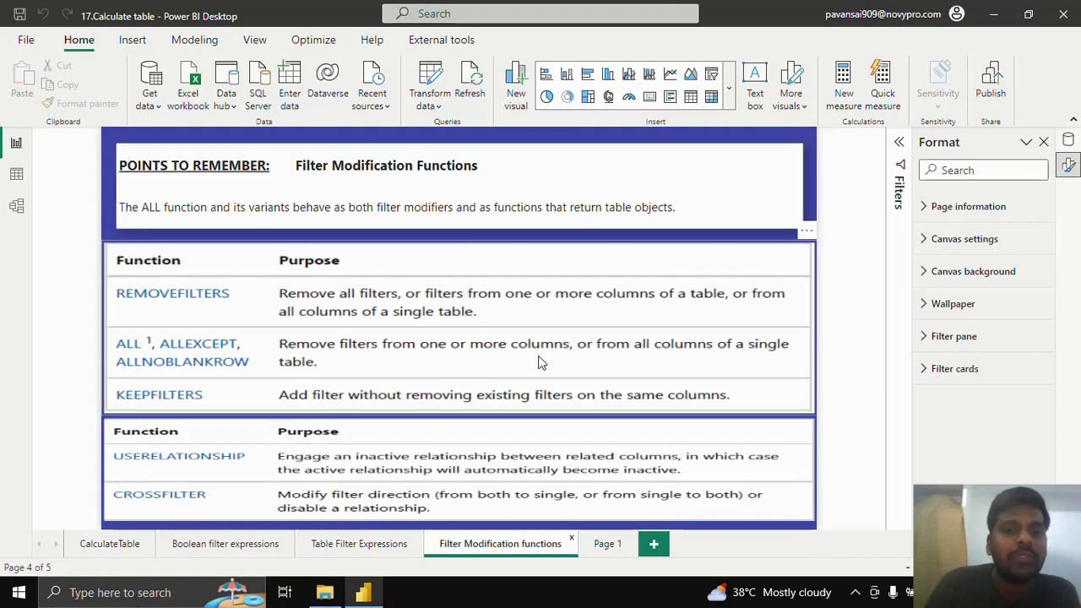
- Show the Sales table in Data view and start a new calculated table named CANADA AND LG SALES
{"action": "left_click", "coordinate": [16, 178]}
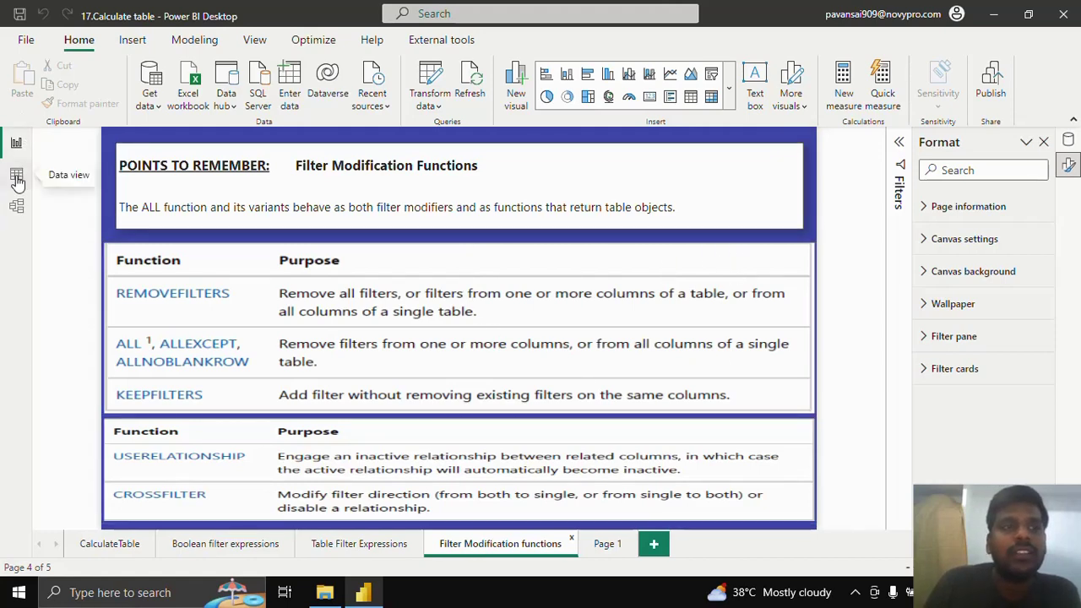
{"action": "left_click", "coordinate": [972, 242]}
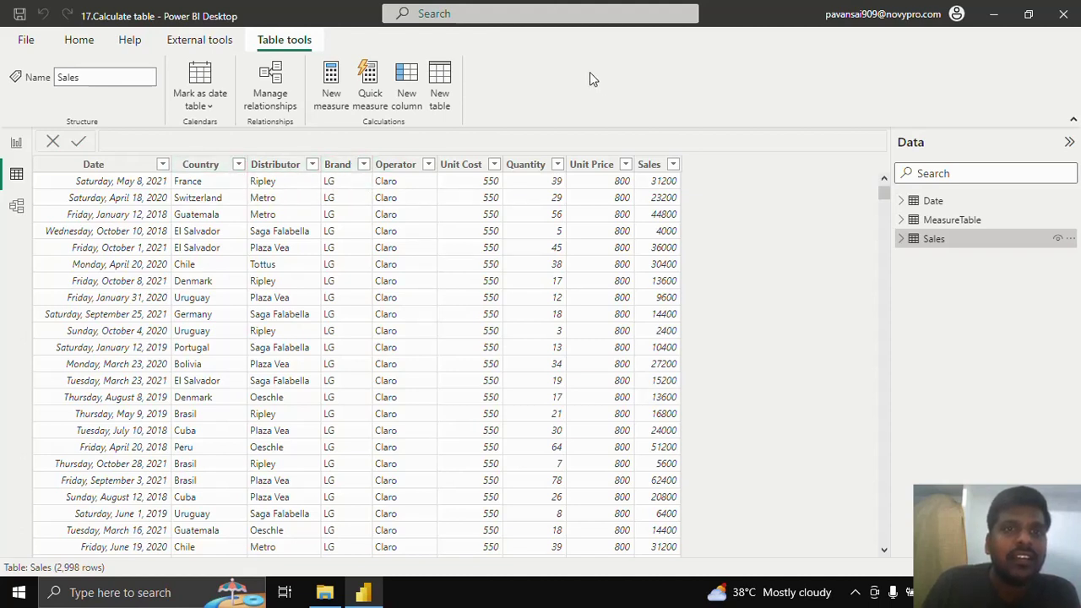
{"action": "left_click", "coordinate": [440, 88]}
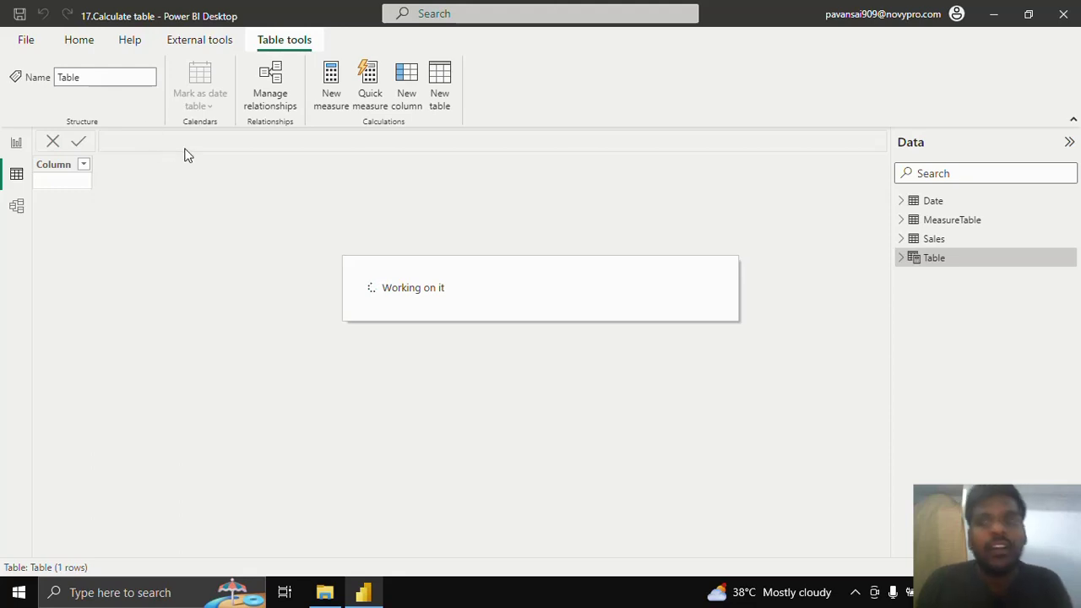
{"action": "type", "text": "C"}
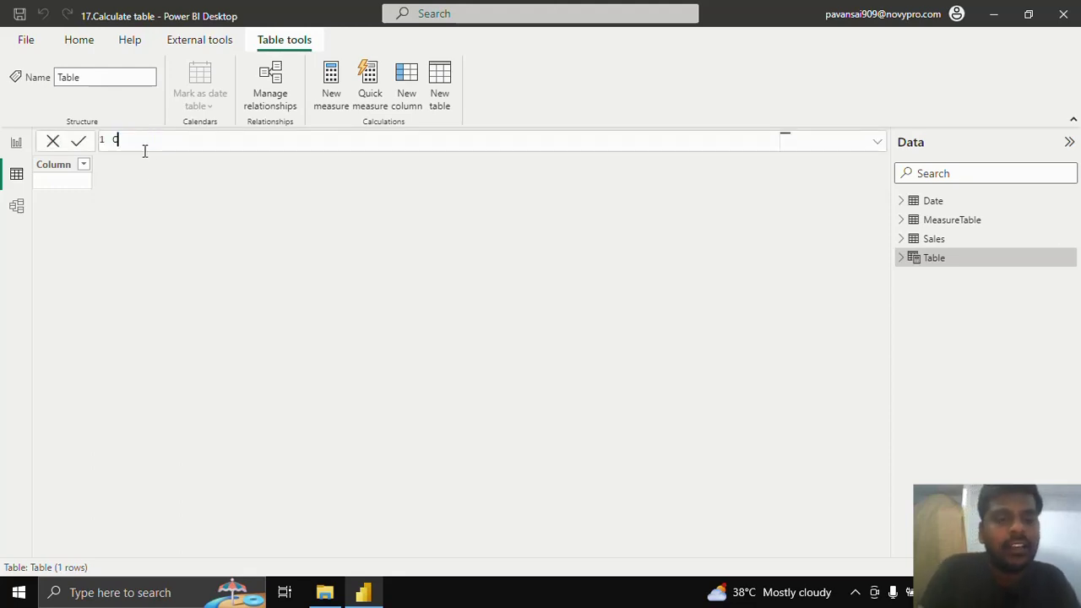
{"action": "type", "text": "AND"}
{"action": "type", "text": "DA"}
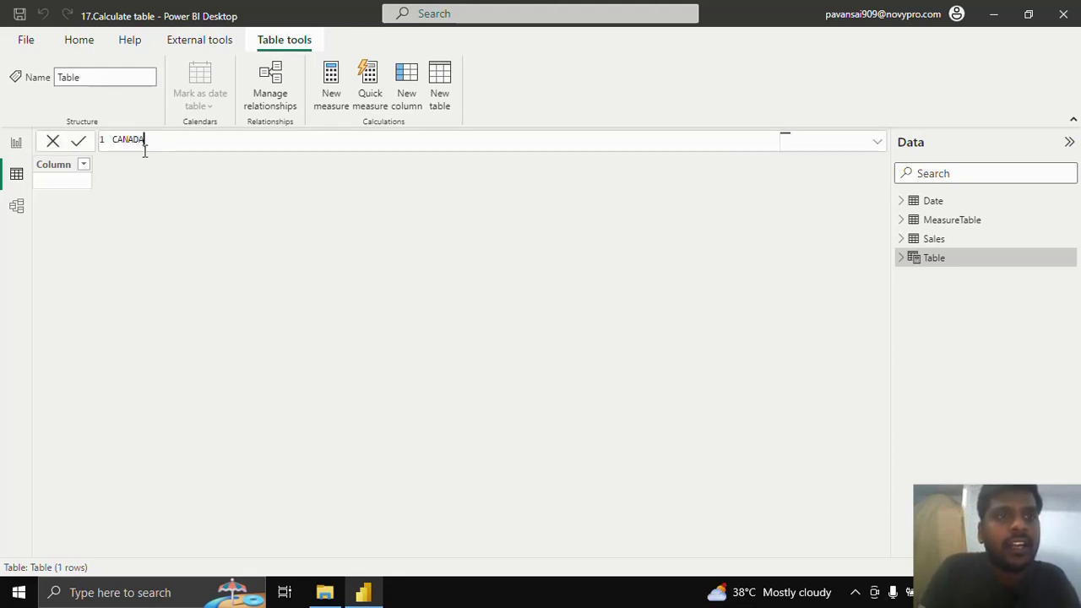
{"action": "type", "text": " AND LG SALE"}
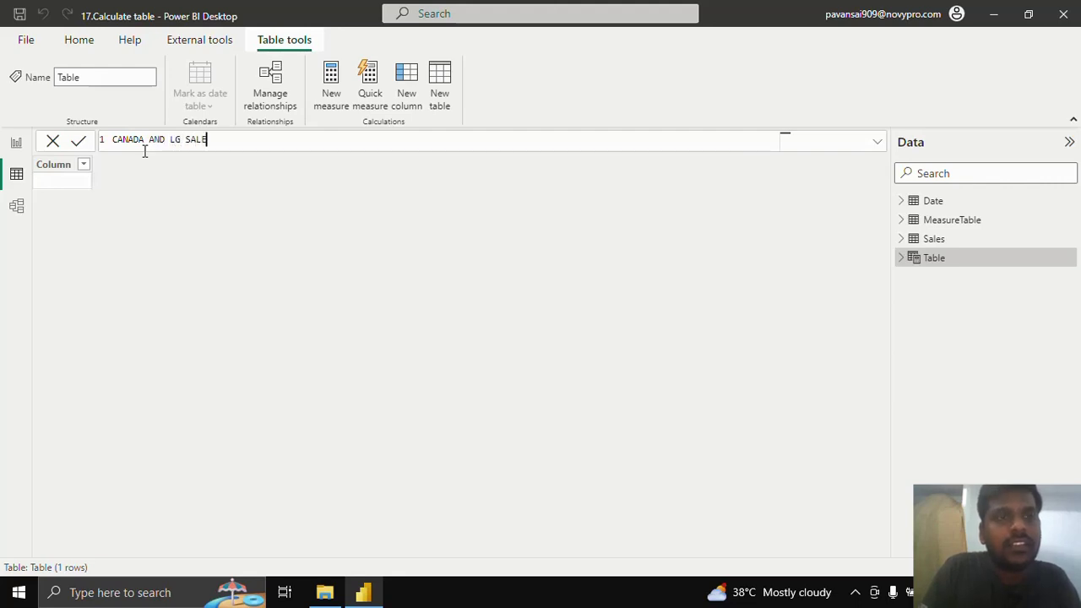
{"action": "type", "text": "="}
{"action": "key", "text": "shift+Return"}
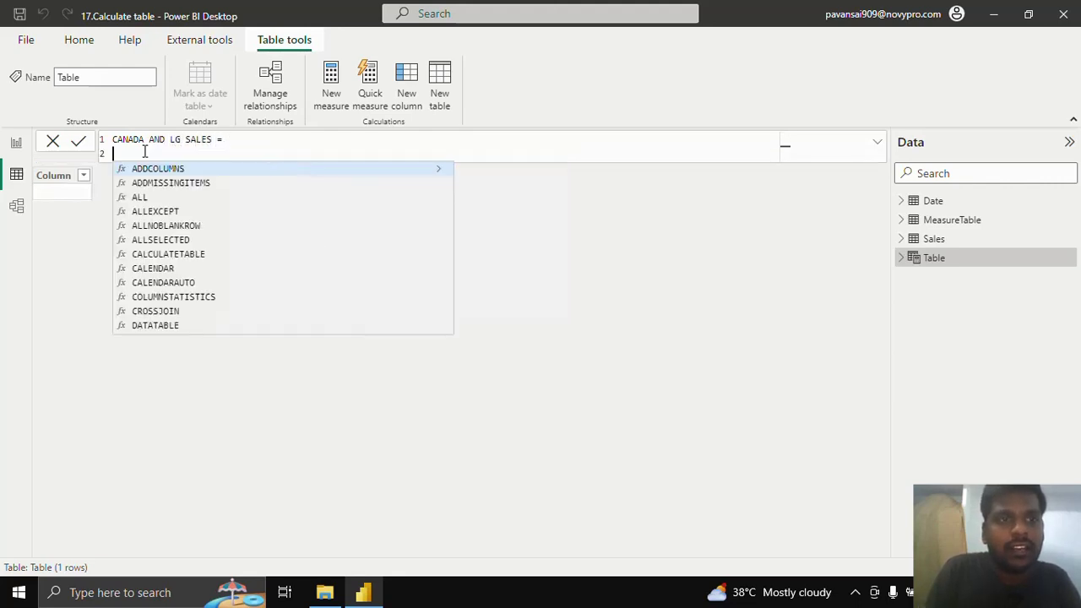
- Begin the table's formula with CALCULATETABLE and set Sales as the table to evaluate
{"action": "type", "text": "CALC"}
{"action": "key", "text": "Tab"}
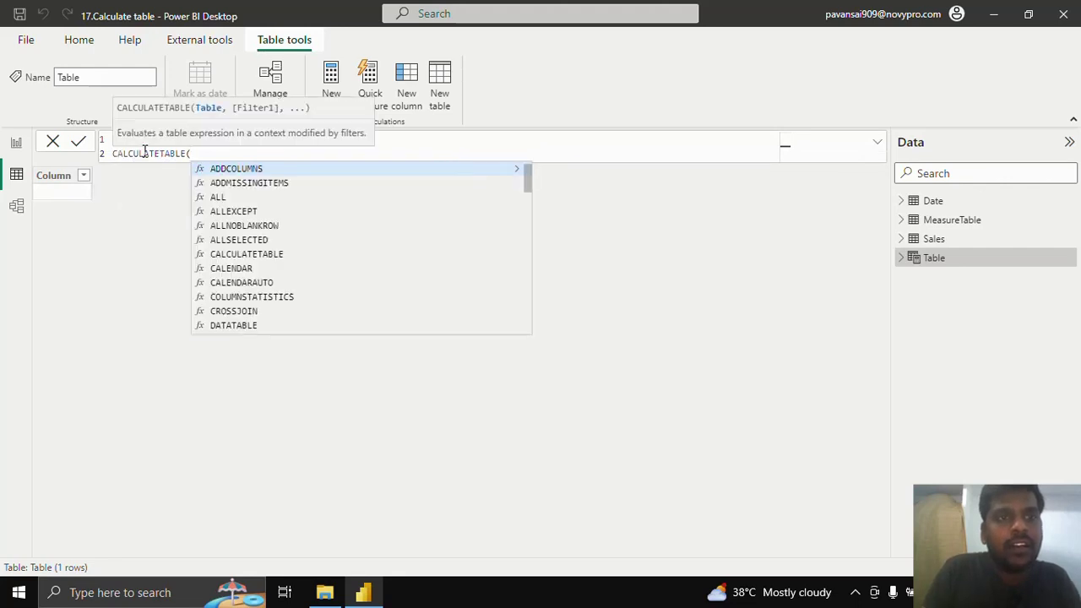
{"action": "key", "text": "shift+Return"}
{"action": "type", "text": "Sales,"}
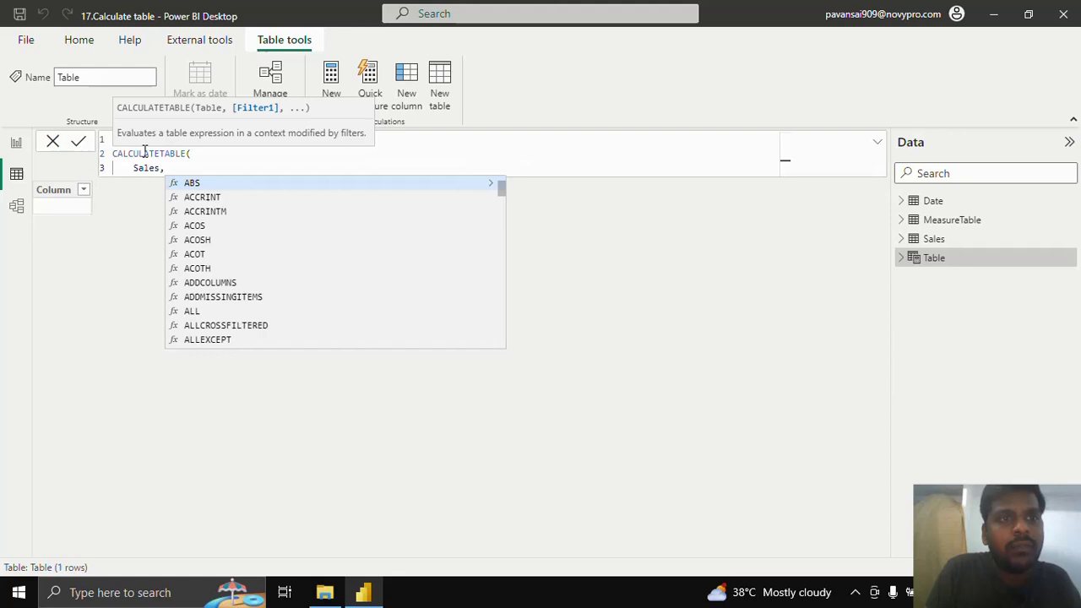
{"action": "key", "text": "shift+Return"}
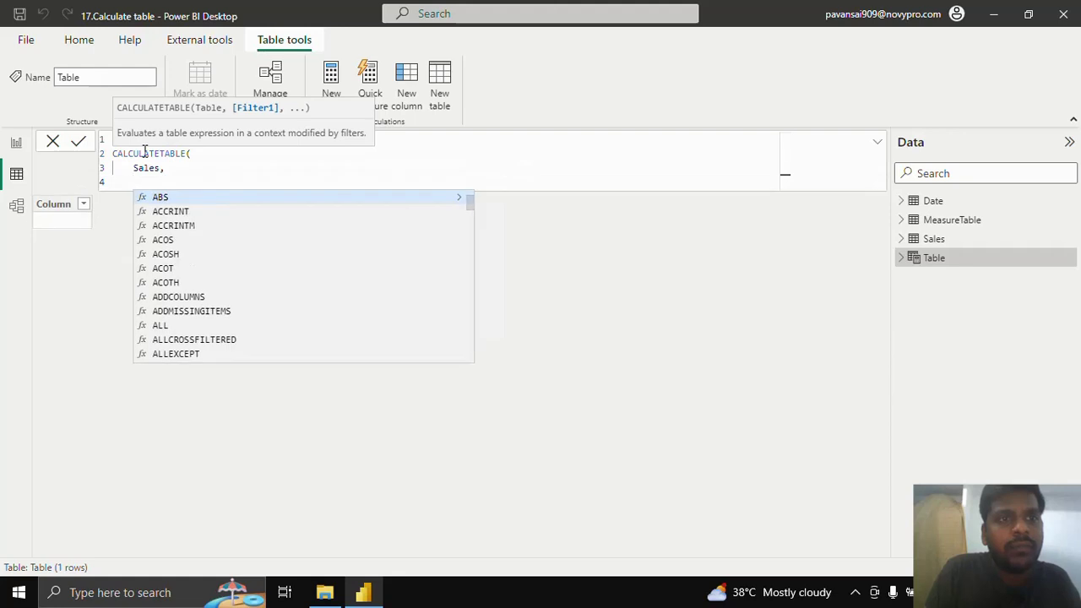
- Add a first filter to CALCULATETABLE restricting Sales[Country] to "Canada"
{"action": "type", "text": "COuntr"}
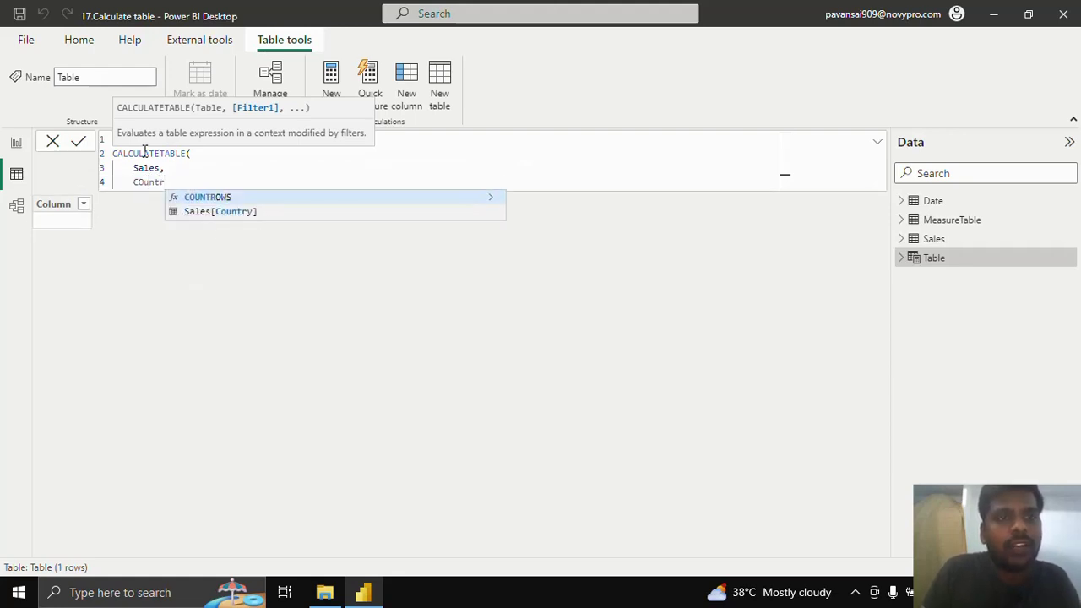
{"action": "key", "text": "Down"}
{"action": "key", "text": "Tab"}
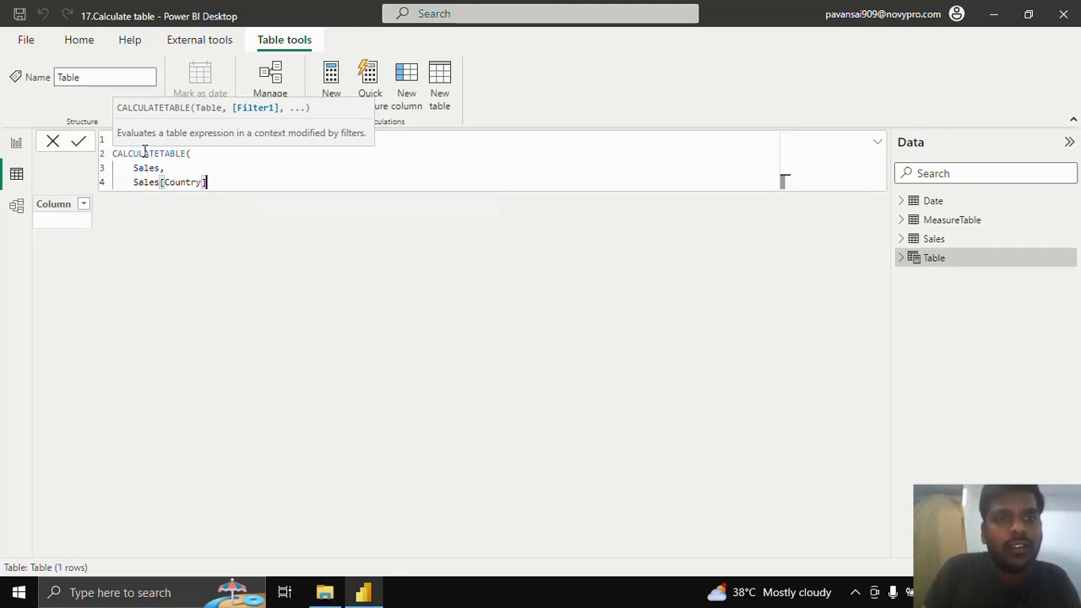
{"action": "type", "text": "= \"Canada"}
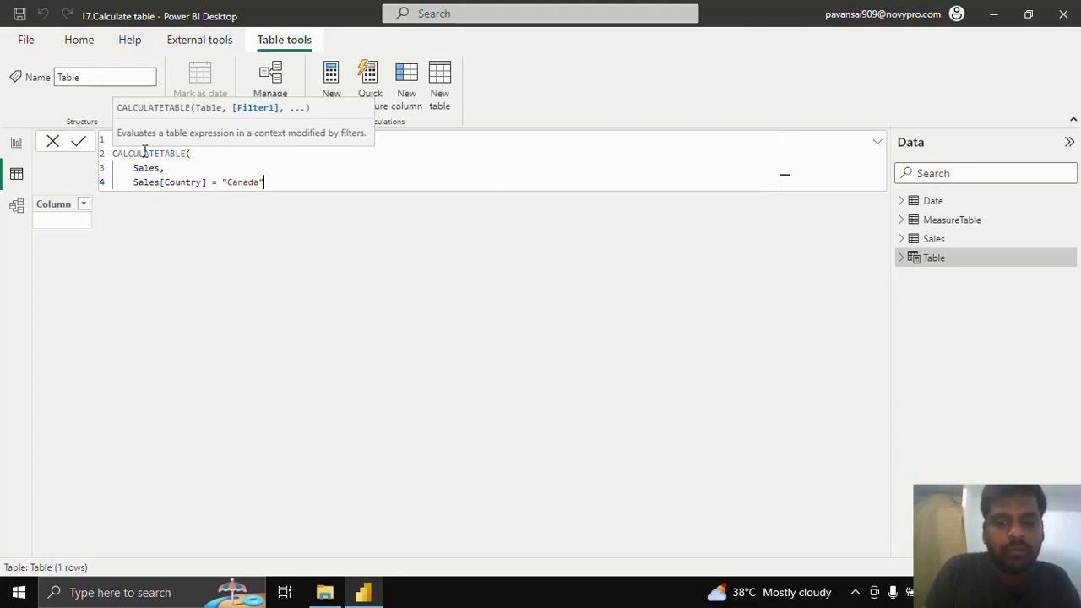
{"action": "type", "text": "\","}
{"action": "key", "text": "shift+Return"}
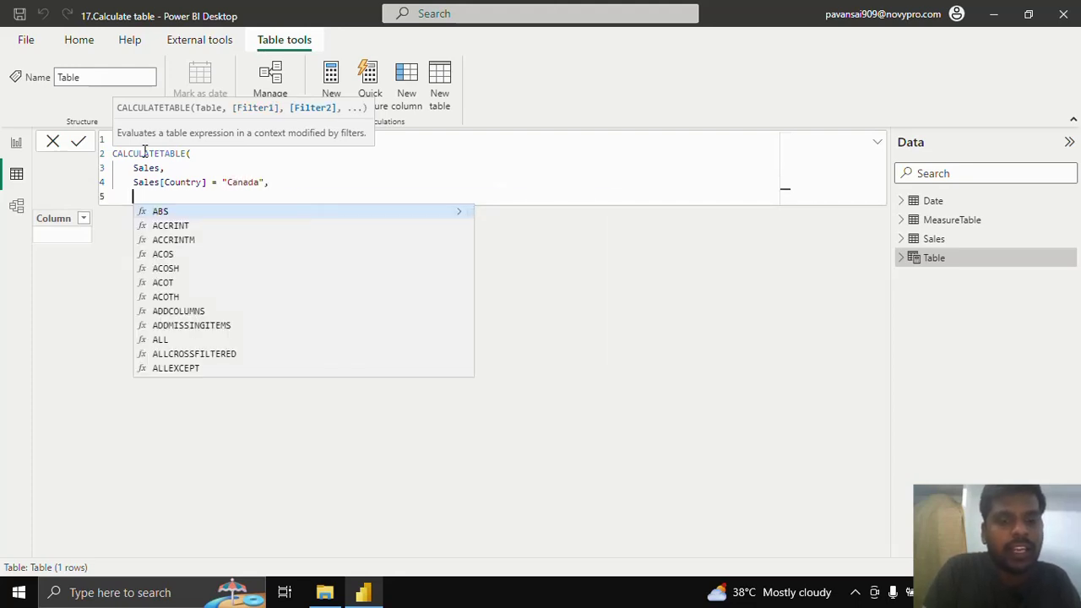
- Add a second filter restricting Sales[Brand] to "LG", close the CALCULATETABLE formula and commit the calculated table
{"action": "type", "text": "Bran"}
{"action": "key", "text": "Tab"}
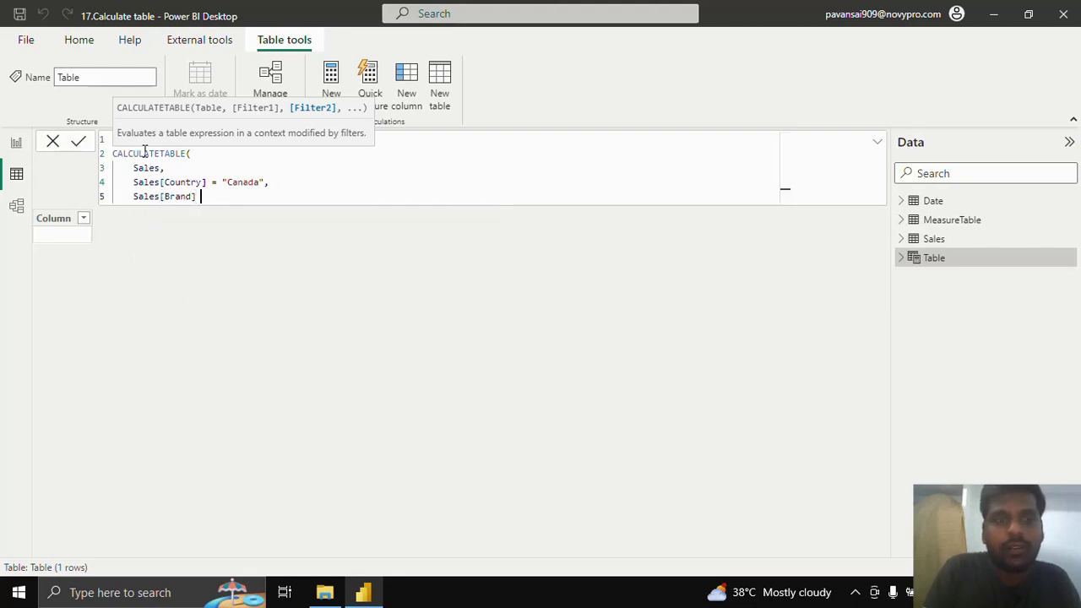
{"action": "type", "text": "= "}
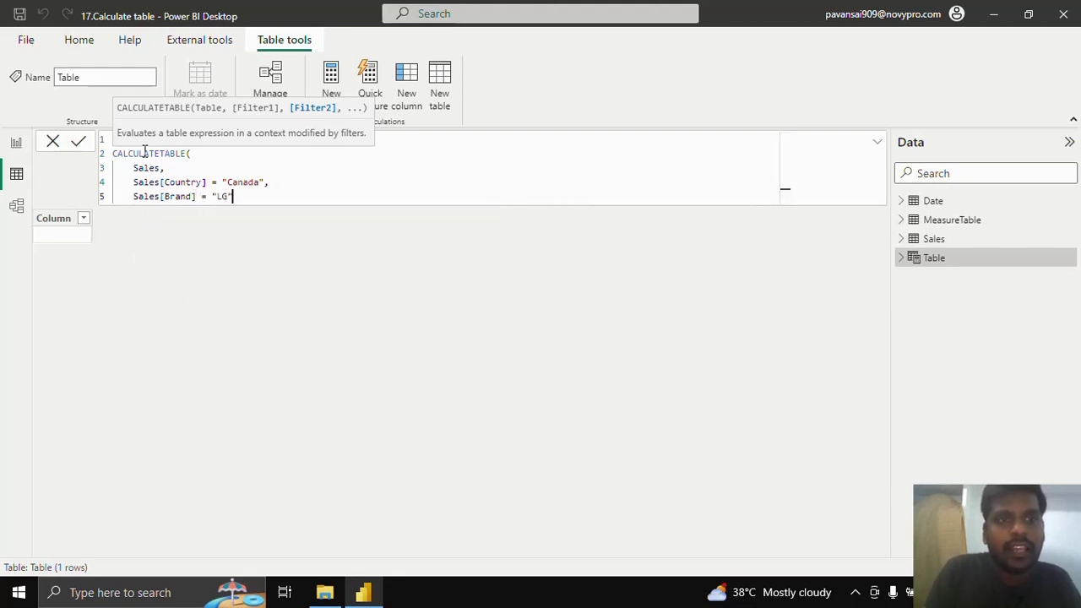
{"action": "type", "text": "\"LG\""}
{"action": "key", "text": "shift+Return"}
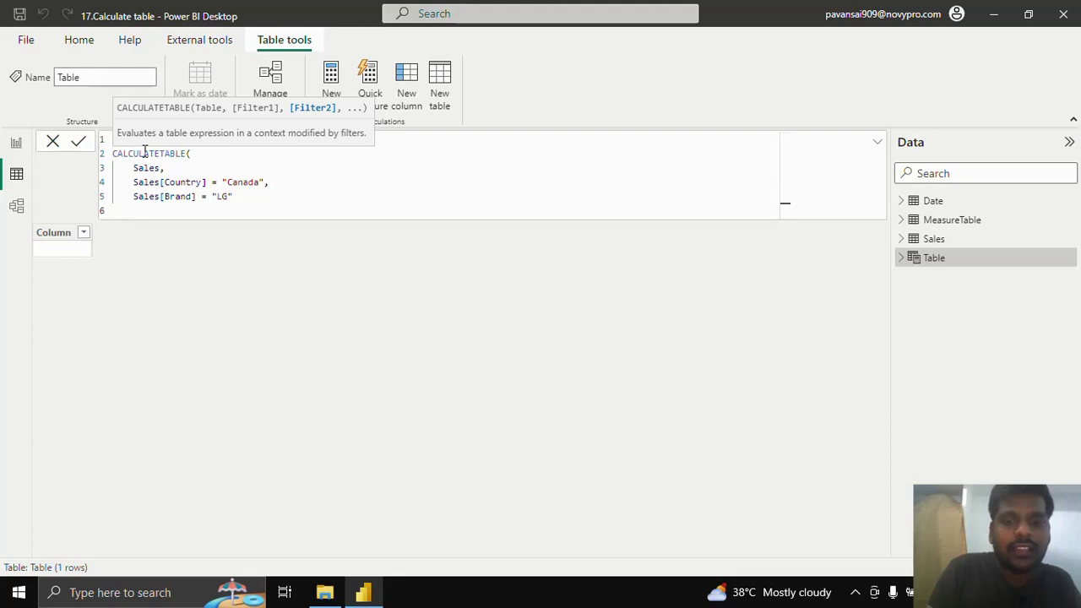
{"action": "type", "text": ")"}
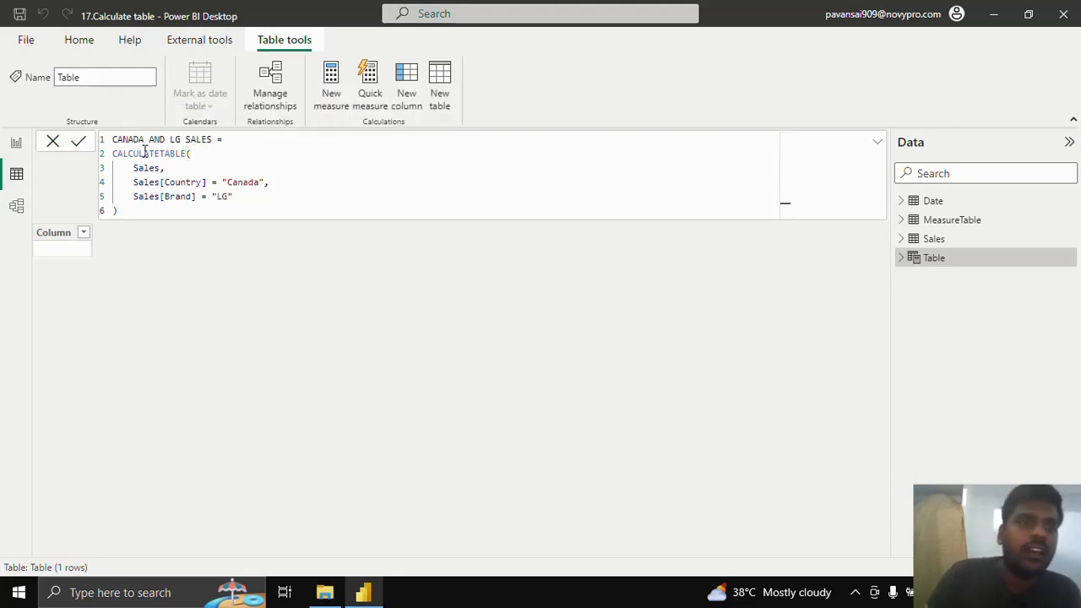
{"action": "key", "text": "Return"}
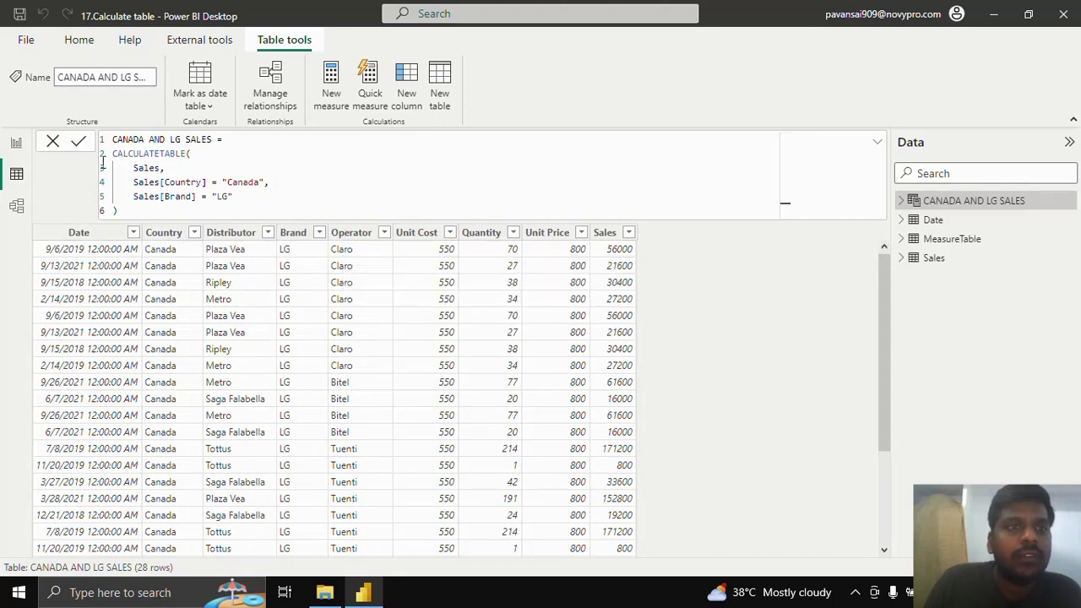
- Examine the rows of the CANADA AND LG SALES table and the values listed in its Country and Brand column filters
{"action": "scroll", "coordinate": [218, 329], "scroll_direction": "down", "scroll_amount": 1}
{"action": "scroll", "coordinate": [473, 337], "scroll_direction": "up", "scroll_amount": 1}
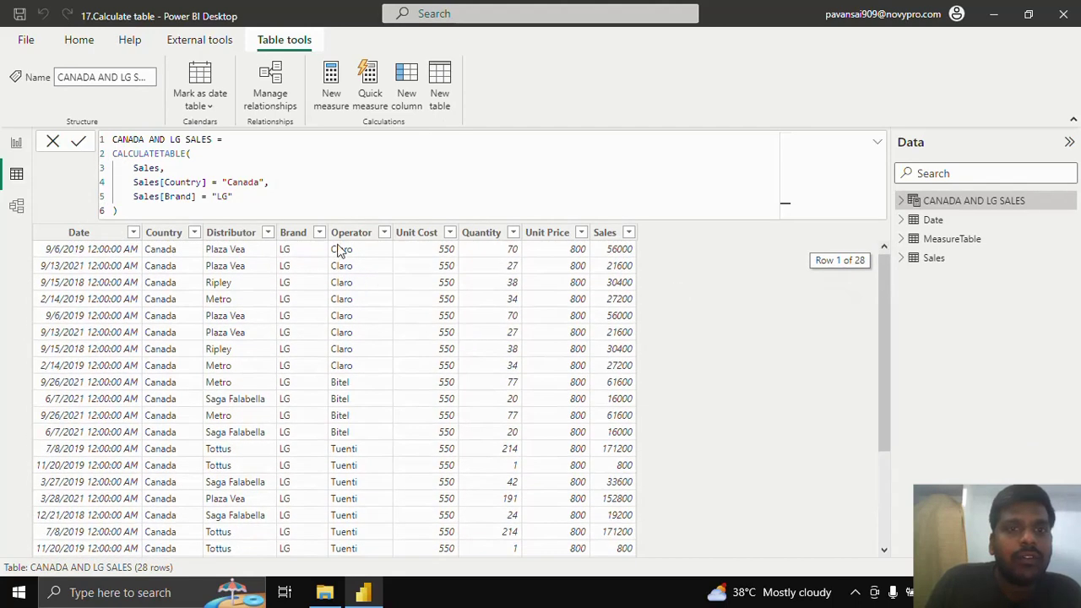
{"action": "left_click", "coordinate": [196, 238]}
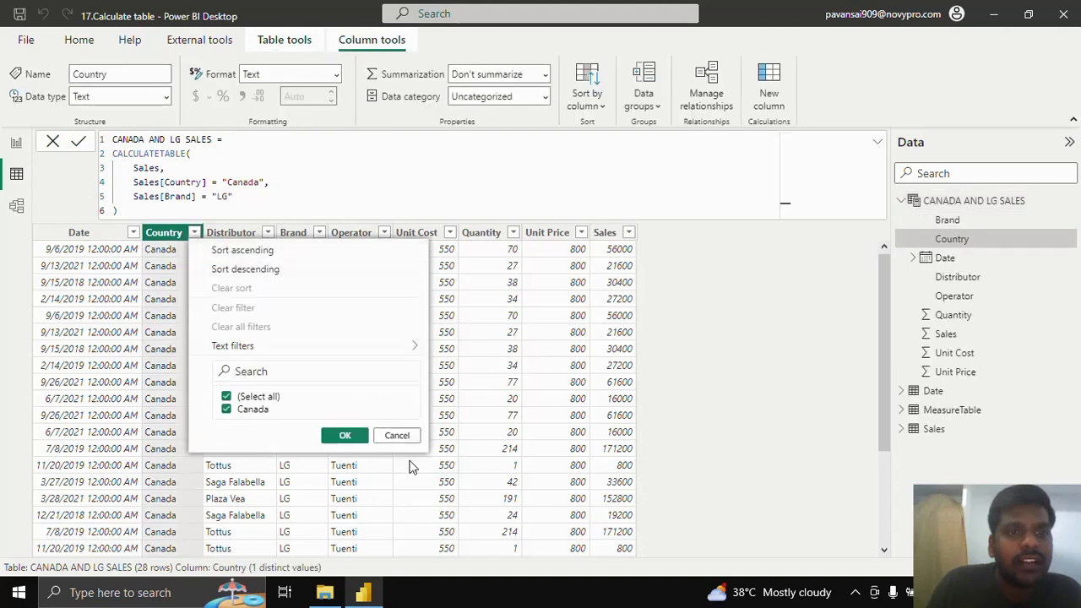
{"action": "left_click", "coordinate": [397, 433]}
{"action": "left_click", "coordinate": [320, 232]}
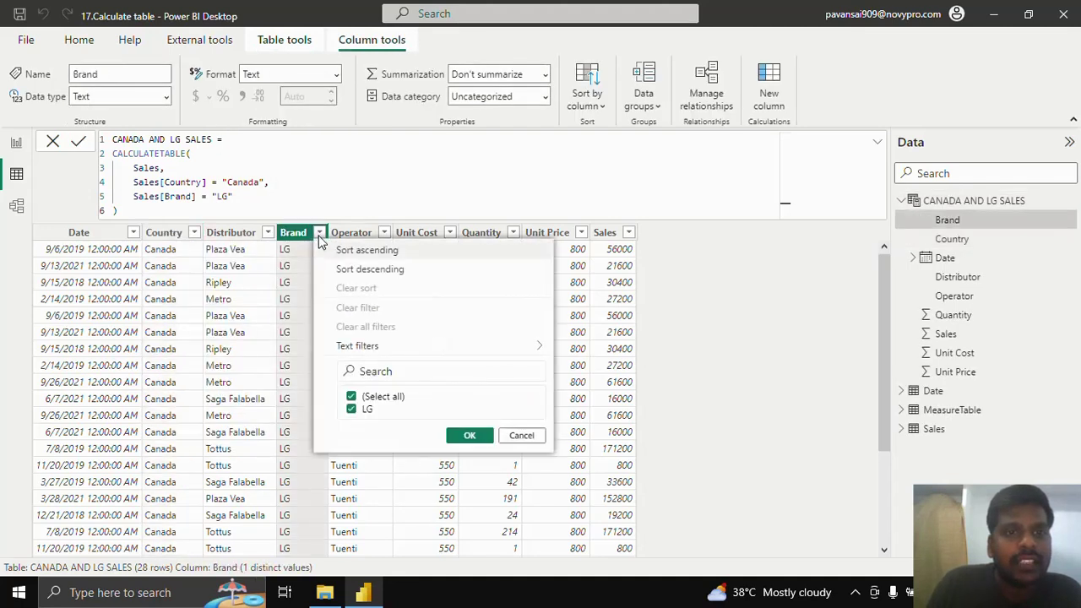
{"action": "left_click", "coordinate": [522, 436]}
{"action": "scroll", "coordinate": [243, 532], "scroll_direction": "down", "scroll_amount": 1}
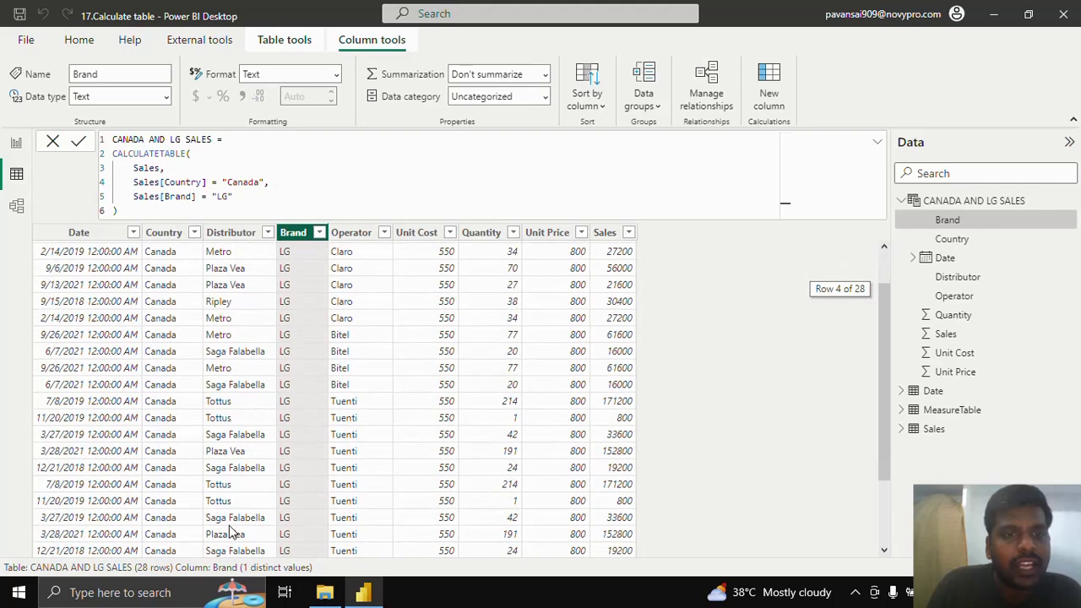
{"action": "scroll", "coordinate": [248, 516], "scroll_direction": "up", "scroll_amount": 1}
{"action": "scroll", "coordinate": [248, 523], "scroll_direction": "down", "scroll_amount": 3}
{"action": "scroll", "coordinate": [243, 507], "scroll_direction": "up", "scroll_amount": 3}
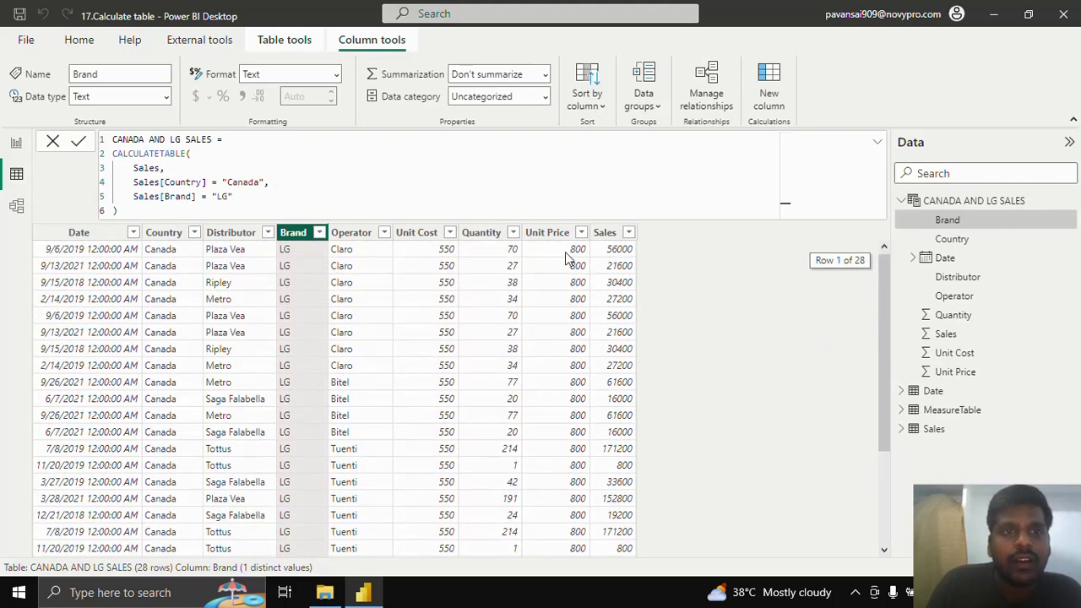
{"action": "left_click", "coordinate": [879, 142]}
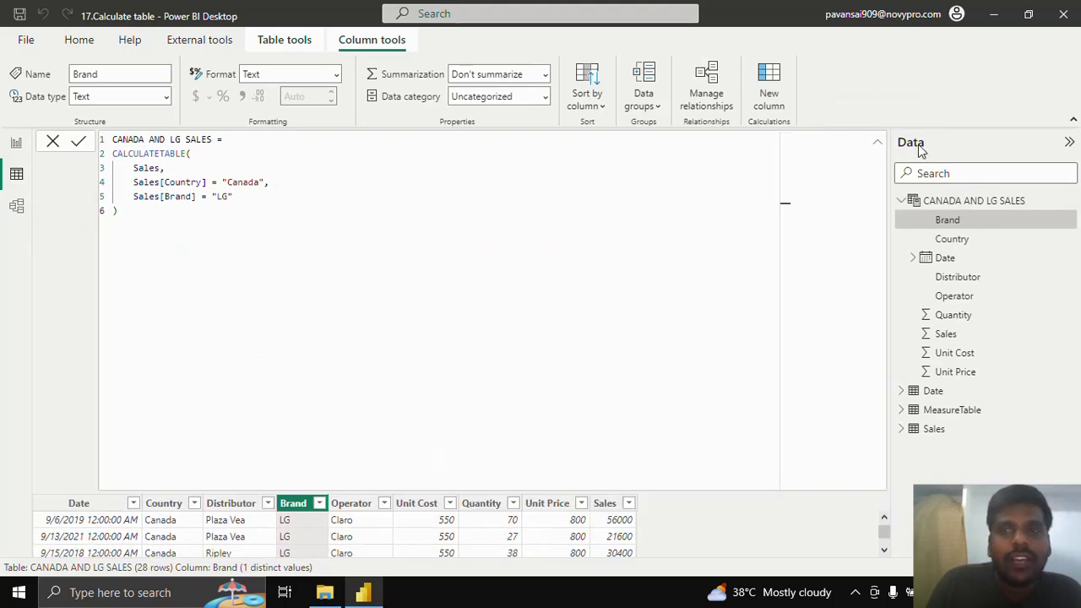
{"action": "left_click", "coordinate": [879, 142]}
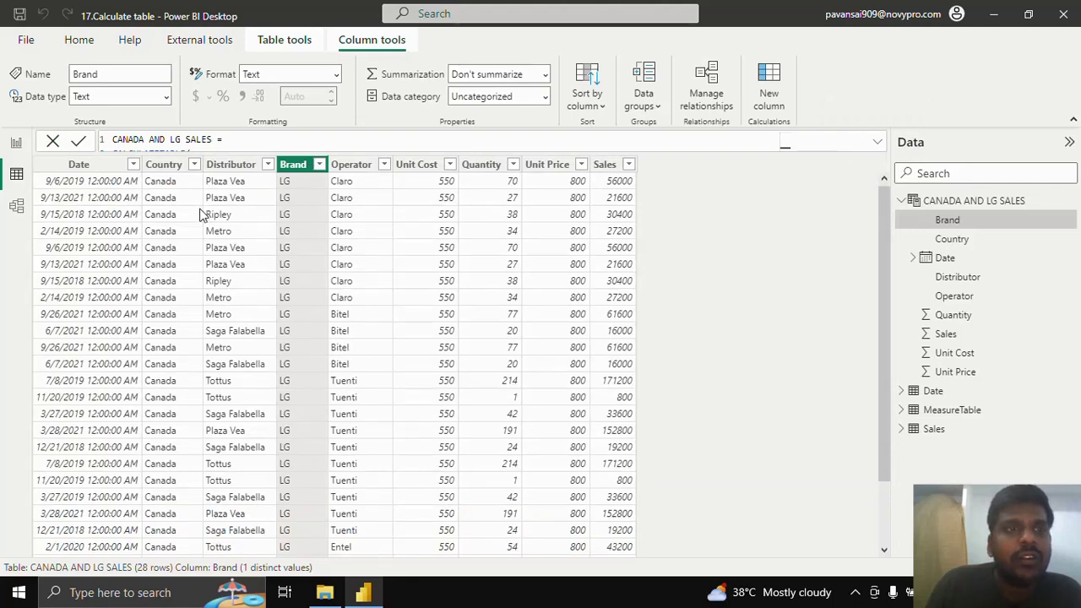
- Return to the report view, show the data fields and add a new measure to MeasureTable
{"action": "left_click", "coordinate": [16, 141]}
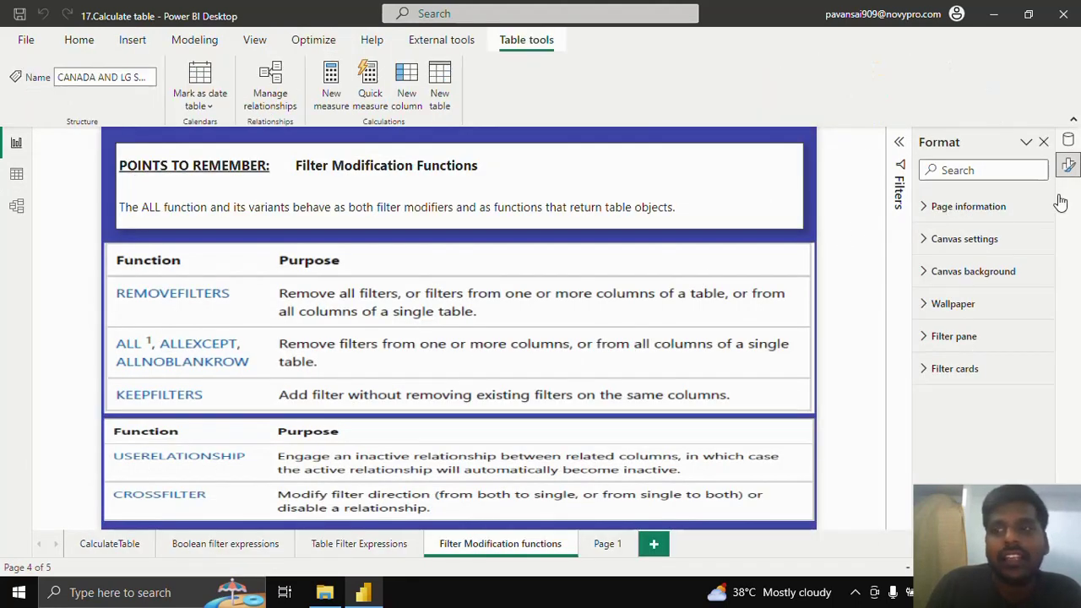
{"action": "left_click", "coordinate": [1071, 140]}
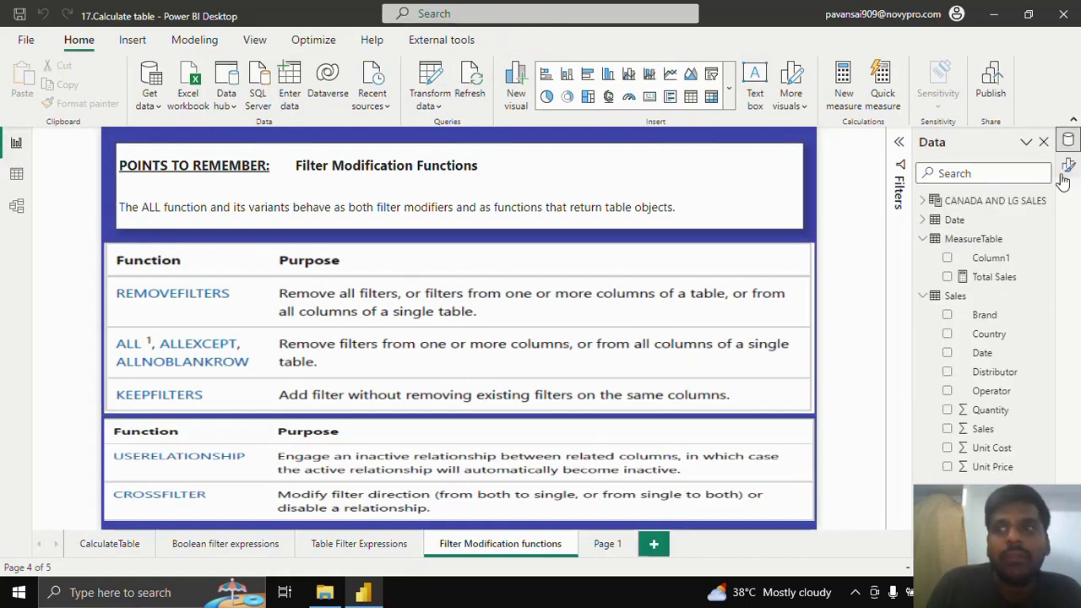
{"action": "left_click", "coordinate": [996, 241]}
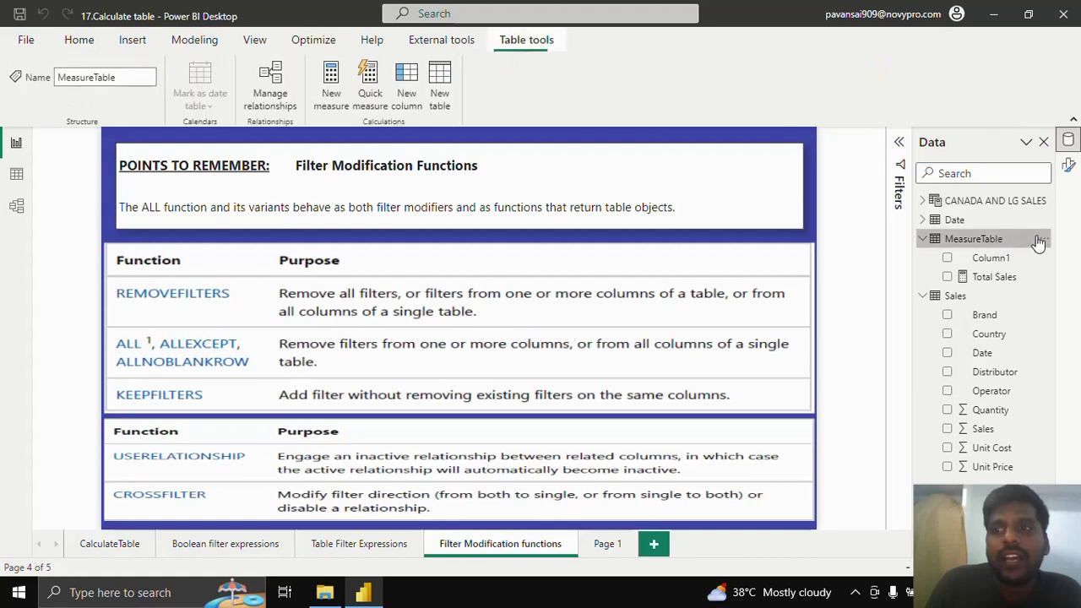
{"action": "left_click", "coordinate": [1045, 242]}
{"action": "key", "text": "Escape"}
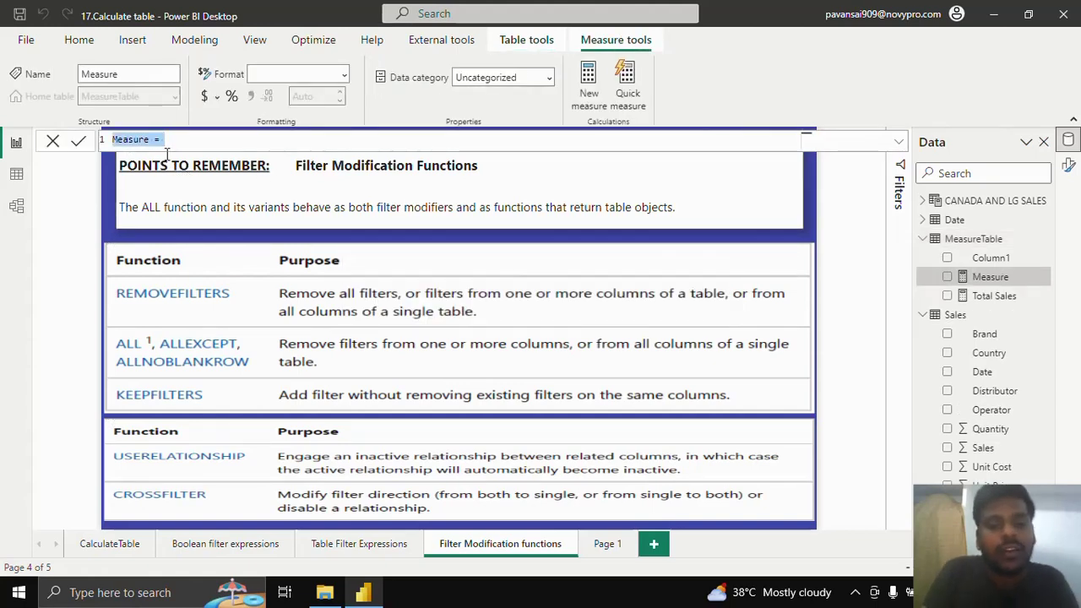
- Name the measure Total sales of canada and LG and begin its formula with a SUMX function
{"action": "type", "text": "C"}
{"action": "type", "text": "Total sales"}
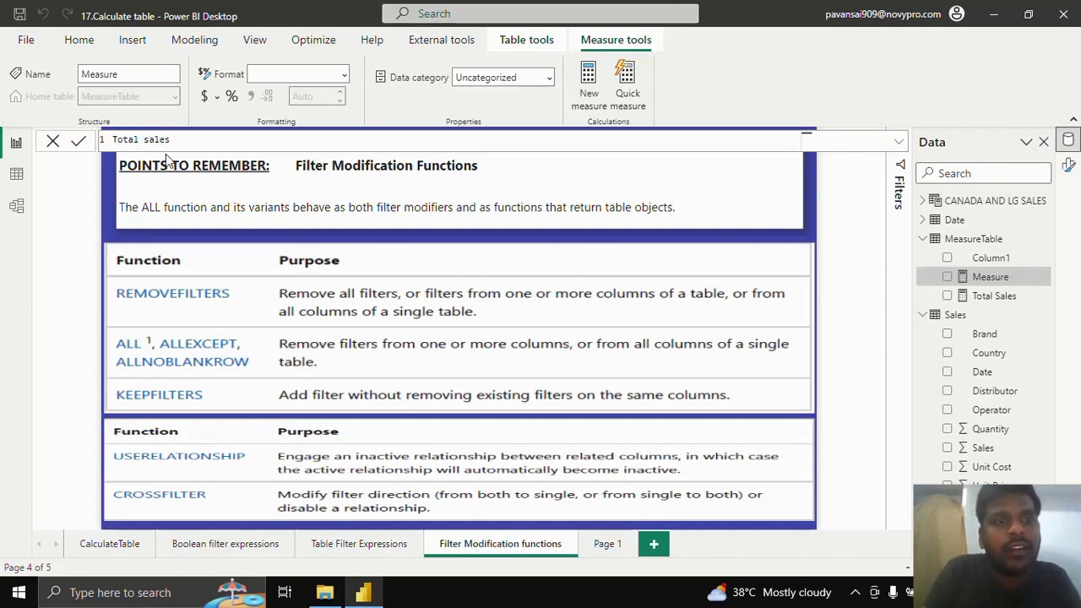
{"action": "type", "text": " of cand"}
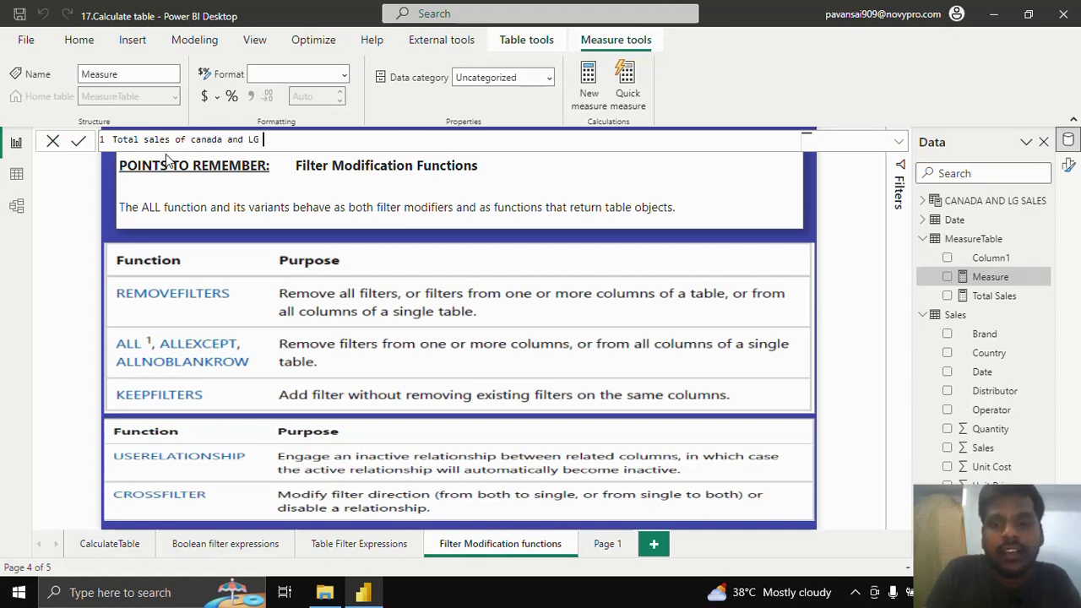
{"action": "type", "text": "a and LG ="}
{"action": "key", "text": "shift+Return"}
{"action": "type", "text": "SUM"}
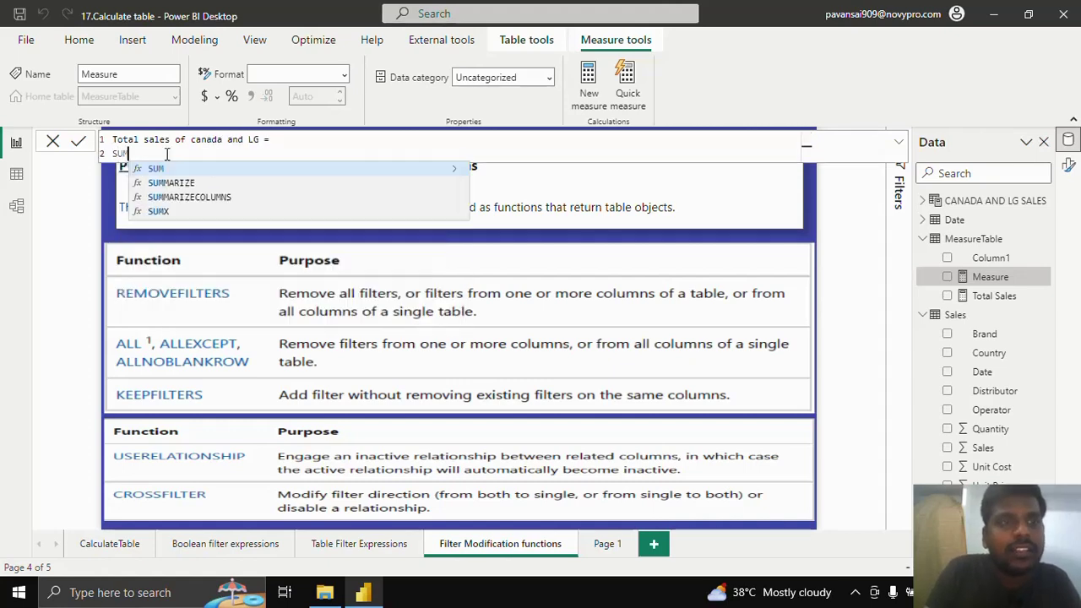
{"action": "type", "text": "X"}
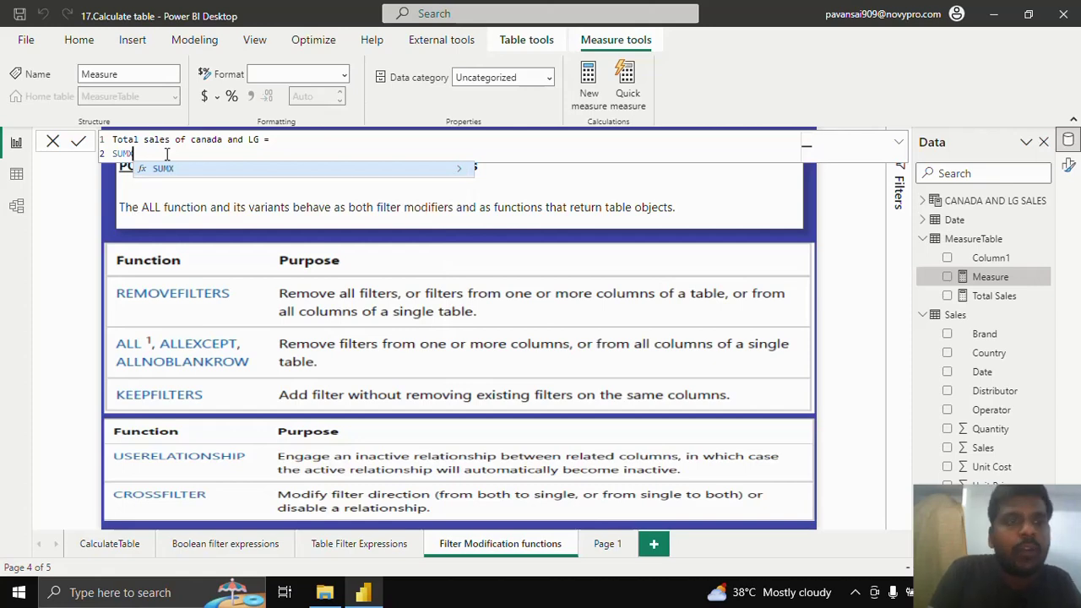
{"action": "type", "text": "("}
{"action": "key", "text": "shift+Return"}
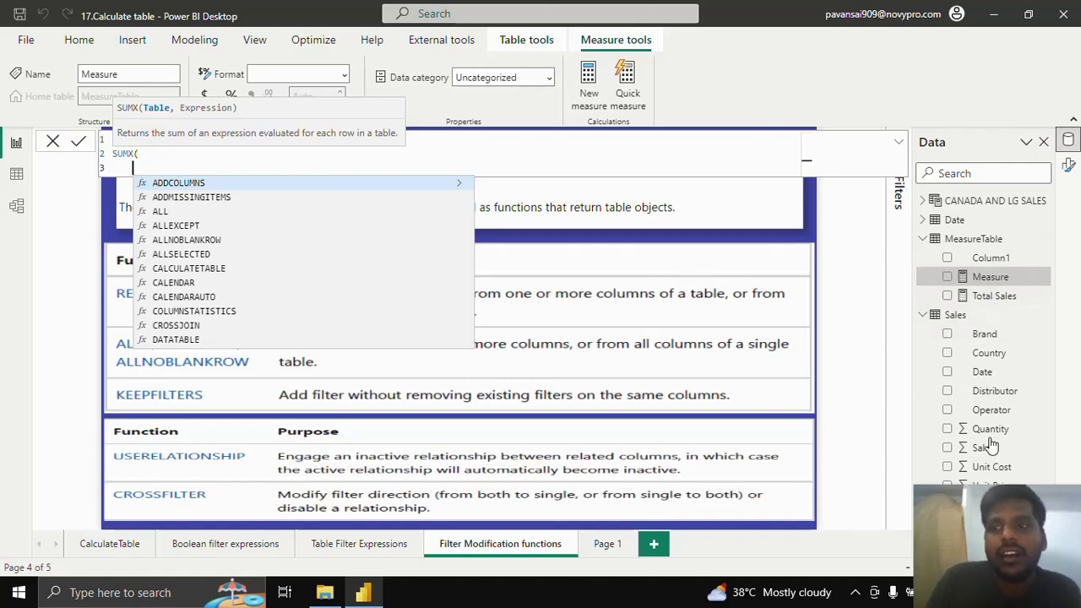
- Copy the CALCULATETABLE expression from the CANADA AND LG SALES table into the SUMX measure as its table argument
{"action": "left_click", "coordinate": [980, 201]}
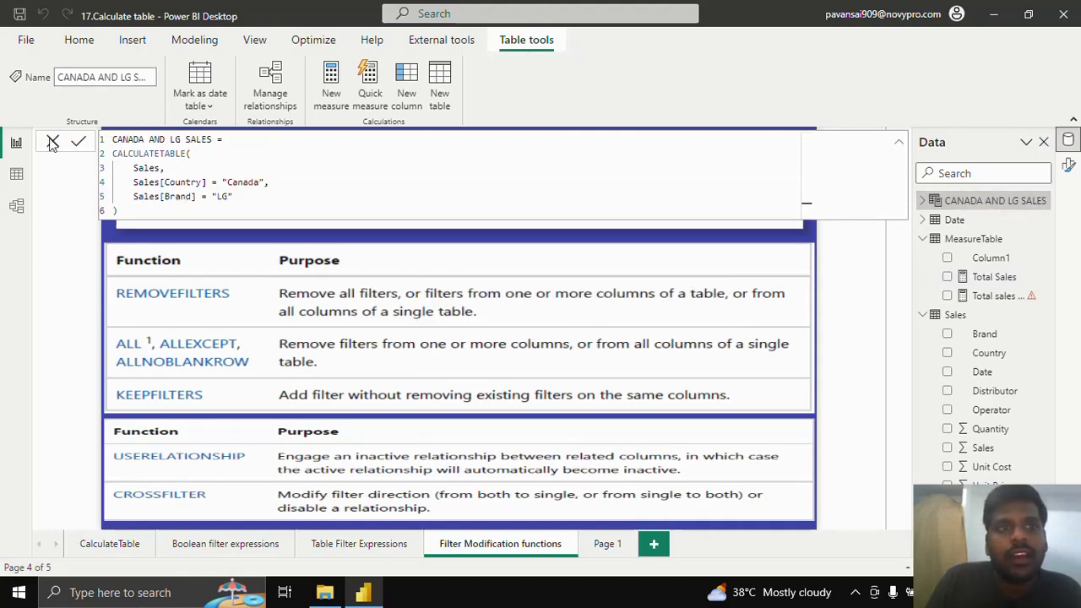
{"action": "left_click_drag", "start_coordinate": [118, 210], "coordinate": [105, 155]}
{"action": "key", "text": "ctrl+c"}
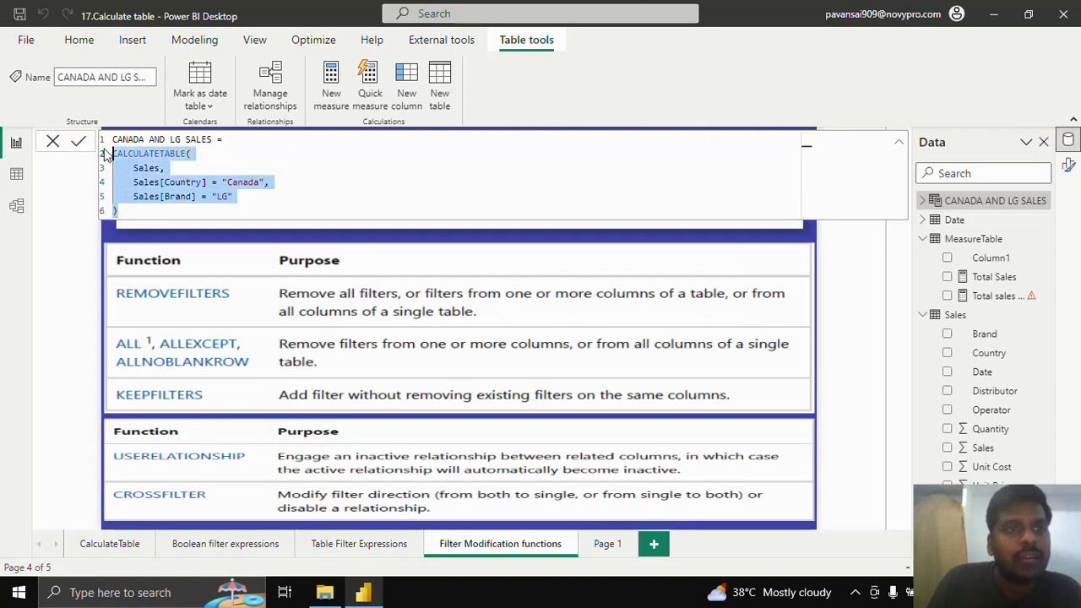
{"action": "left_click", "coordinate": [1001, 296]}
{"action": "left_click", "coordinate": [133, 168]}
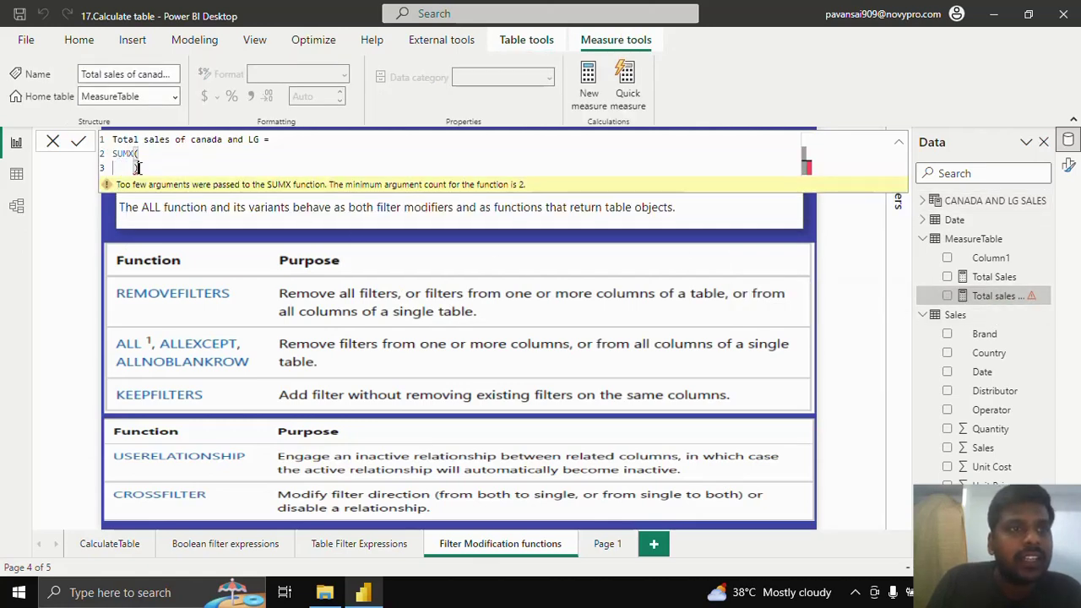
{"action": "key", "text": "ctrl+v"}
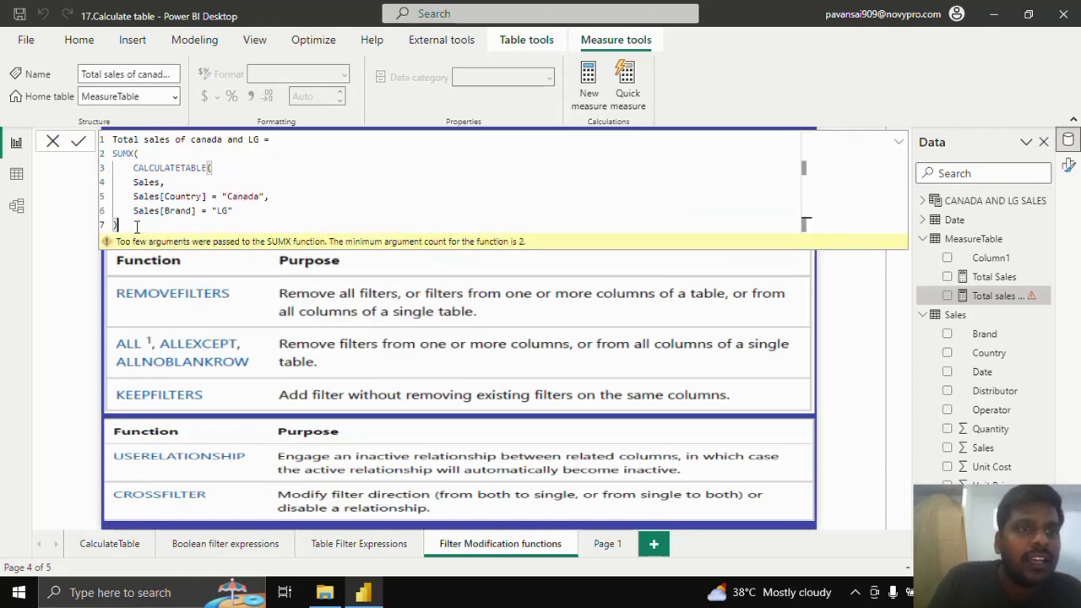
- Indent the closing parenthesis of the pasted CALCULATETABLE expression, followed by a comma and a new line for SUMX's second argument
{"action": "key", "text": "Tab"}
{"action": "key", "text": "End"}
{"action": "type", "text": ","}
{"action": "key", "text": "Return"}
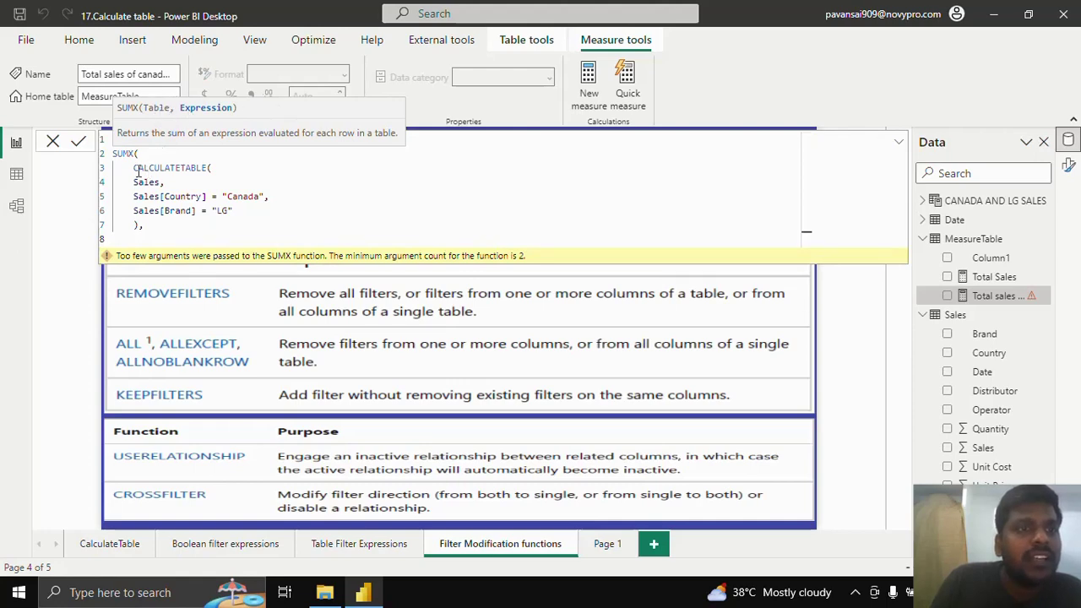
{"action": "left_click_drag", "start_coordinate": [138, 172], "coordinate": [245, 221]}
{"action": "left_click", "coordinate": [136, 166]}
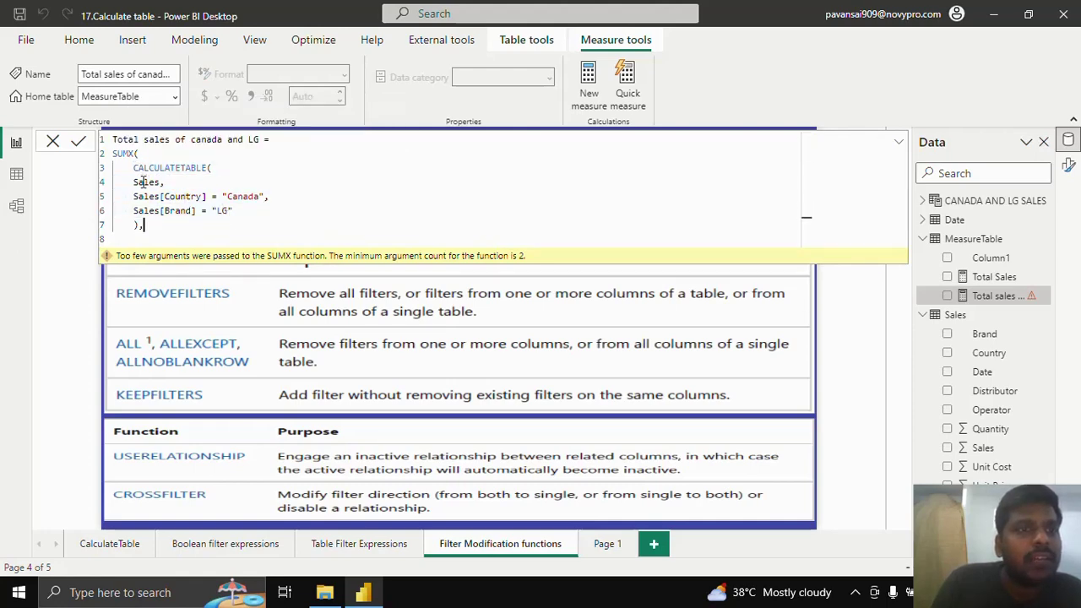
{"action": "key", "text": "Down"}
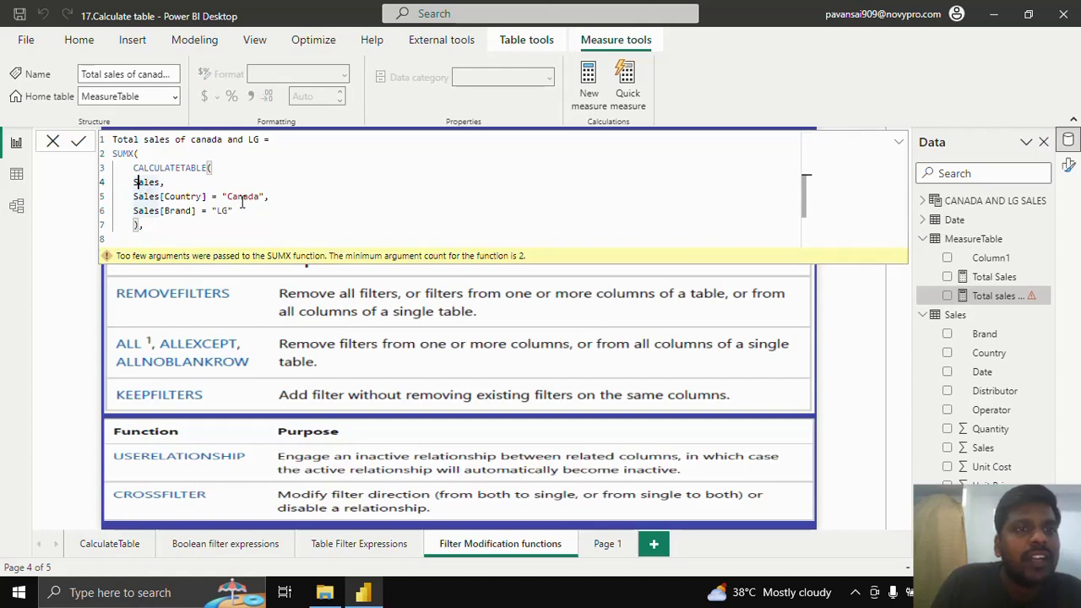
- Complete the SUMX measure with Sales[Sales] as its expression and a closing parenthesis, commit it, and collapse the formula editor
{"action": "left_click", "coordinate": [144, 226]}
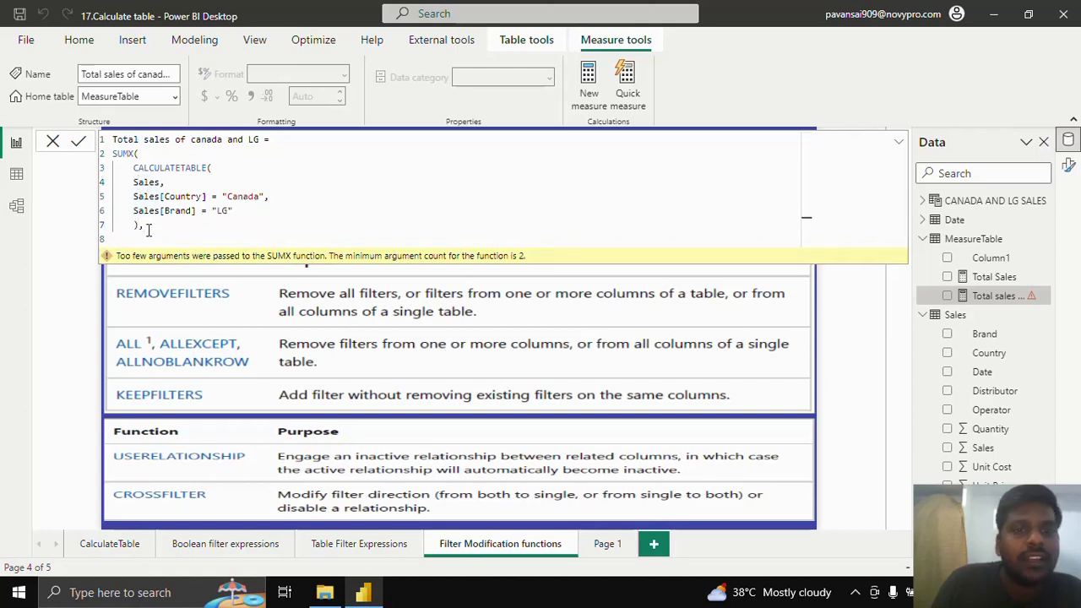
{"action": "key", "text": "Return"}
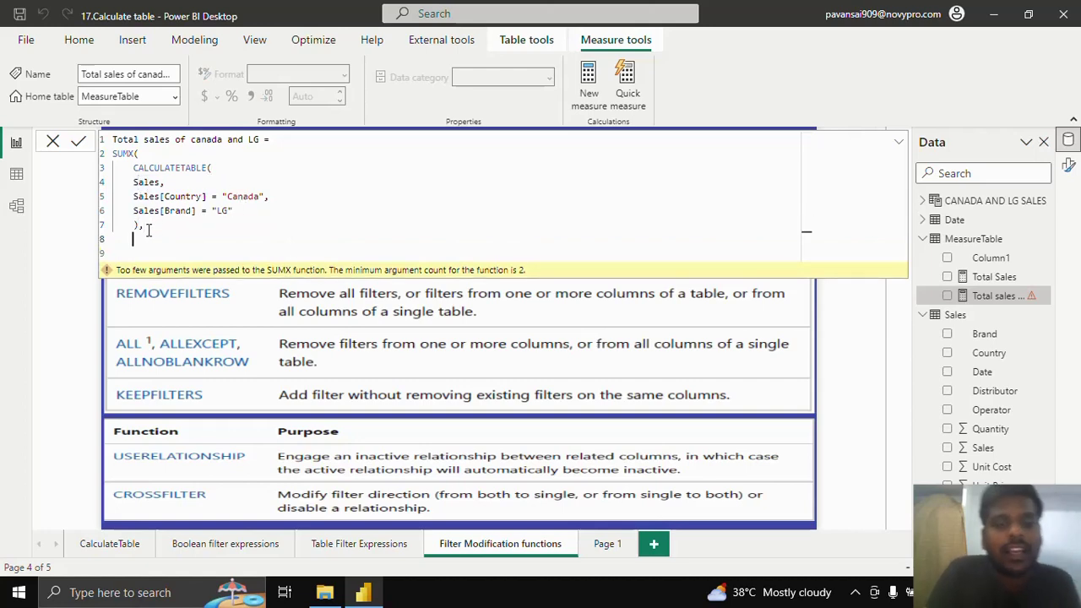
{"action": "type", "text": "Sales"}
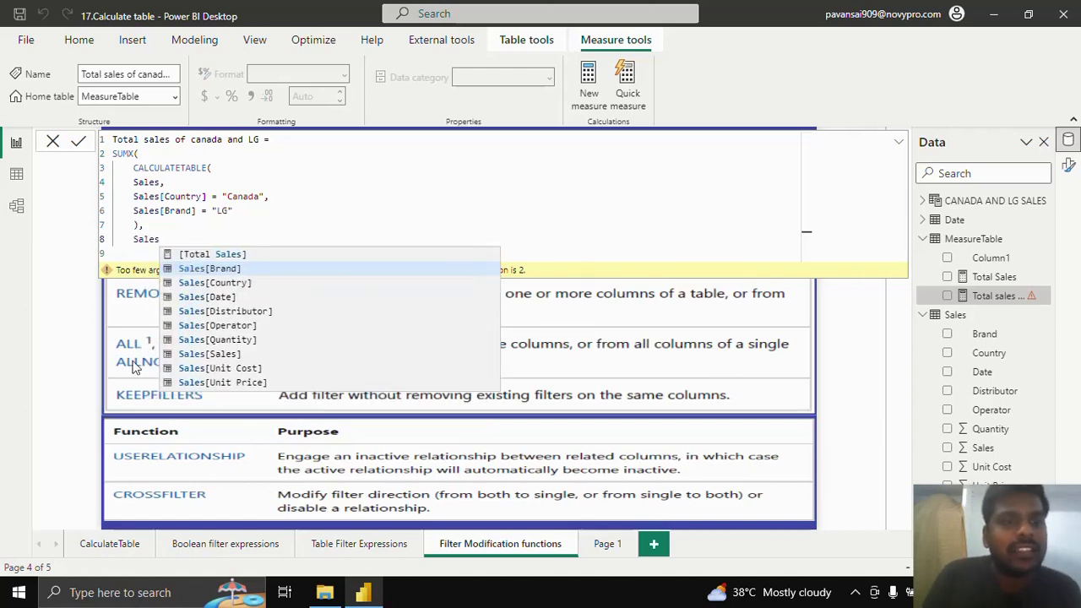
{"action": "left_click", "coordinate": [215, 354]}
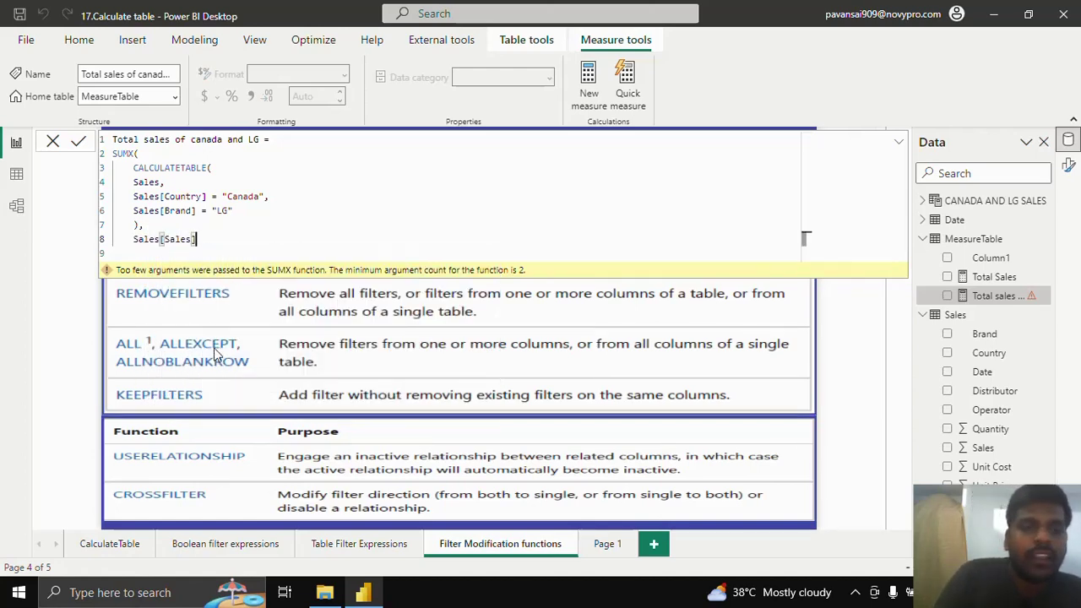
{"action": "key", "text": "Return"}
{"action": "type", "text": ")"}
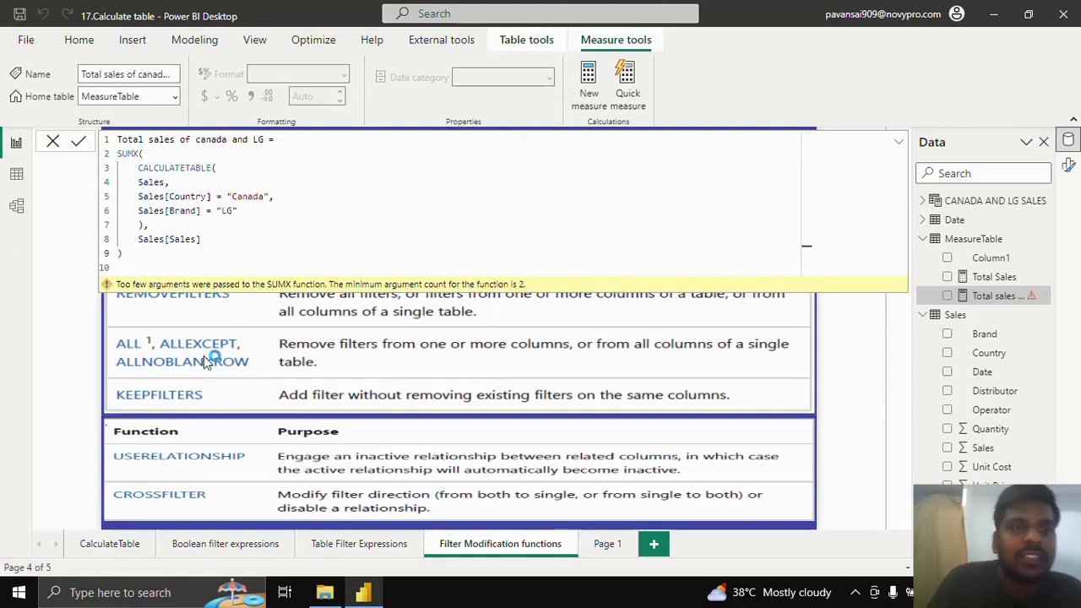
{"action": "key", "text": "Return"}
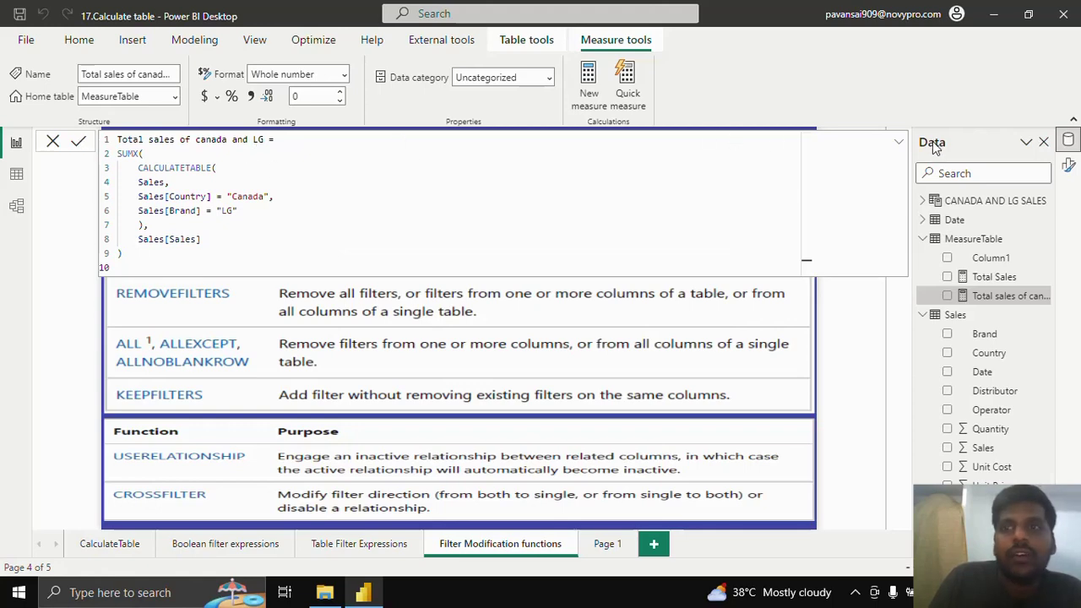
{"action": "left_click", "coordinate": [899, 142]}
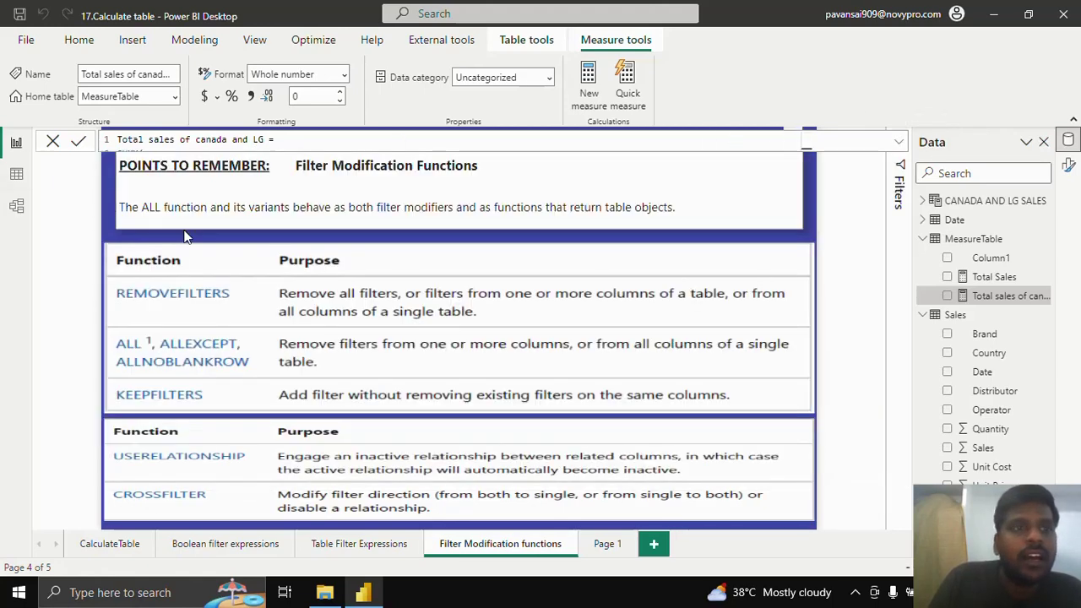
- Duplicate the Total Sales card on the Boolean filter expressions page, place it beside the original, and show Total sales of canada and LG
{"action": "left_click", "coordinate": [599, 544]}
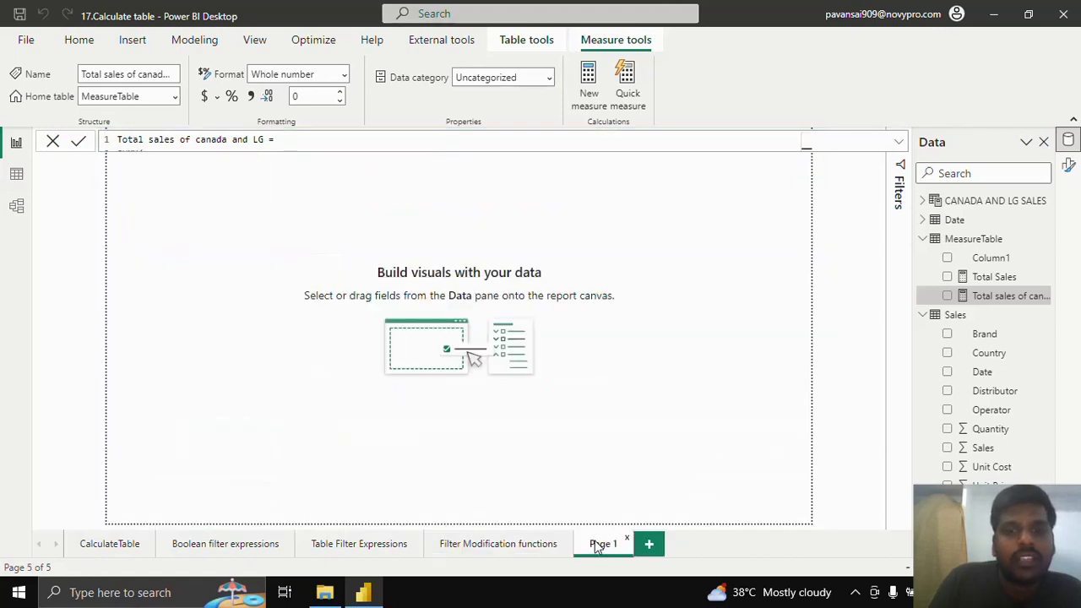
{"action": "left_click", "coordinate": [214, 544]}
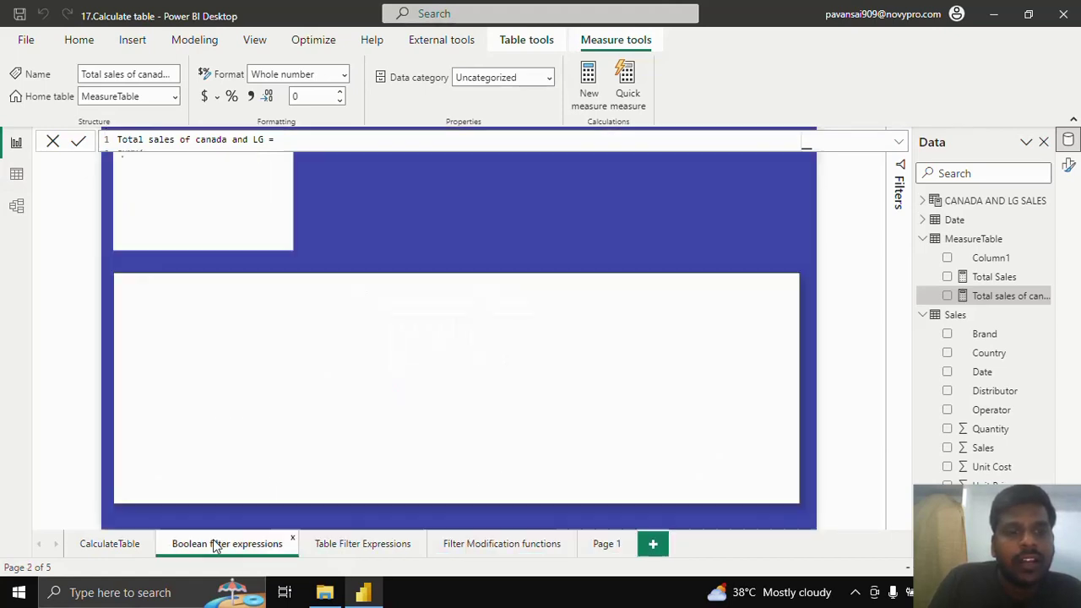
{"action": "left_click", "coordinate": [304, 184]}
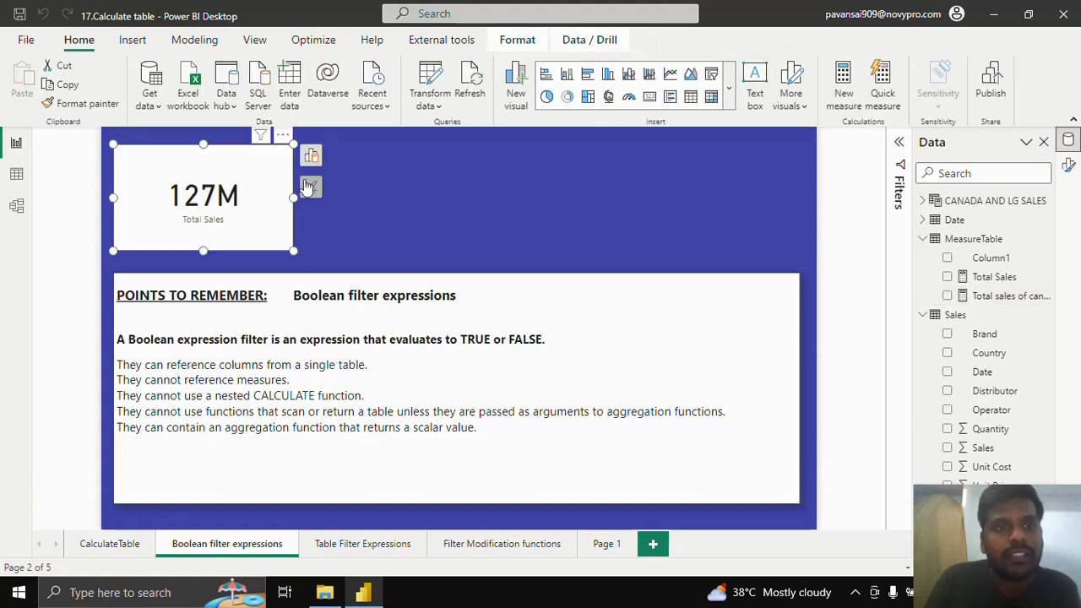
{"action": "left_click", "coordinate": [400, 183]}
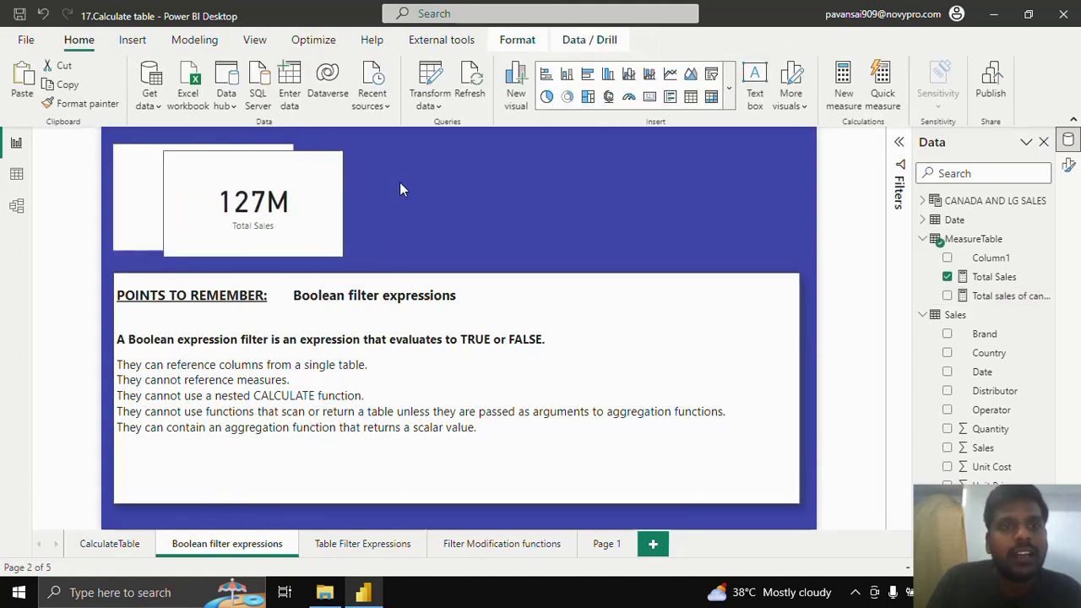
{"action": "key", "text": "ctrl+v"}
{"action": "left_click", "coordinate": [946, 276]}
{"action": "left_click", "coordinate": [947, 296]}
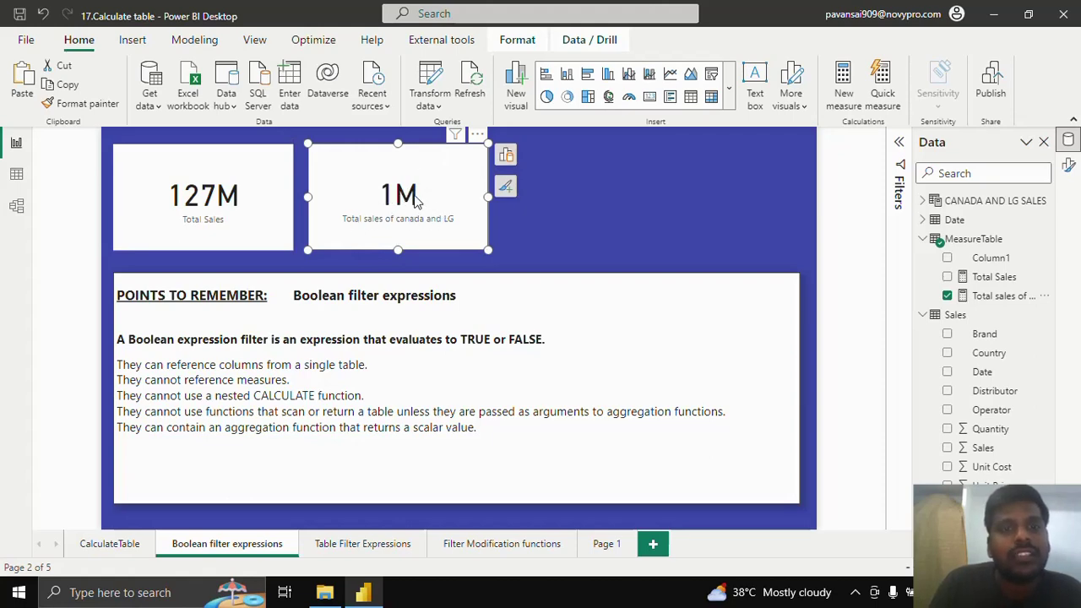
{"action": "left_click", "coordinate": [714, 220]}
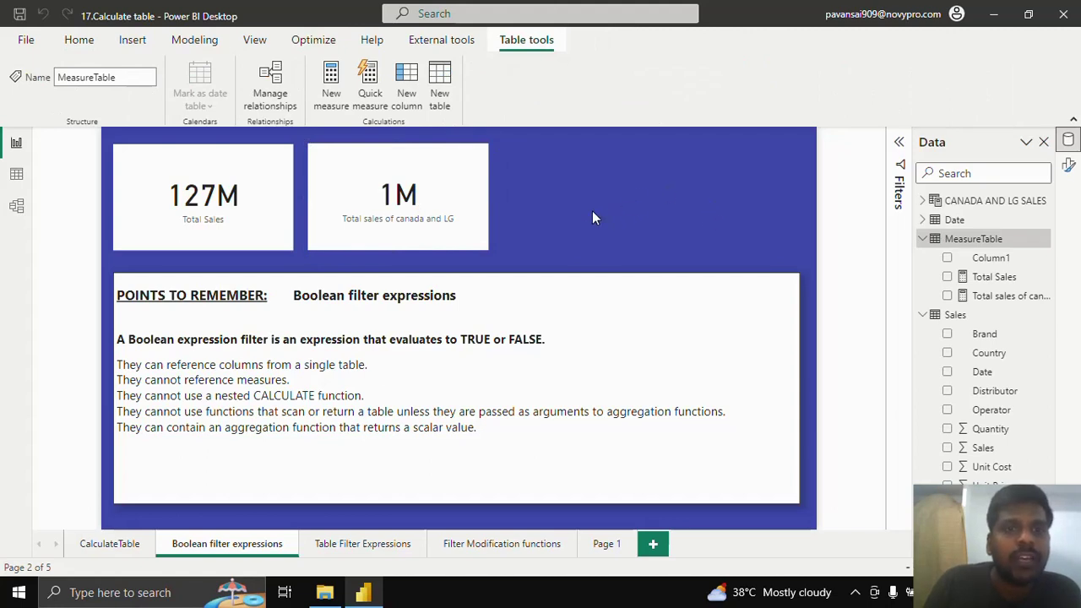
- Examine the rows of the Sales table in the data view, especially its Sales column
{"action": "left_click", "coordinate": [957, 321]}
{"action": "left_click", "coordinate": [16, 173]}
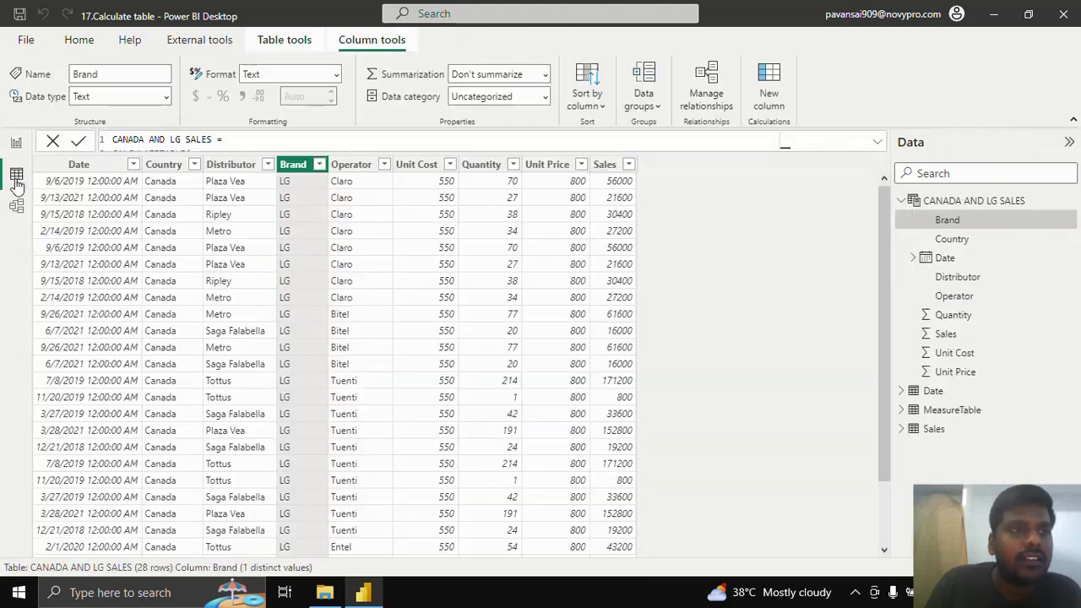
{"action": "left_click", "coordinate": [902, 409]}
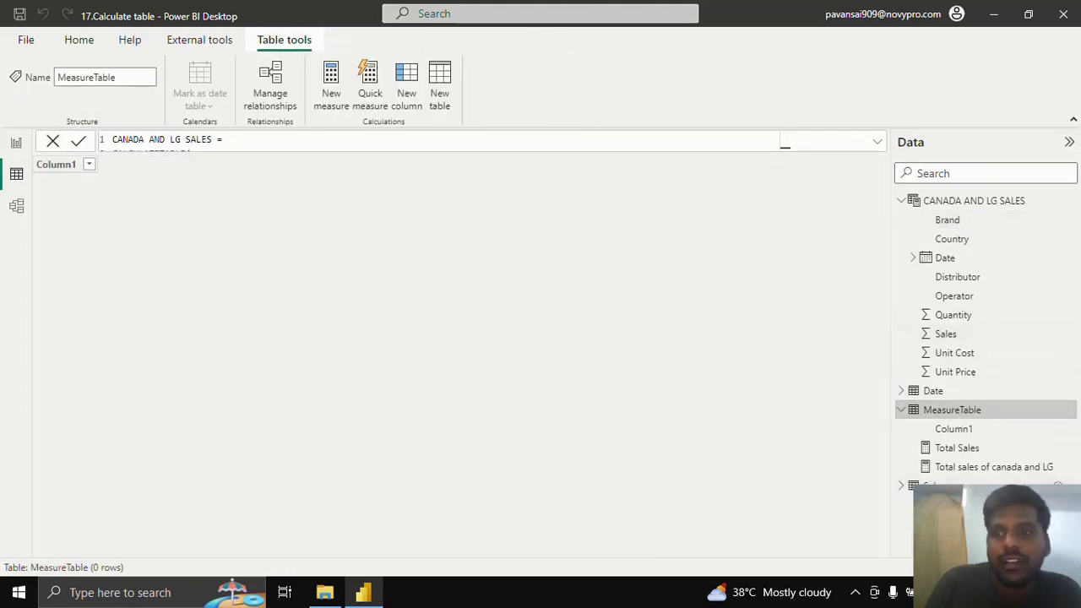
{"action": "left_click", "coordinate": [929, 486]}
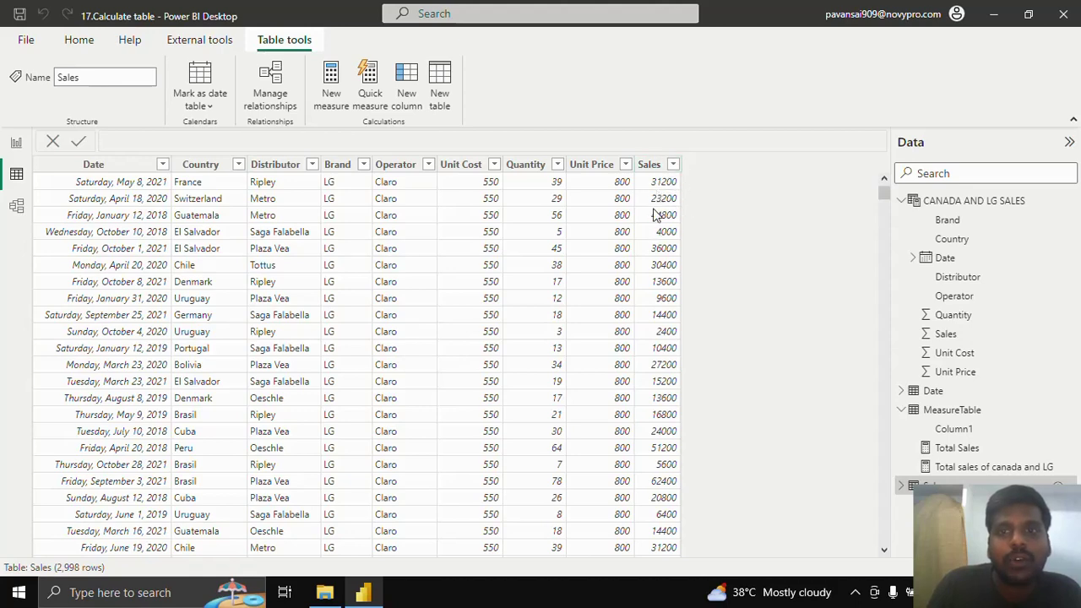
- Add a card with the Sales field to report Page 1, move it toward the page's centre, and summarize it by Average
{"action": "left_click", "coordinate": [16, 142]}
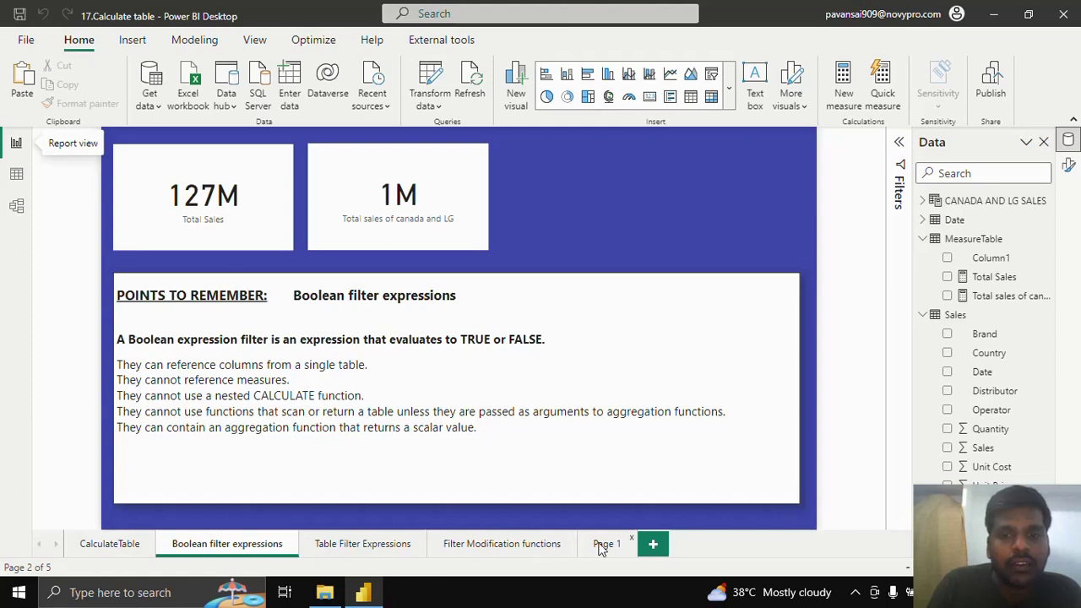
{"action": "left_click", "coordinate": [603, 544]}
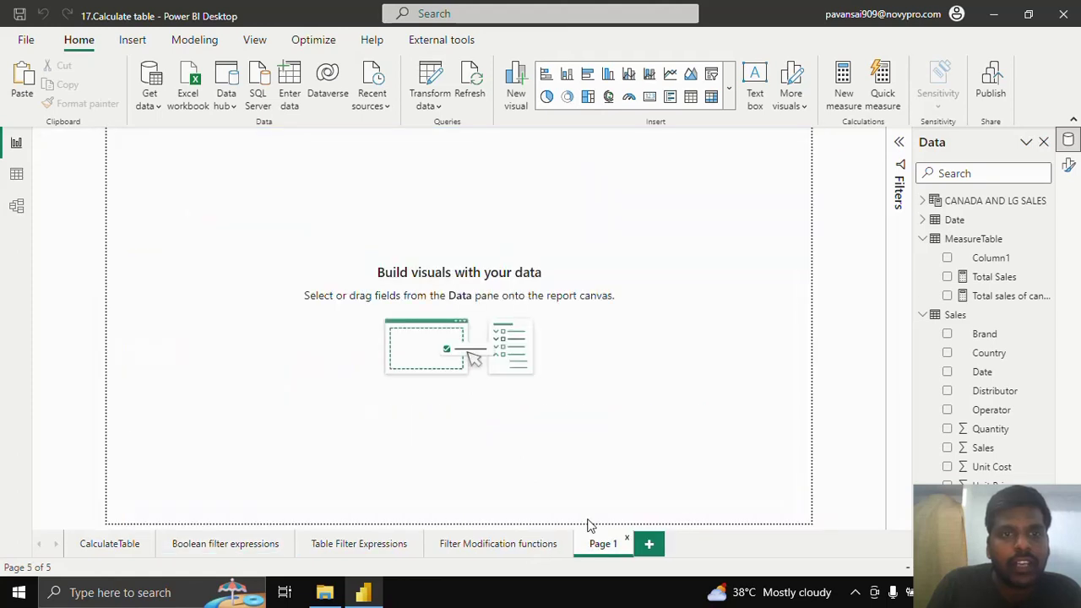
{"action": "left_click", "coordinate": [948, 449]}
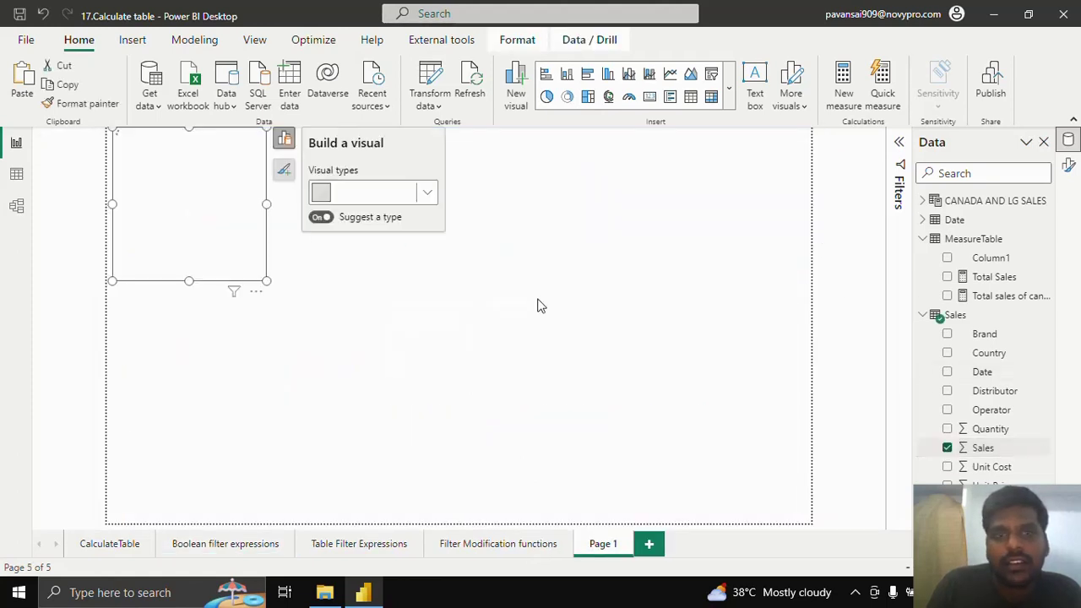
{"action": "left_click_drag", "start_coordinate": [209, 185], "coordinate": [313, 225]}
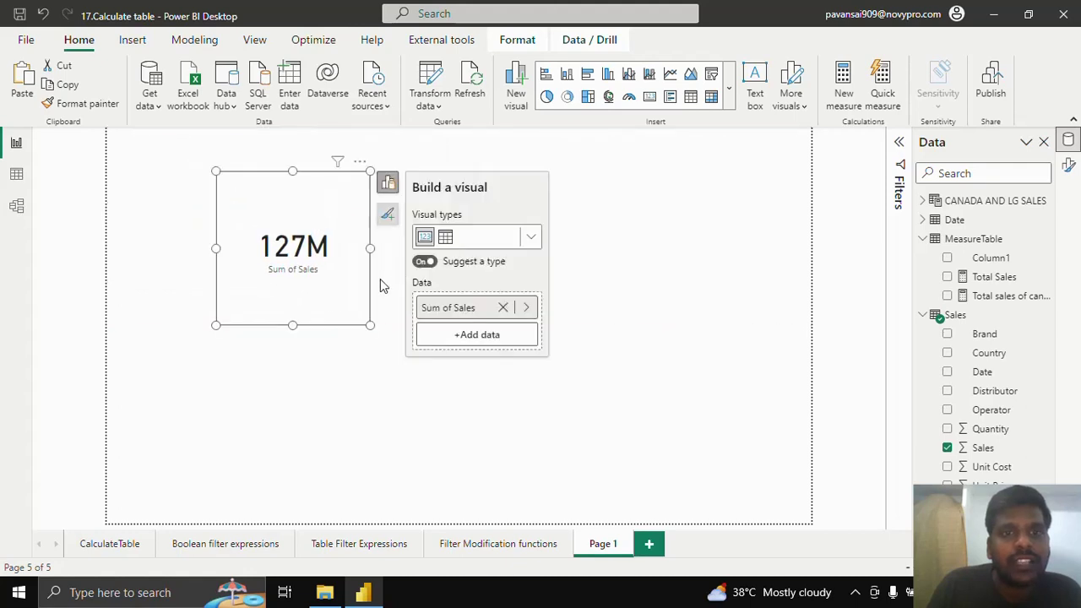
{"action": "right_click", "coordinate": [496, 306]}
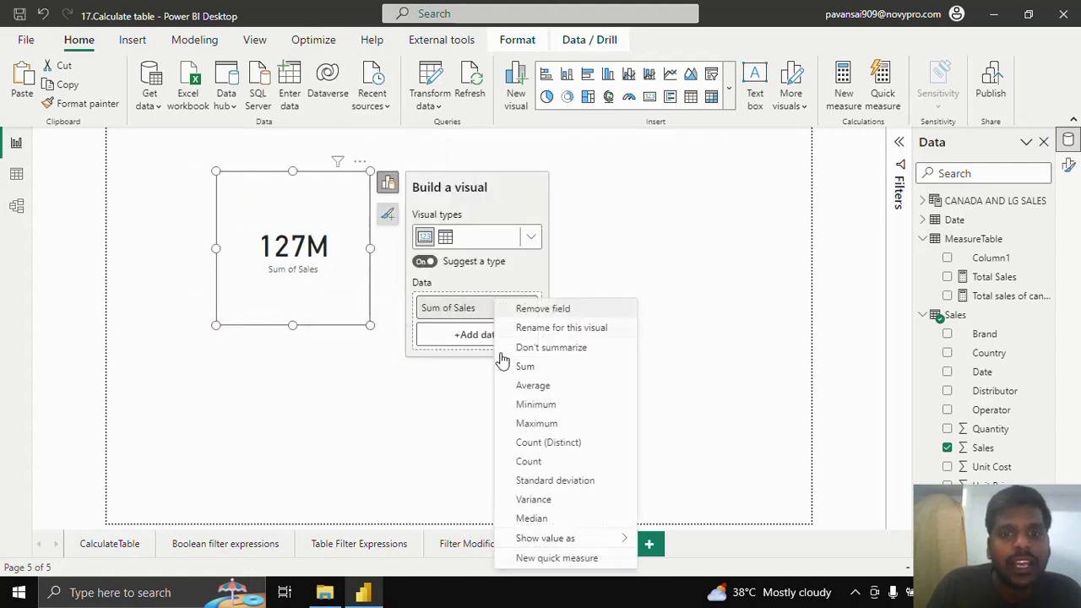
{"action": "left_click", "coordinate": [519, 386]}
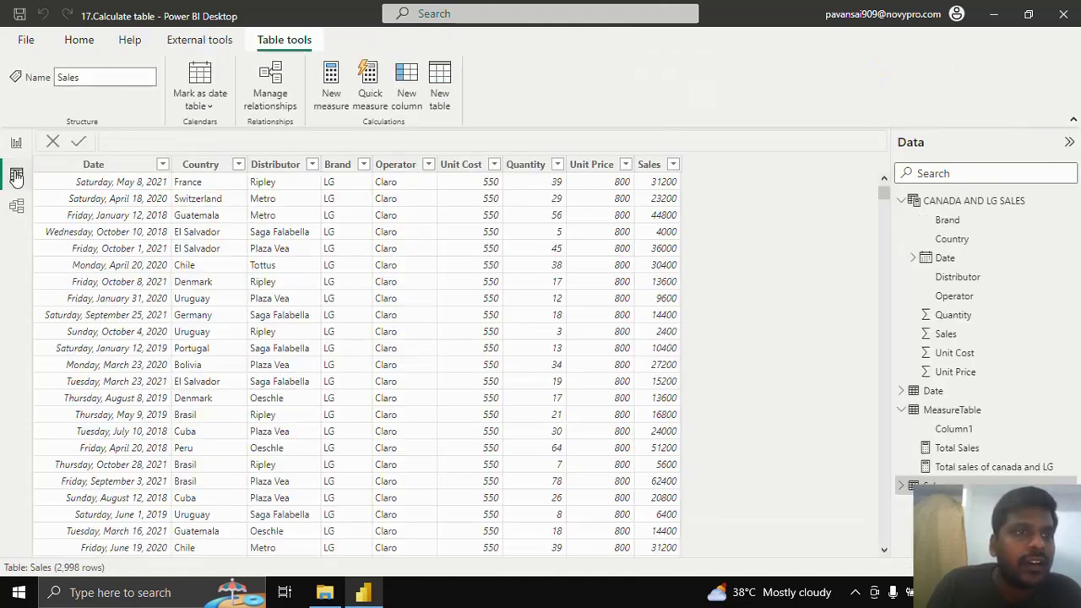
- Create a calculated table in the data view named no of orders greater than average sales, ready for its formula on a new line
{"action": "left_click", "coordinate": [16, 174]}
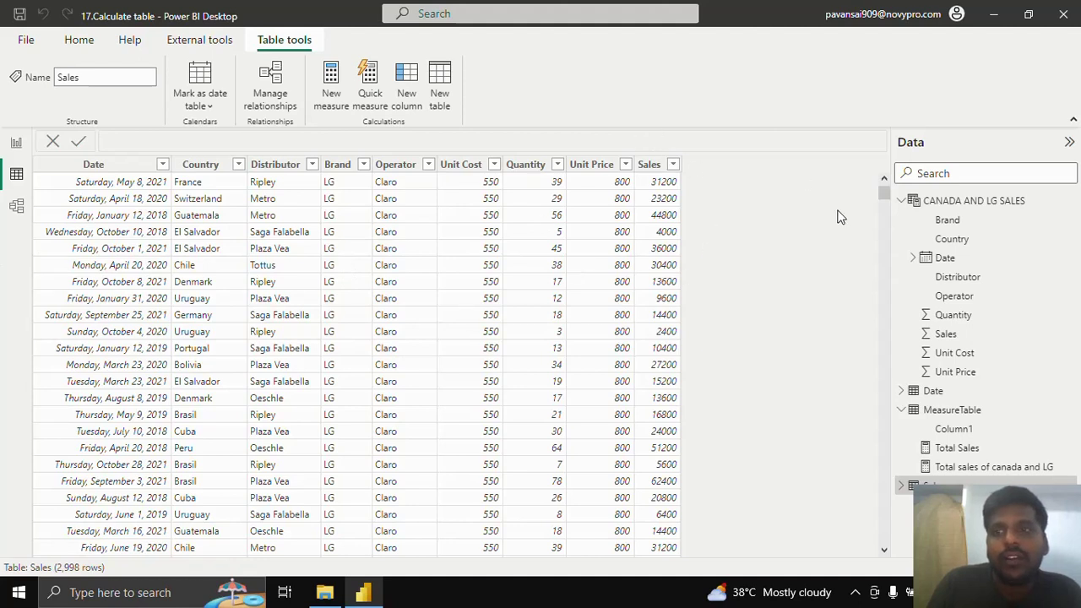
{"action": "left_click", "coordinate": [955, 411]}
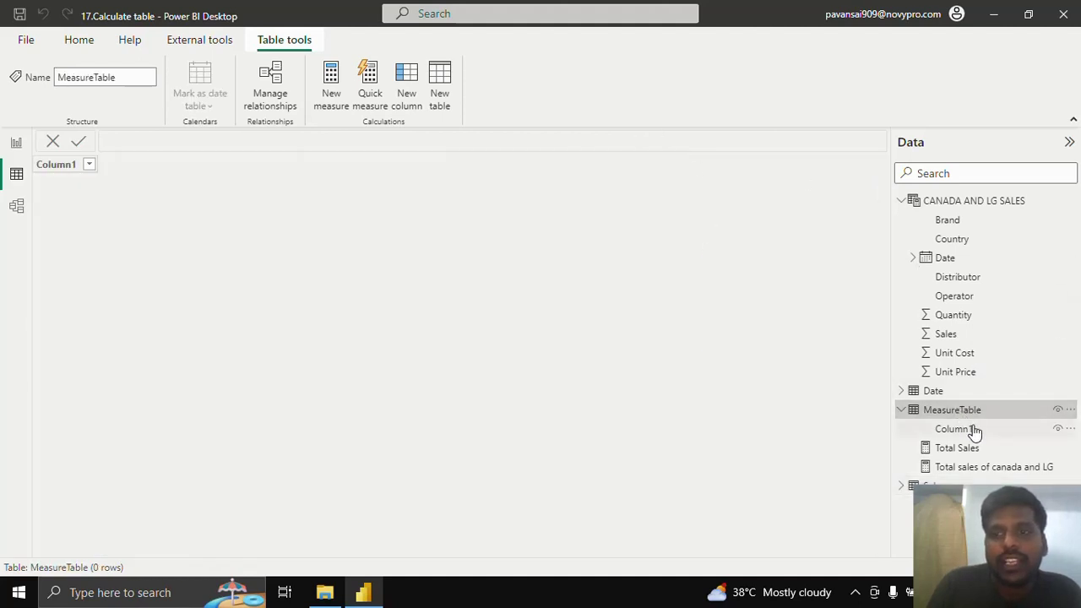
{"action": "left_click", "coordinate": [440, 81]}
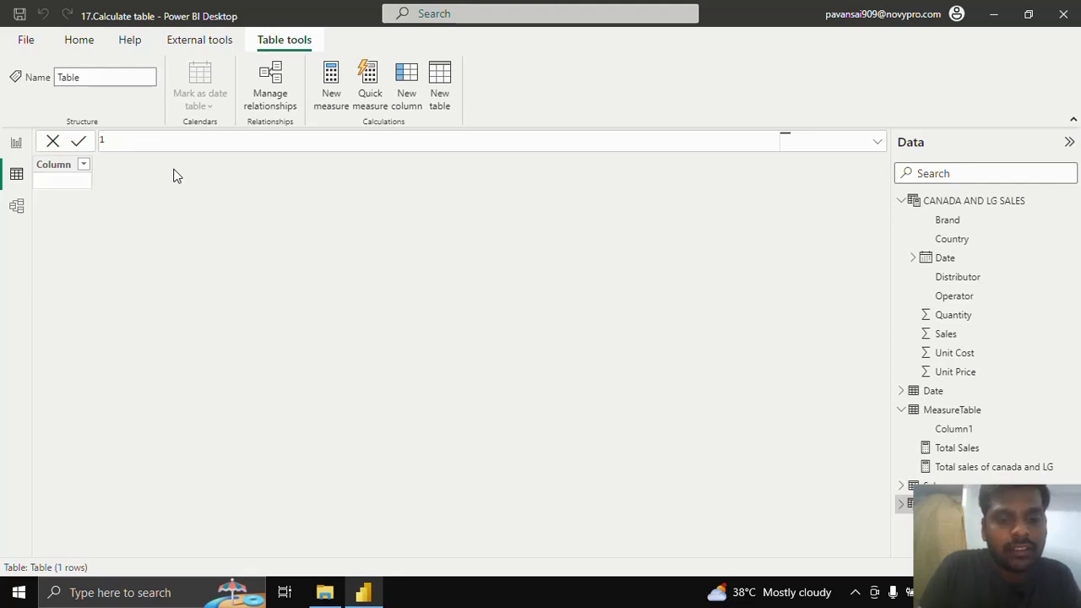
{"action": "type", "text": "no of or"}
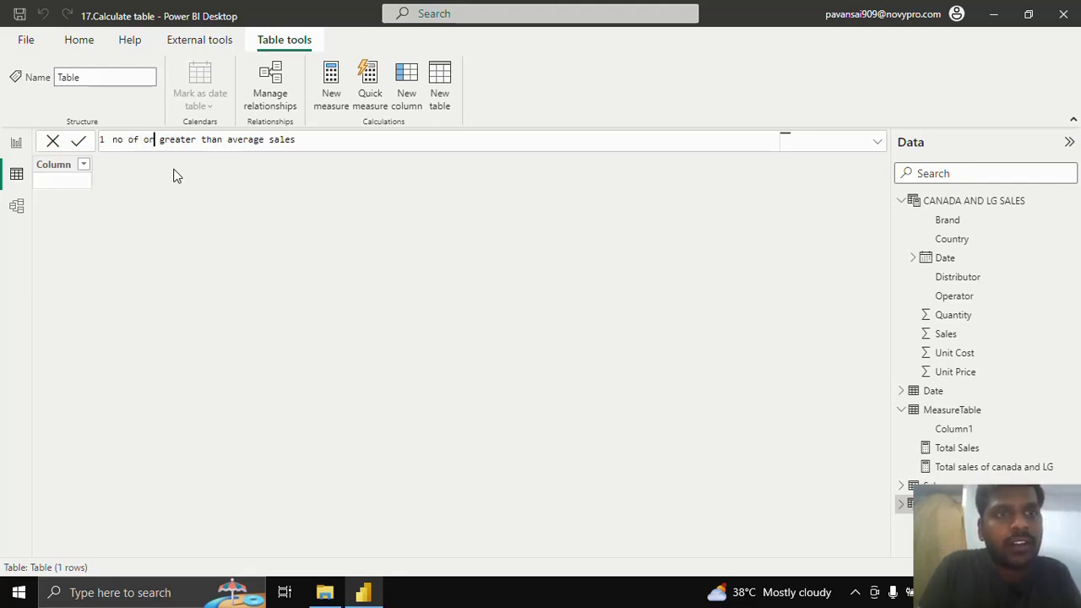
{"action": "type", "text": "ders"}
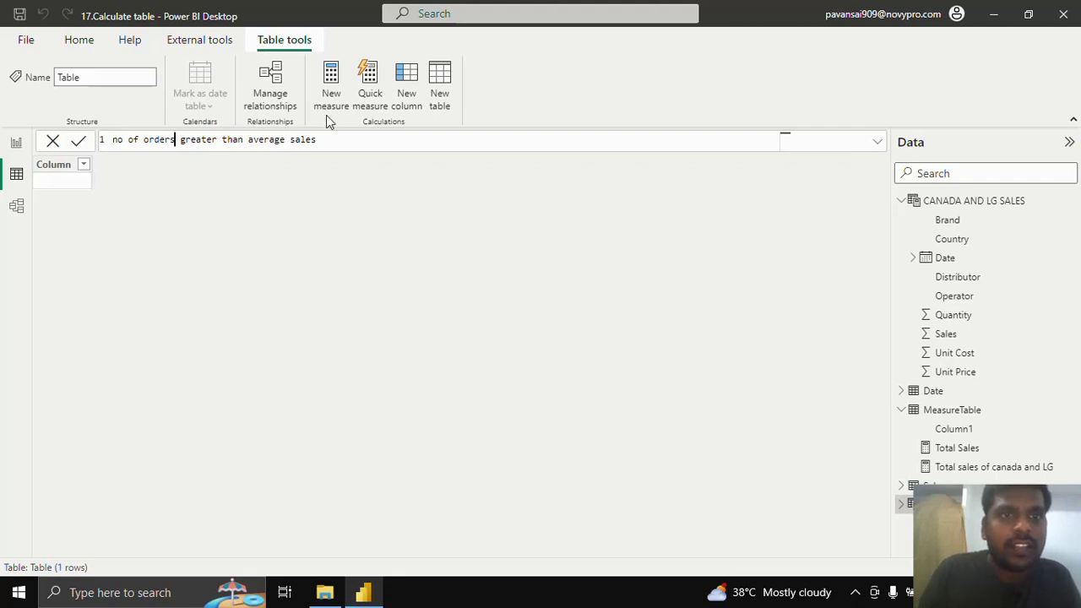
{"action": "left_click", "coordinate": [347, 137]}
{"action": "type", "text": "="}
{"action": "key", "text": "shift+Return"}
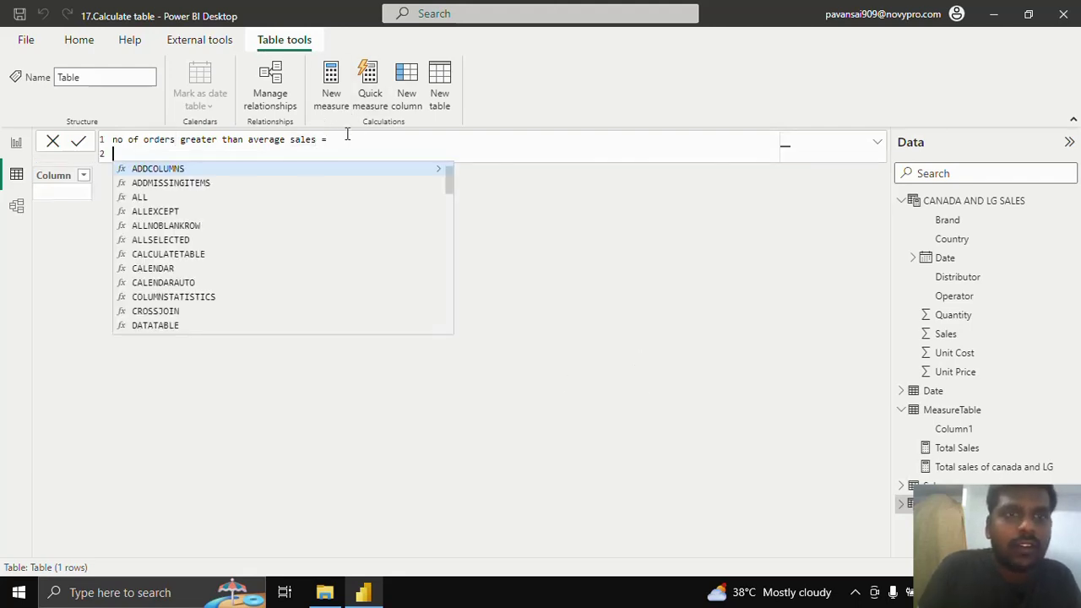
- Begin the table formula with CALCULATETABLE, giving Sales as the table argument on its own line and starting a line for the filter
{"action": "type", "text": "CALCU"}
{"action": "key", "text": "Tab"}
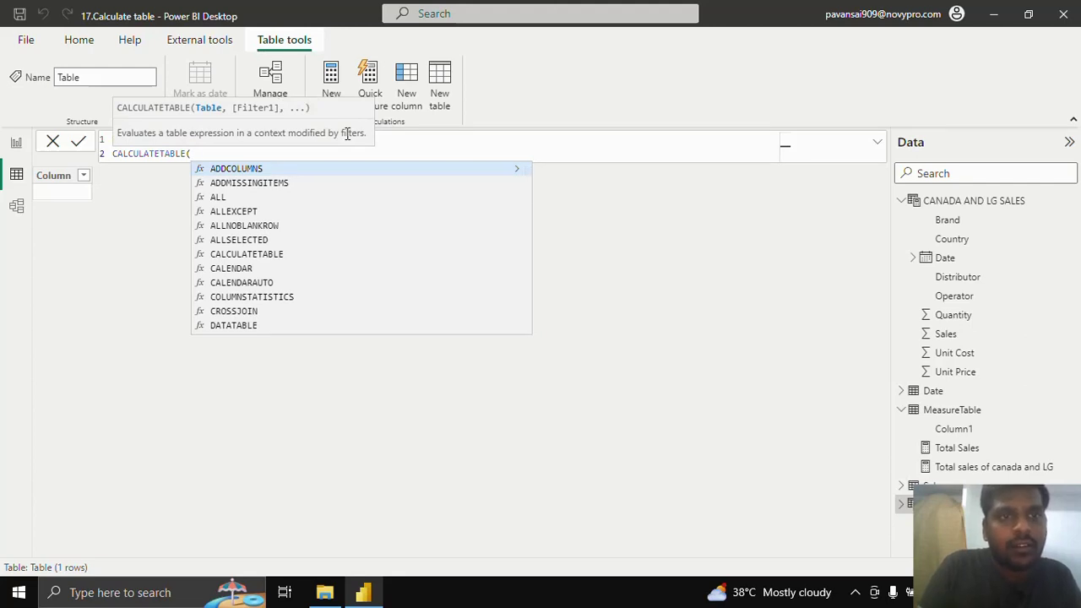
{"action": "type", "text": "Sales,"}
{"action": "key", "text": "shift+Return"}
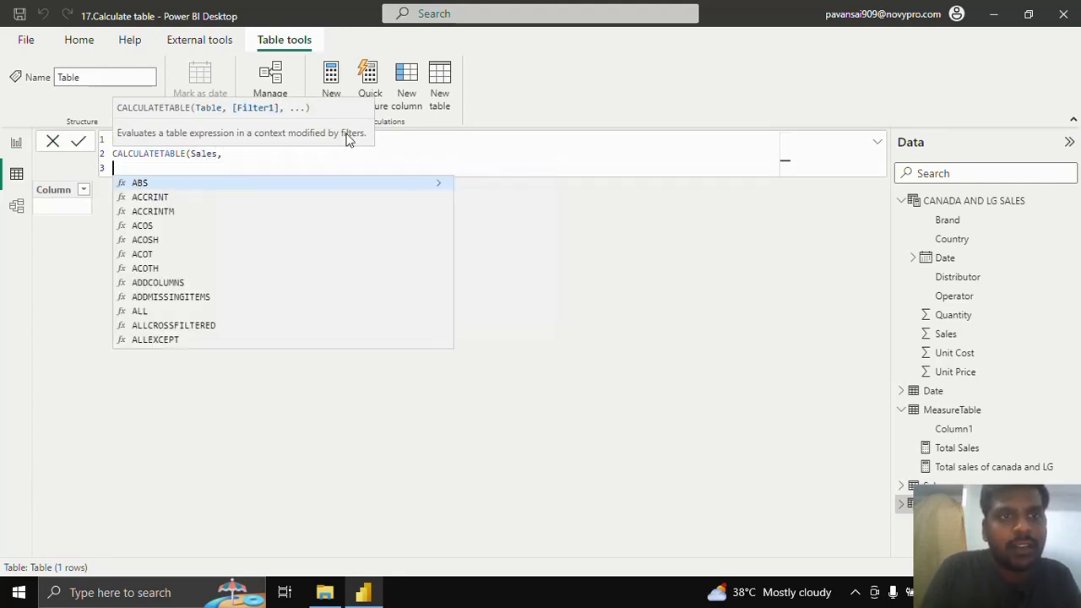
{"action": "key", "text": "BackSpace"}
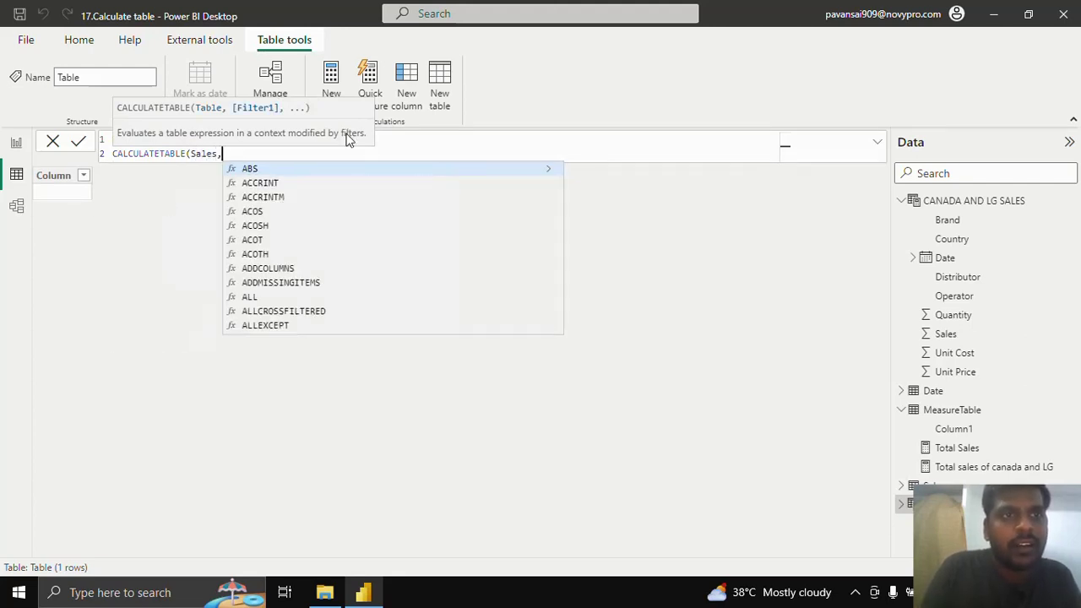
{"action": "left_click", "coordinate": [192, 156]}
{"action": "key", "text": "shift+Return"}
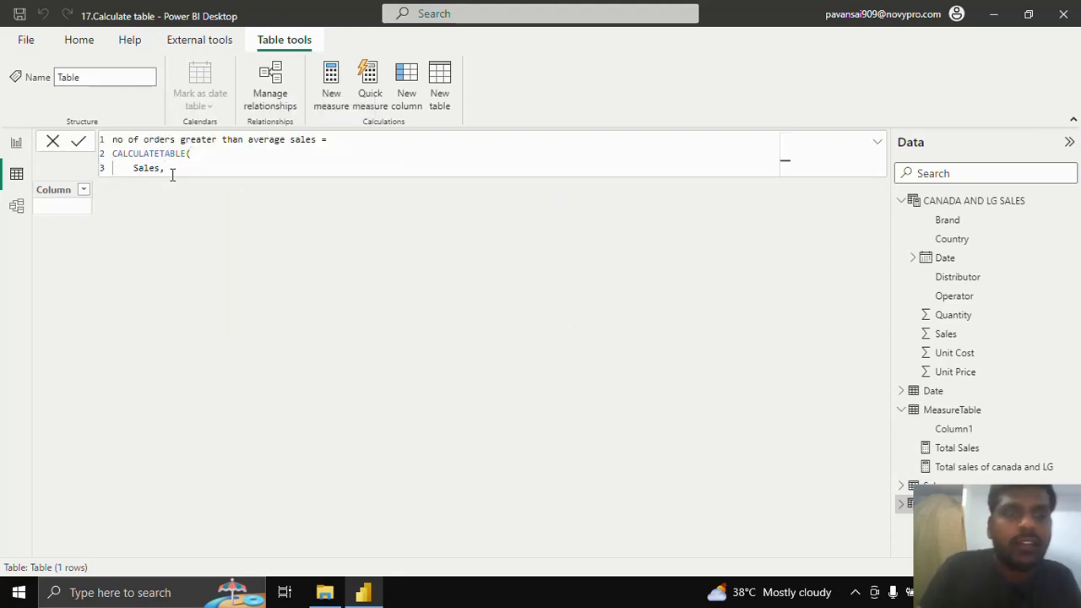
{"action": "key", "text": "shift+Return"}
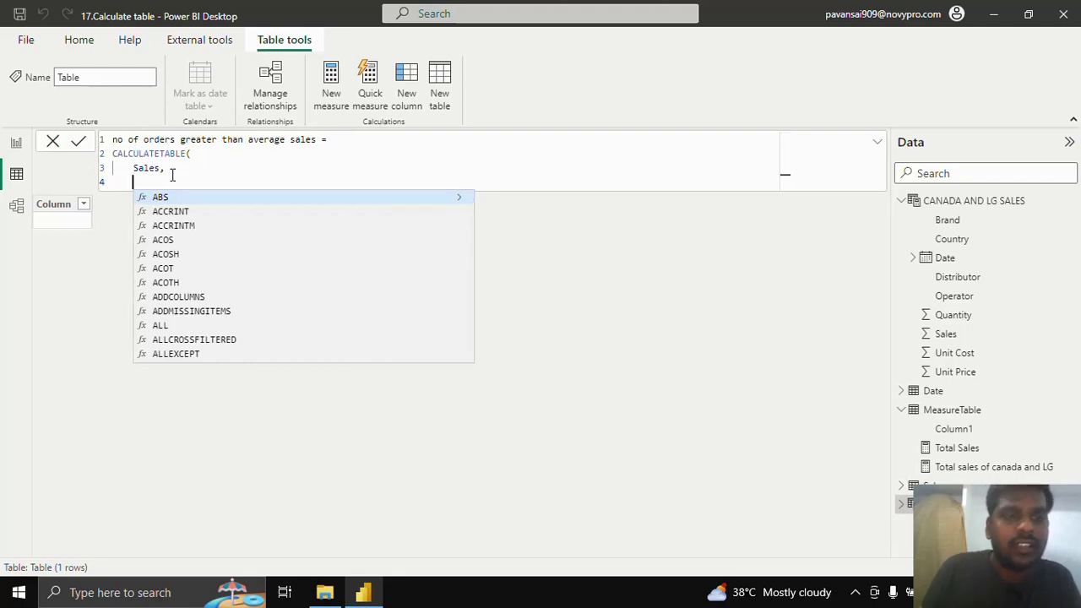
- Start the CALCULATETABLE filter by comparing Sales[Sales] as greater than an AVERAGE function opened for its column
{"action": "type", "text": "Sales"}
{"action": "key", "text": "Down"}
{"action": "key", "text": "Down"}
{"action": "key", "text": "Down"}
{"action": "key", "text": "Down"}
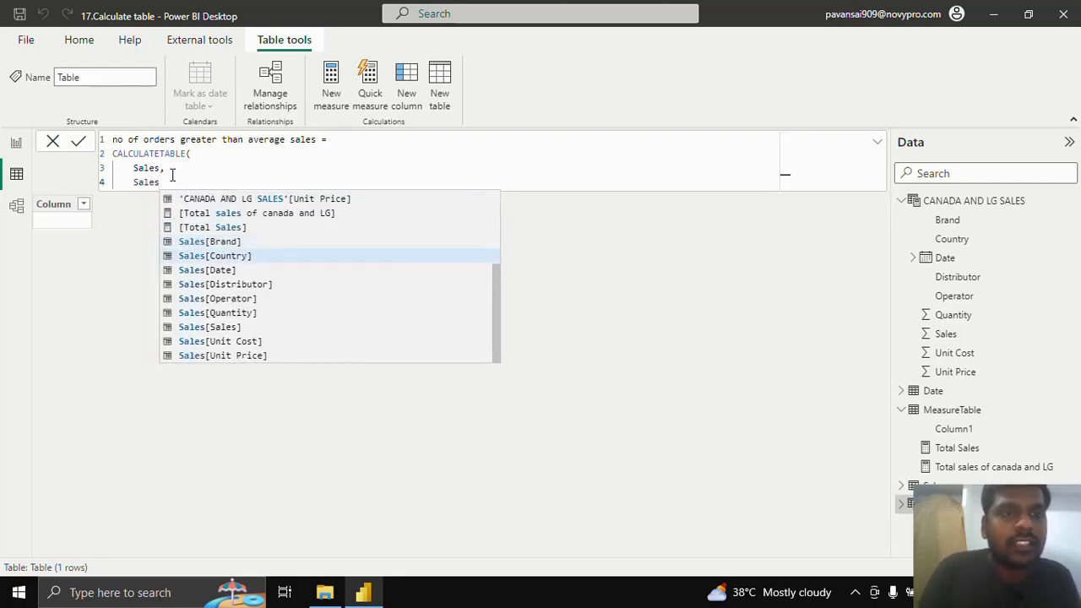
{"action": "key", "text": "Down"}
{"action": "key", "text": "Down"}
{"action": "key", "text": "Tab"}
{"action": "type", "text": ")"}
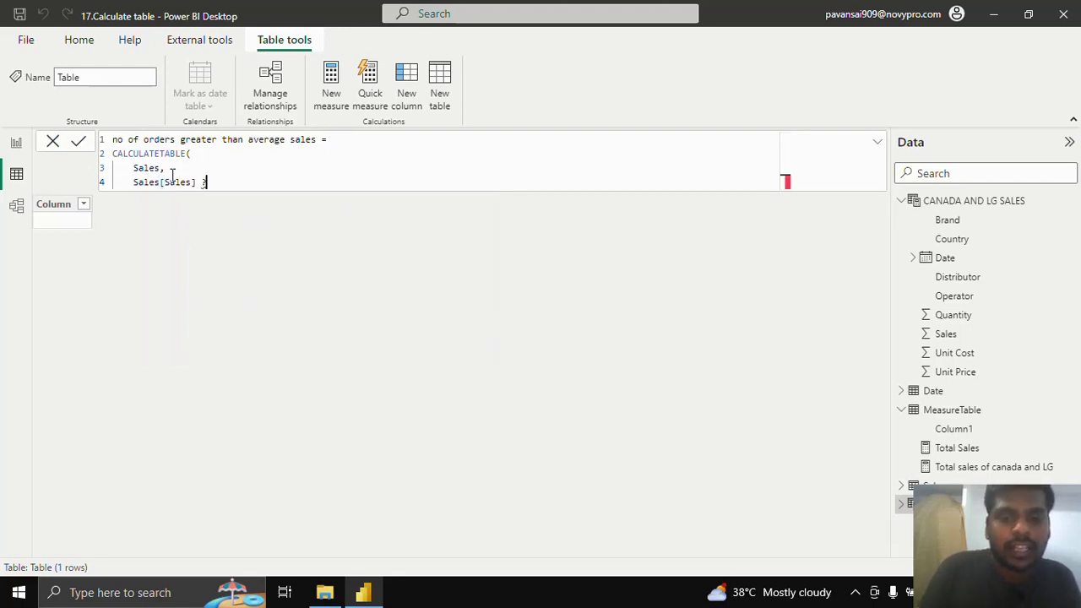
{"action": "key", "text": "BackSpace"}
{"action": "type", "text": "> AVERAGE("}
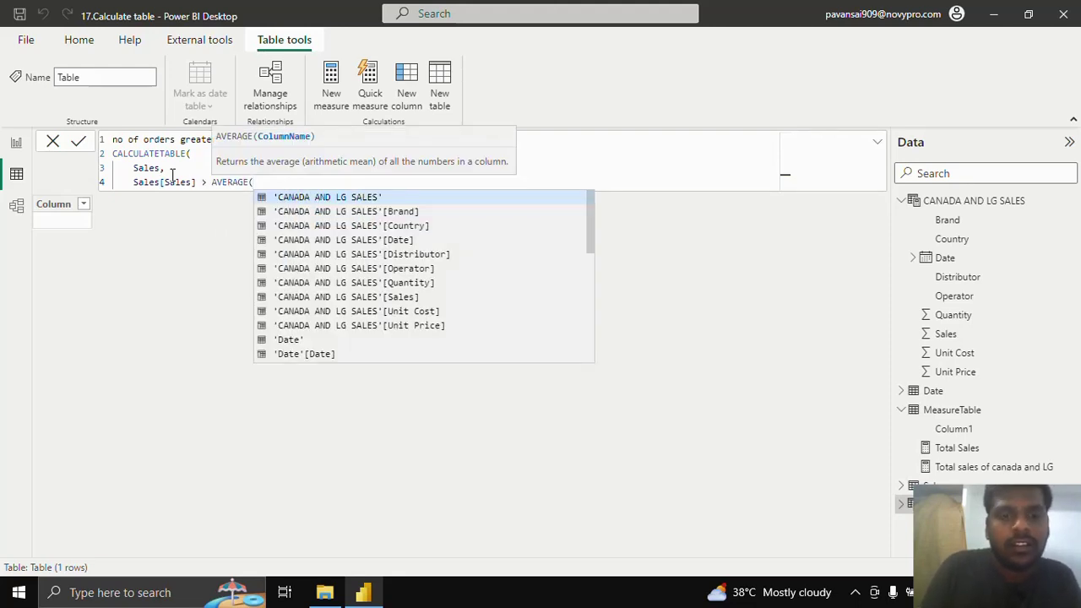
- Give AVERAGE the Sales[Sales] column, close the formula's parentheses and commit the calculated table
{"action": "type", "text": "sales"}
{"action": "key", "text": "Down"}
{"action": "key", "text": "Down"}
{"action": "key", "text": "Down"}
{"action": "key", "text": "Down"}
{"action": "key", "text": "Down"}
{"action": "key", "text": "Down"}
{"action": "key", "text": "Down"}
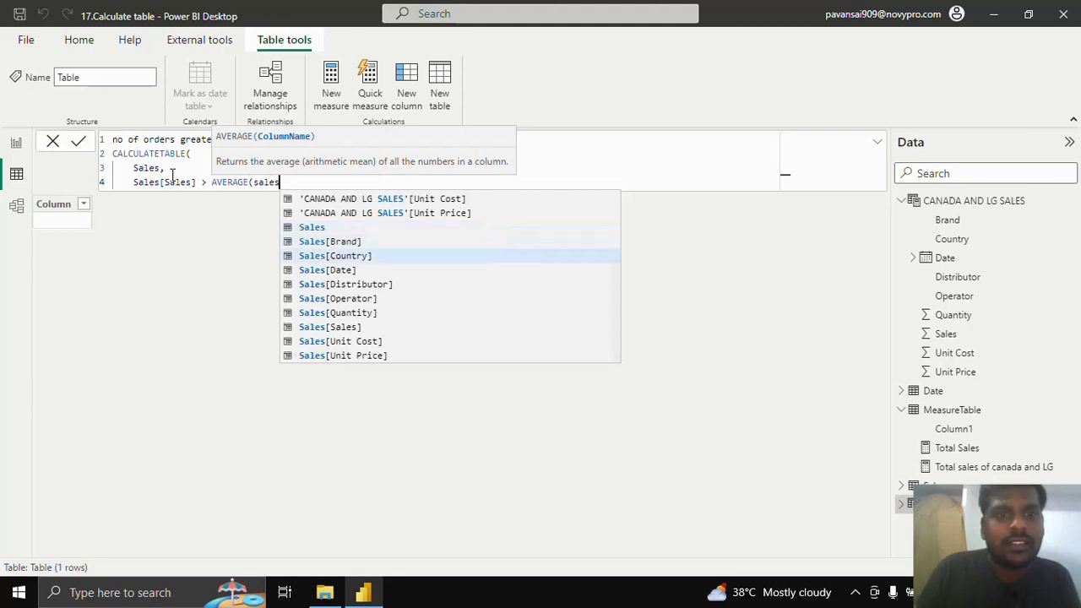
{"action": "key", "text": "Tab"}
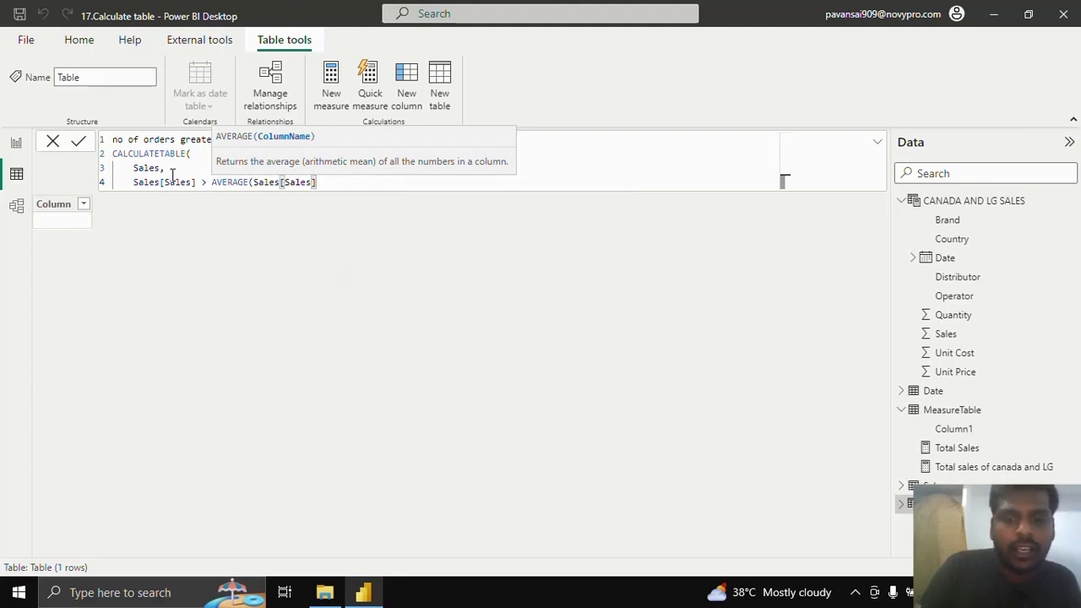
{"action": "key", "text": "shift+Return"}
{"action": "type", "text": ")"}
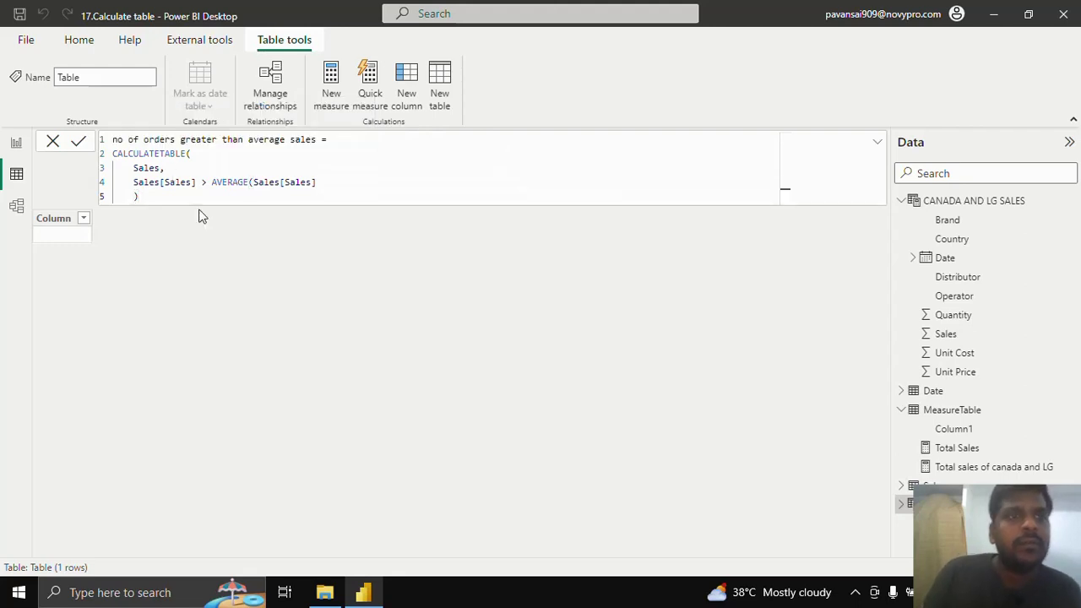
{"action": "key", "text": "Return"}
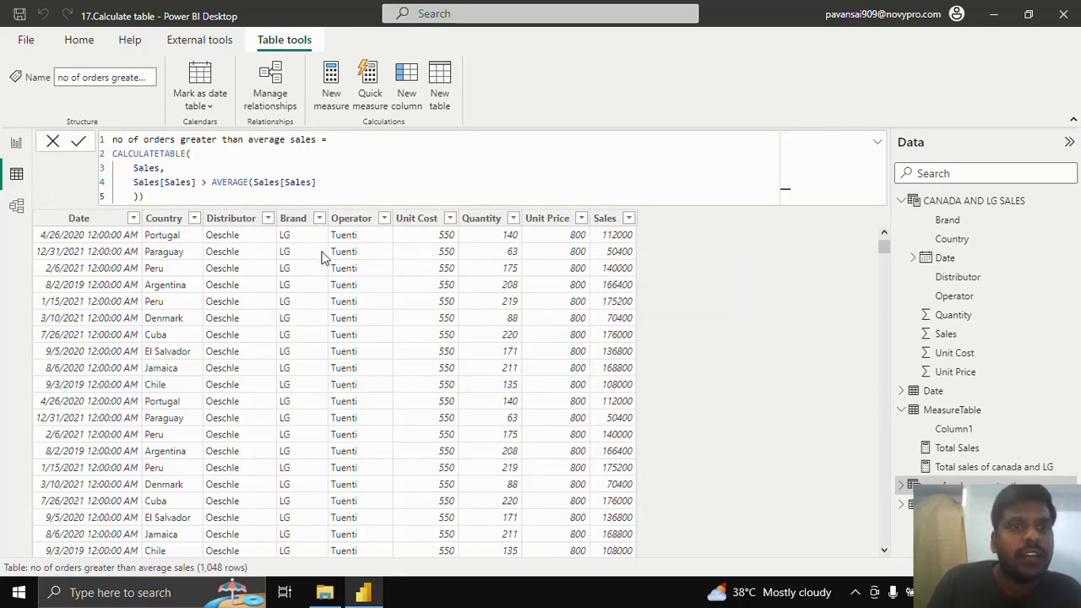
- Examine the rows of the new calculated table, especially the values in its Sales column
{"action": "scroll", "coordinate": [321, 274], "scroll_direction": "down", "scroll_amount": 1}
{"action": "scroll", "coordinate": [646, 233], "scroll_direction": "up", "scroll_amount": 1}
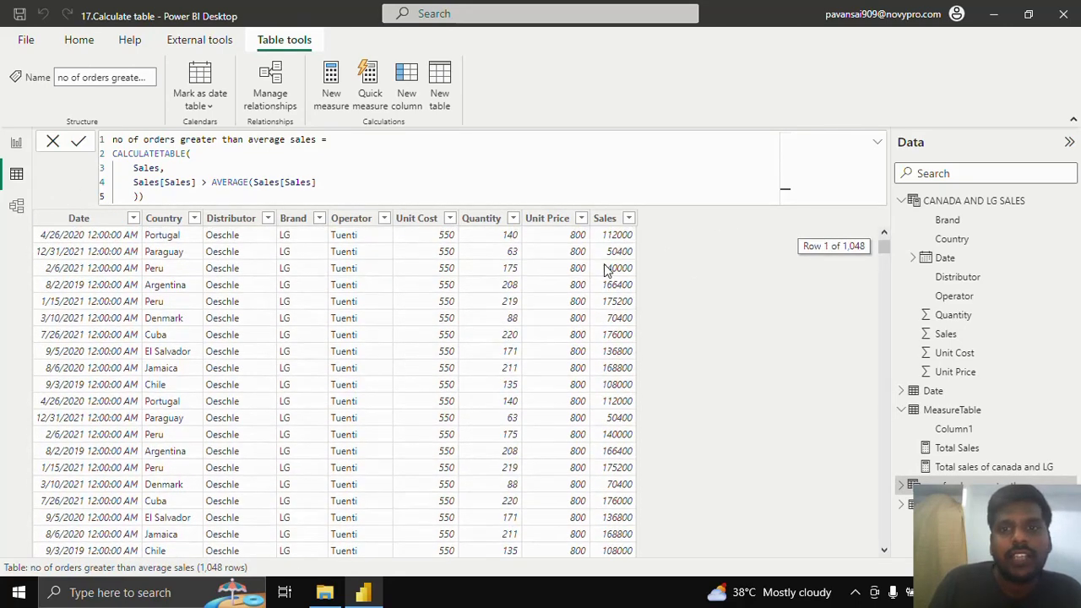
{"action": "scroll", "coordinate": [614, 268], "scroll_direction": "down", "scroll_amount": 6}
{"action": "scroll", "coordinate": [614, 268], "scroll_direction": "down", "scroll_amount": 7}
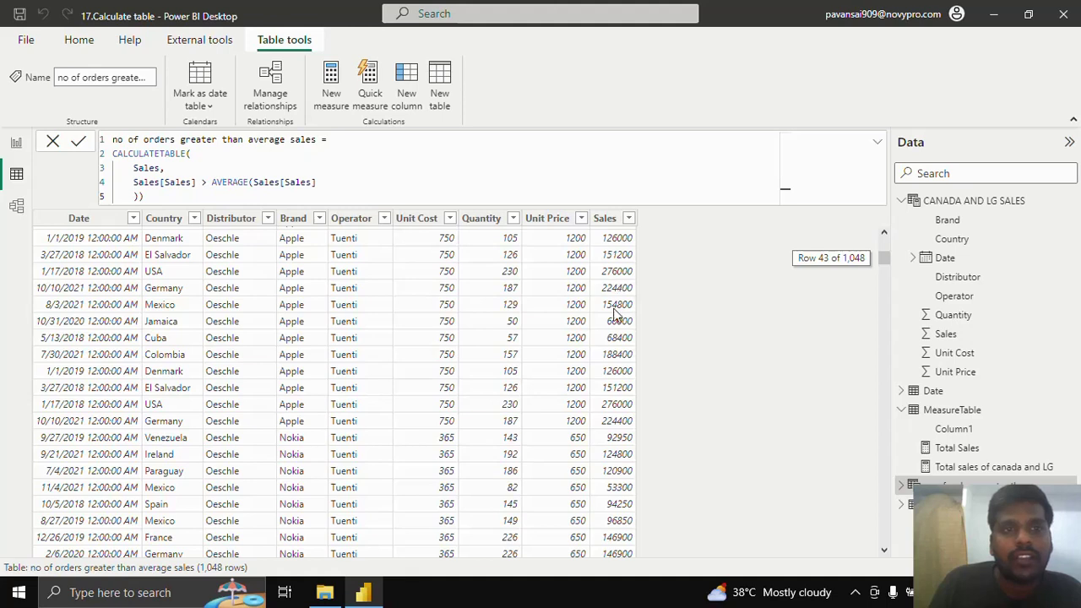
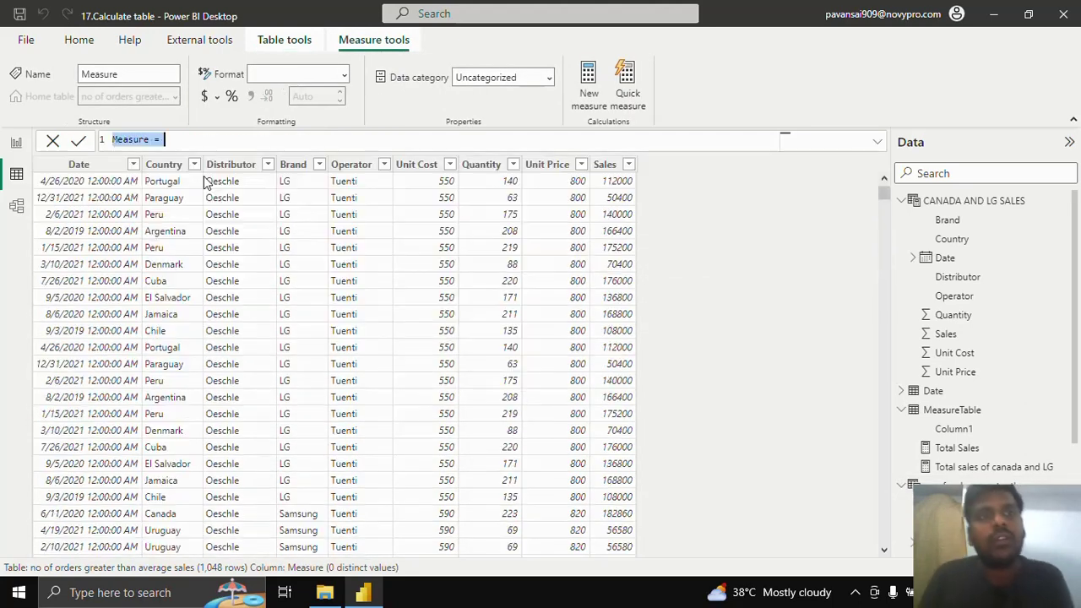
- Name the new measure No of orders greater than average sales and start a new line for its formula
{"action": "type", "text": "N"}
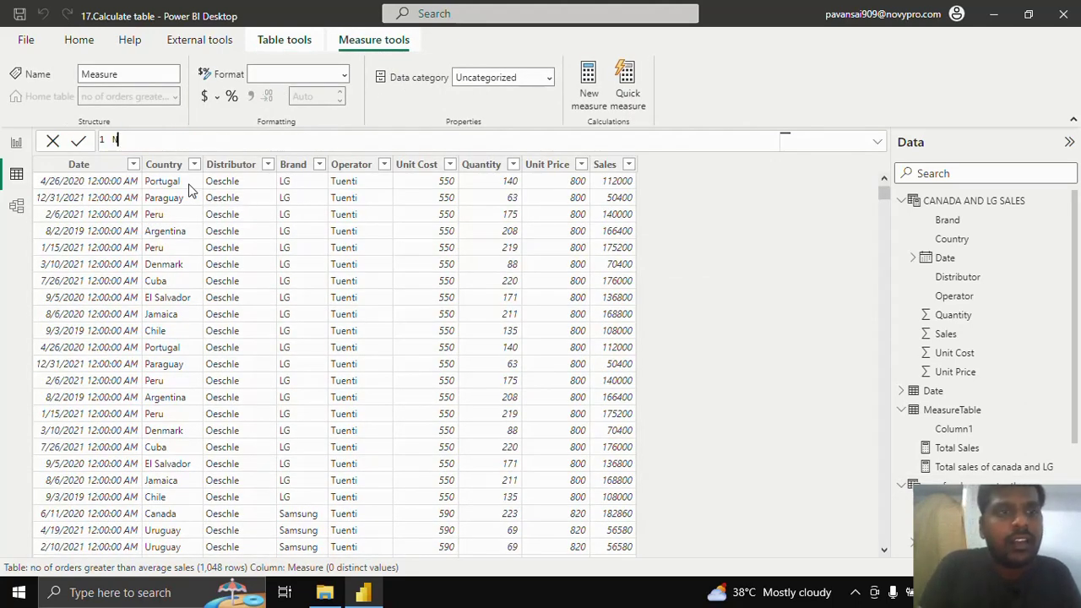
{"action": "type", "text": "o of orders"}
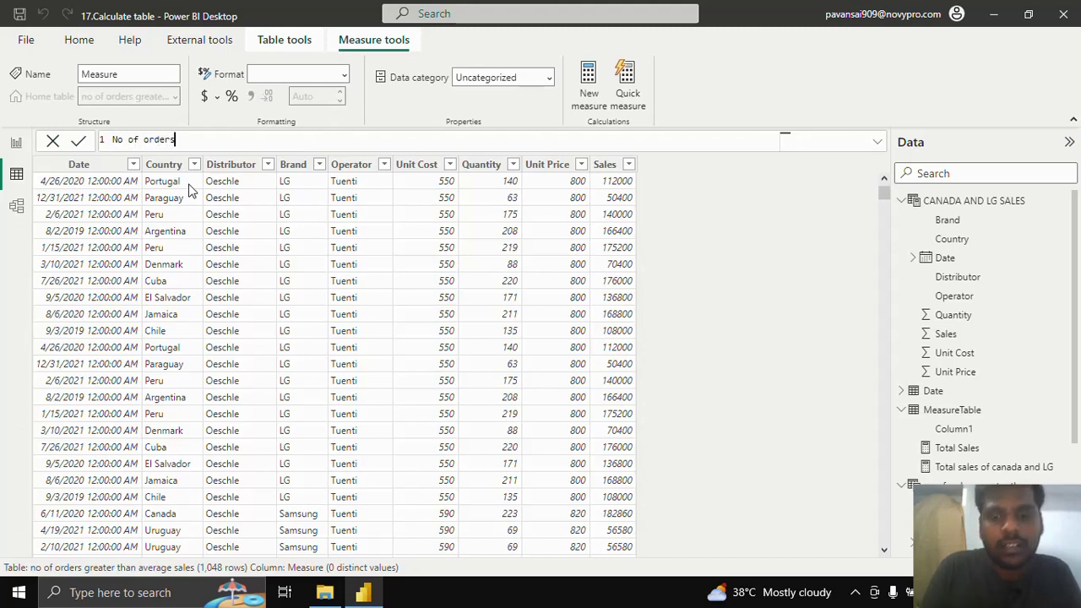
{"action": "type", "text": " greater than average sales ="}
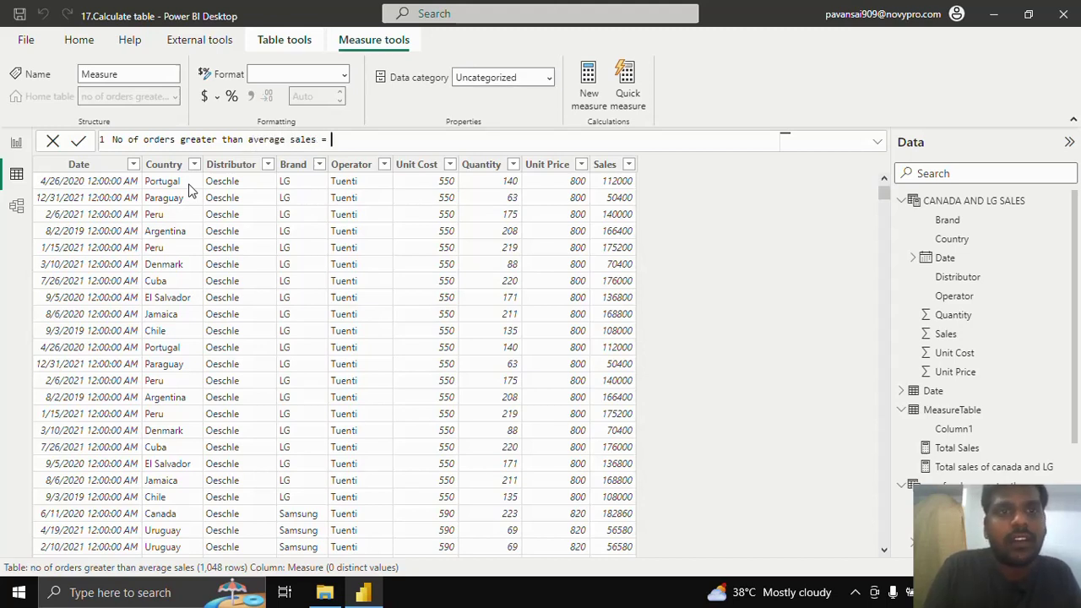
{"action": "key", "text": "shift+Return"}
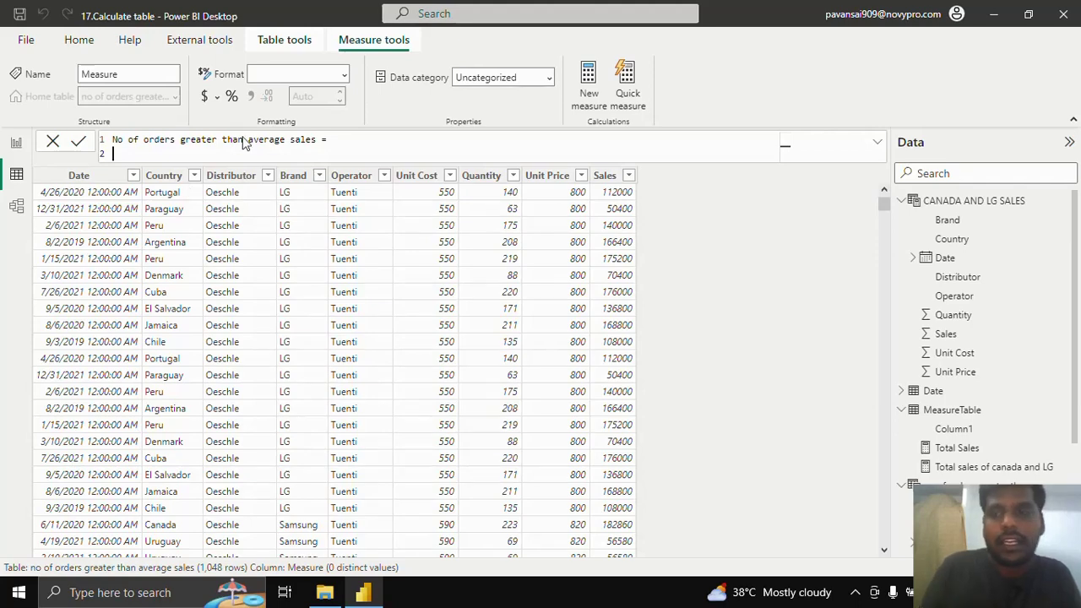
- Begin the measure with COUNTX around a nested CALCULATETABLE on Sales, each on its own line, ready for the filter
{"action": "type", "text": "COUN"}
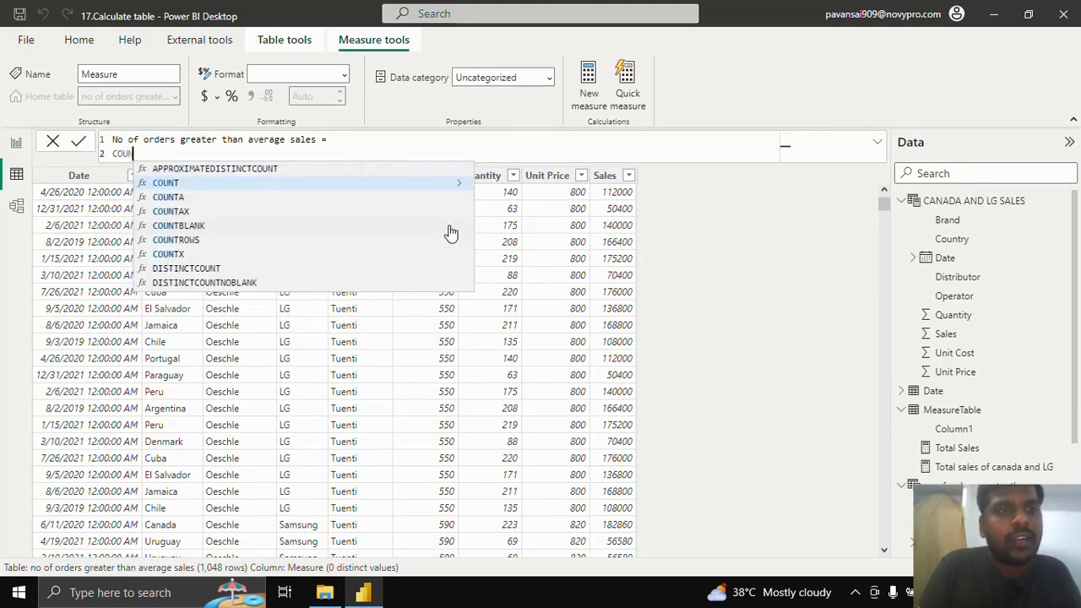
{"action": "type", "text": "TX("}
{"action": "key", "text": "shift+Return"}
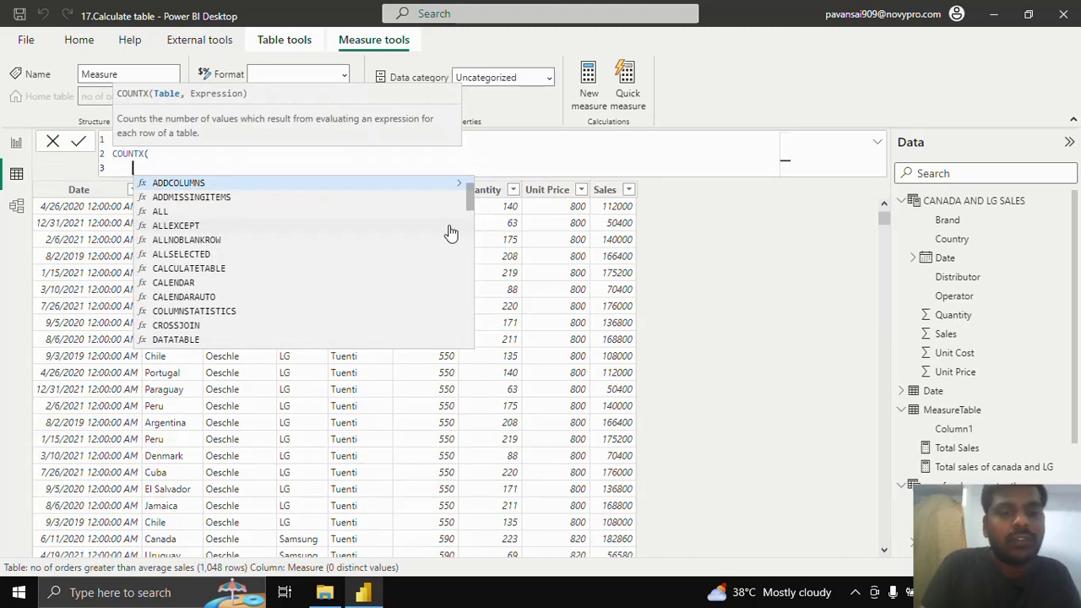
{"action": "type", "text": "Ca"}
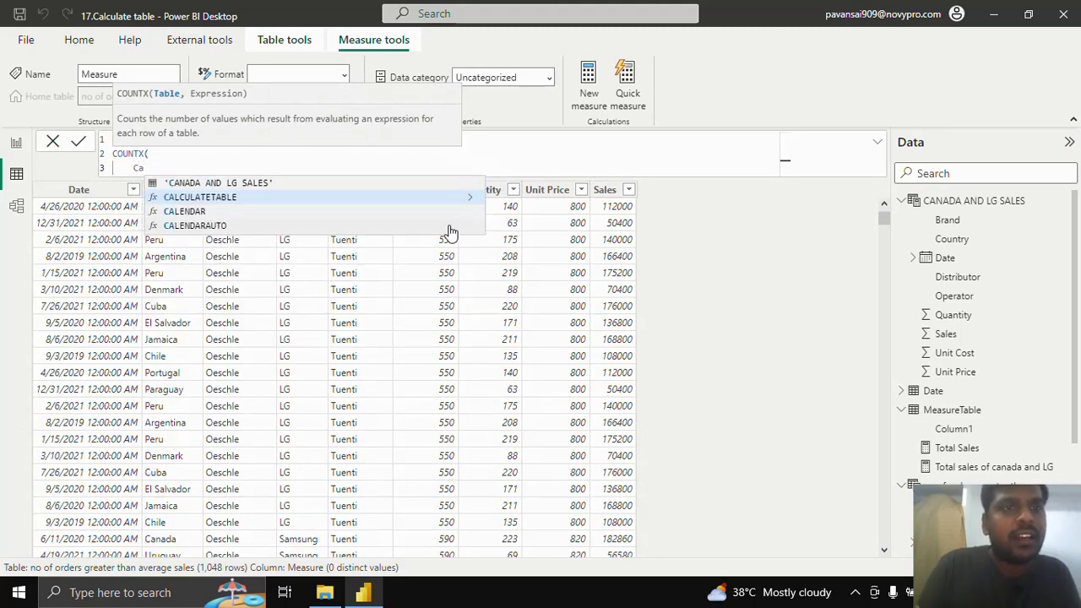
{"action": "key", "text": "Tab"}
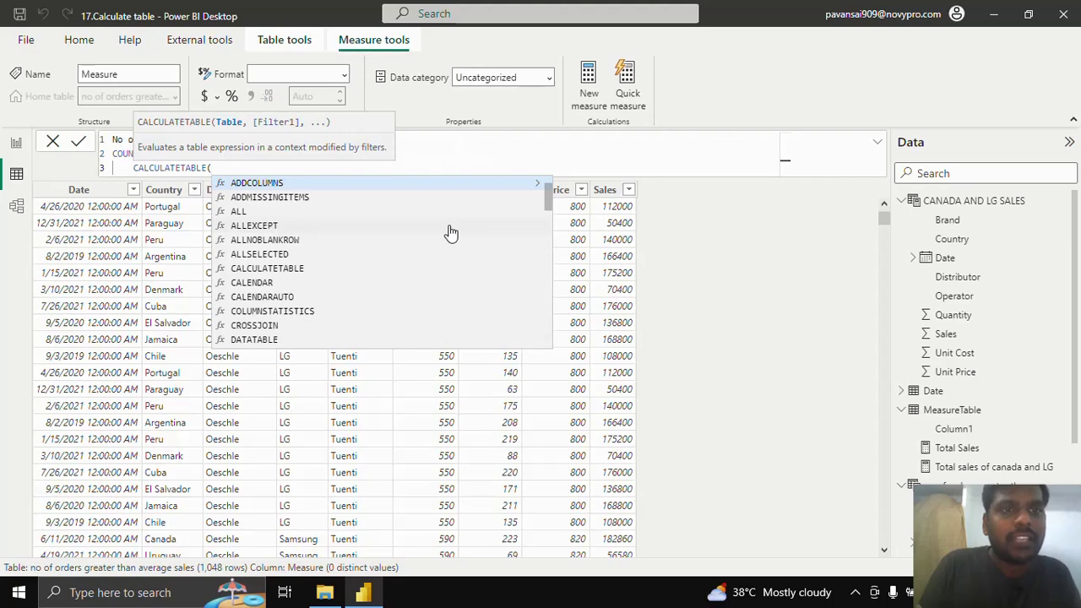
{"action": "key", "text": "shift+Return"}
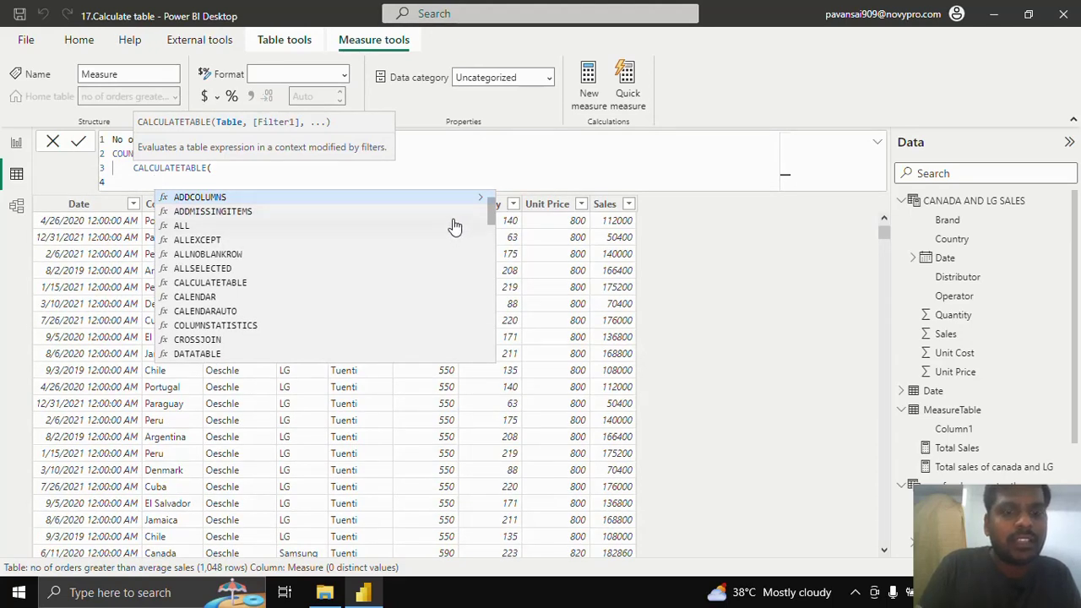
{"action": "type", "text": "sal"}
{"action": "key", "text": "Tab"}
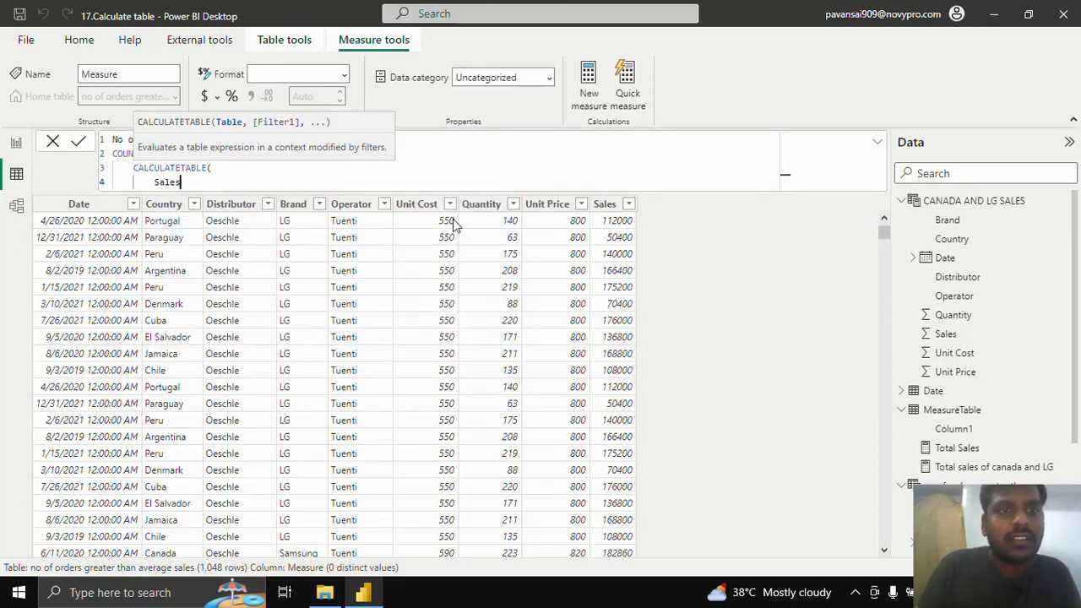
{"action": "type", "text": ","}
{"action": "key", "text": "shift+Return"}
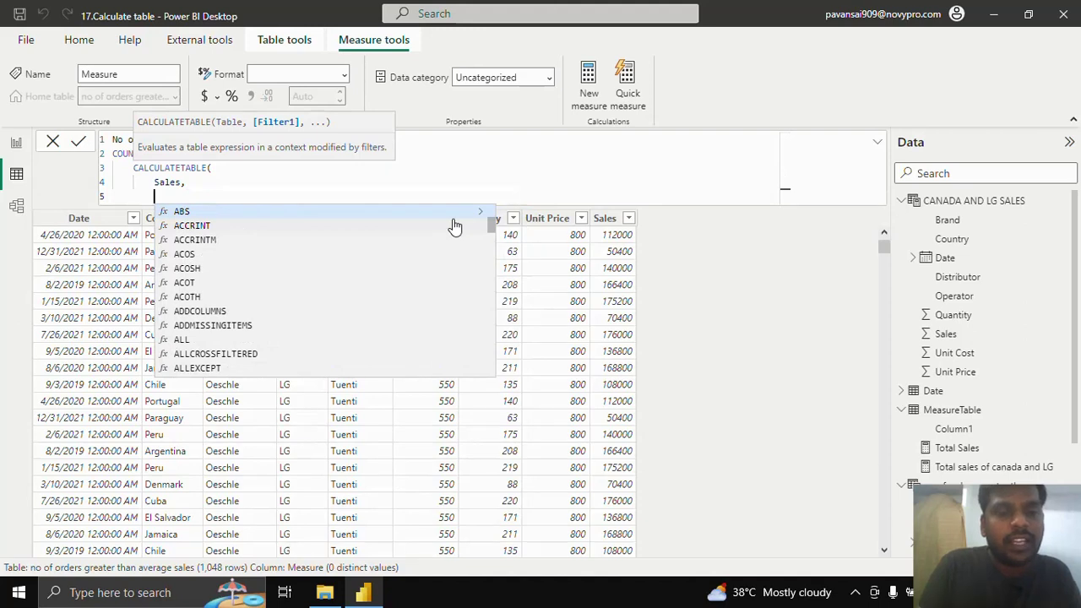
- Start the nested filter argument as Sales[Sales] > AVERAGE( in the measure formula
{"action": "type", "text": "Sales"}
{"action": "key", "text": "Down"}
{"action": "key", "text": "Down"}
{"action": "key", "text": "Down"}
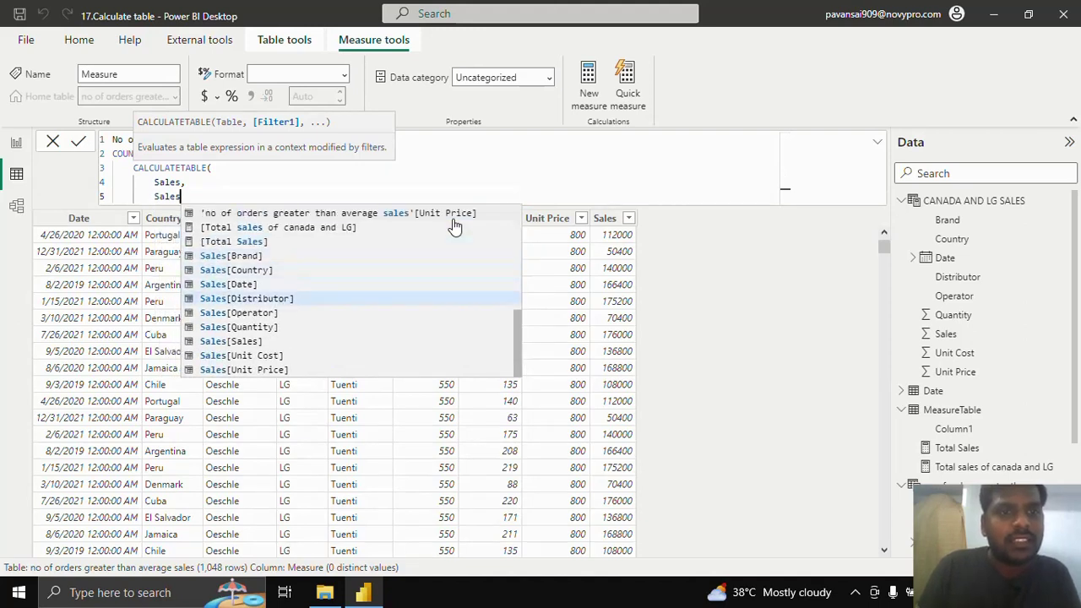
{"action": "key", "text": "Down"}
{"action": "key", "text": "Down"}
{"action": "key", "text": "Down"}
{"action": "key", "text": "Tab"}
{"action": "type", "text": "> "}
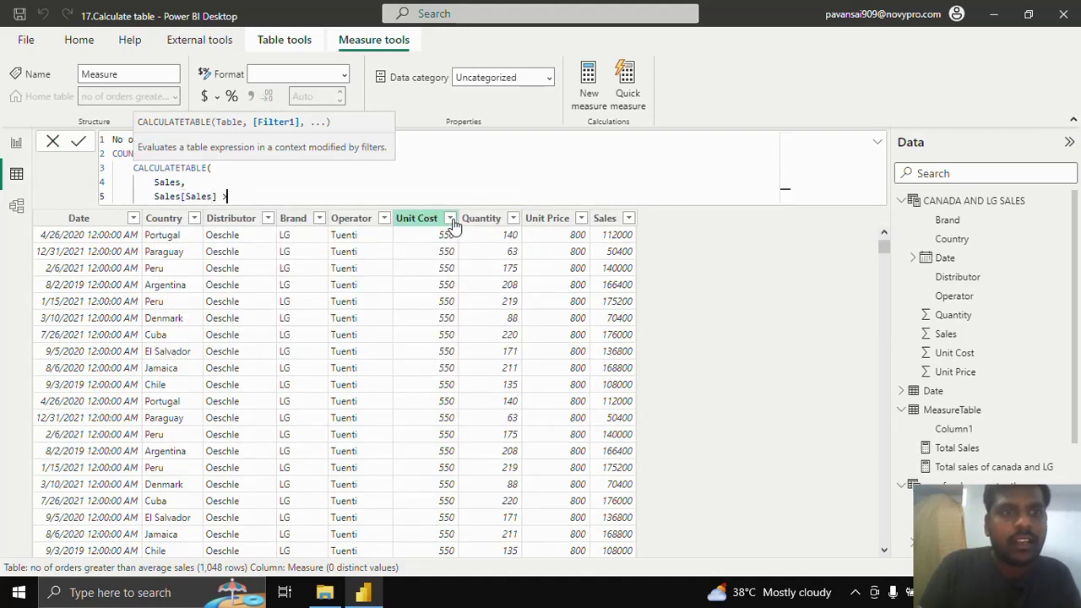
{"action": "type", "text": "AVE"}
{"action": "key", "text": "Tab"}
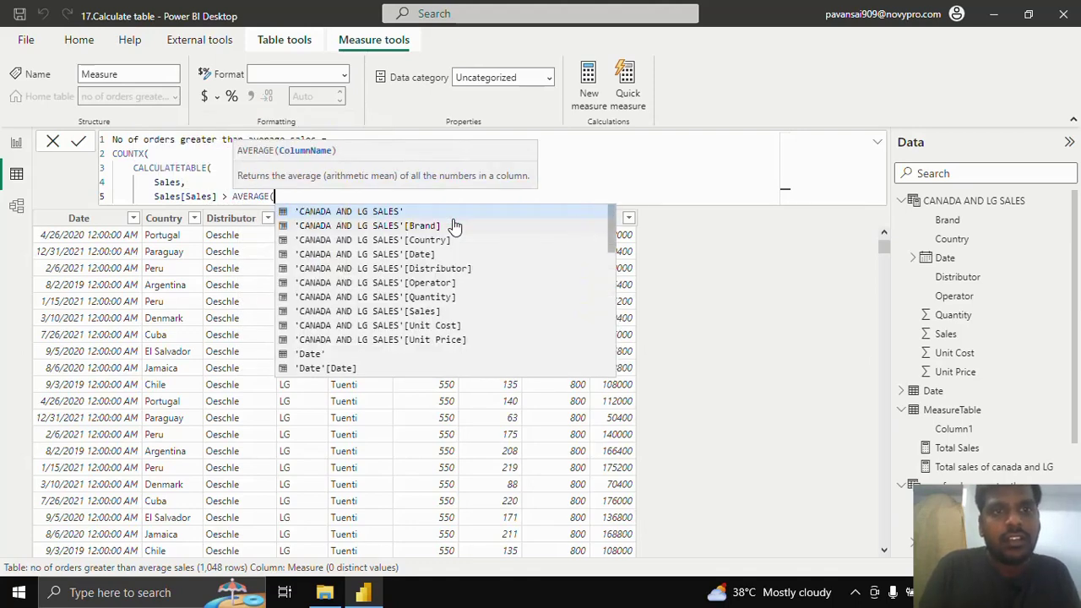
- Complete the measure's AVERAGE with Sales[Sales] and close the nested CALCULATETABLE on its own line, followed by a comma
{"action": "type", "text": "s"}
{"action": "key", "text": "Down"}
{"action": "key", "text": "Down"}
{"action": "key", "text": "Down"}
{"action": "key", "text": "Down"}
{"action": "key", "text": "Down"}
{"action": "key", "text": "Down"}
{"action": "key", "text": "Down"}
{"action": "key", "text": "Tab"}
{"action": "type", "text": ")"}
{"action": "key", "text": "Return"}
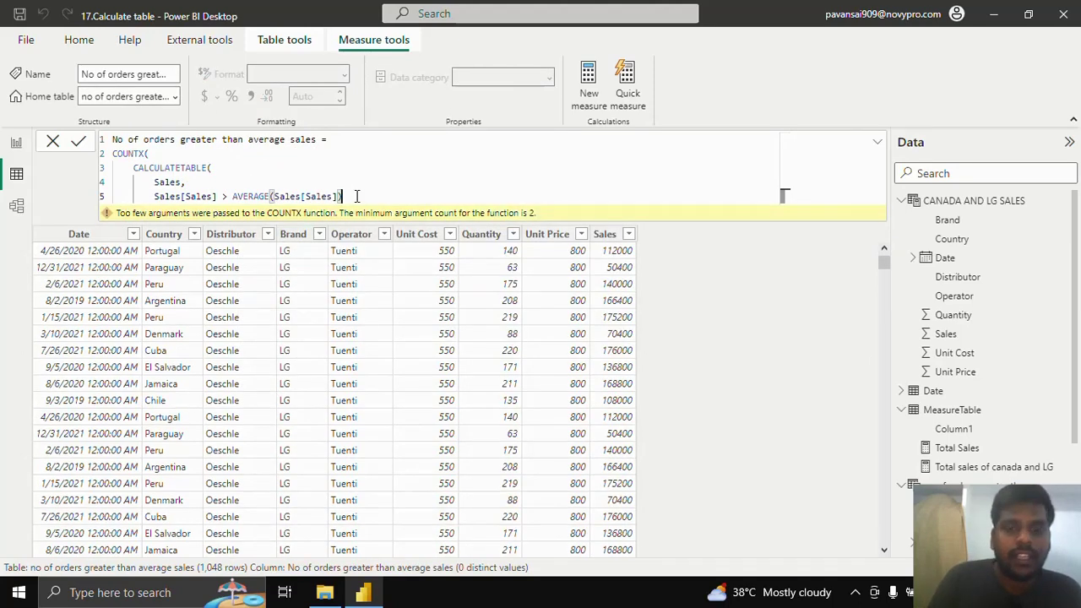
{"action": "key", "text": "shift+Return"}
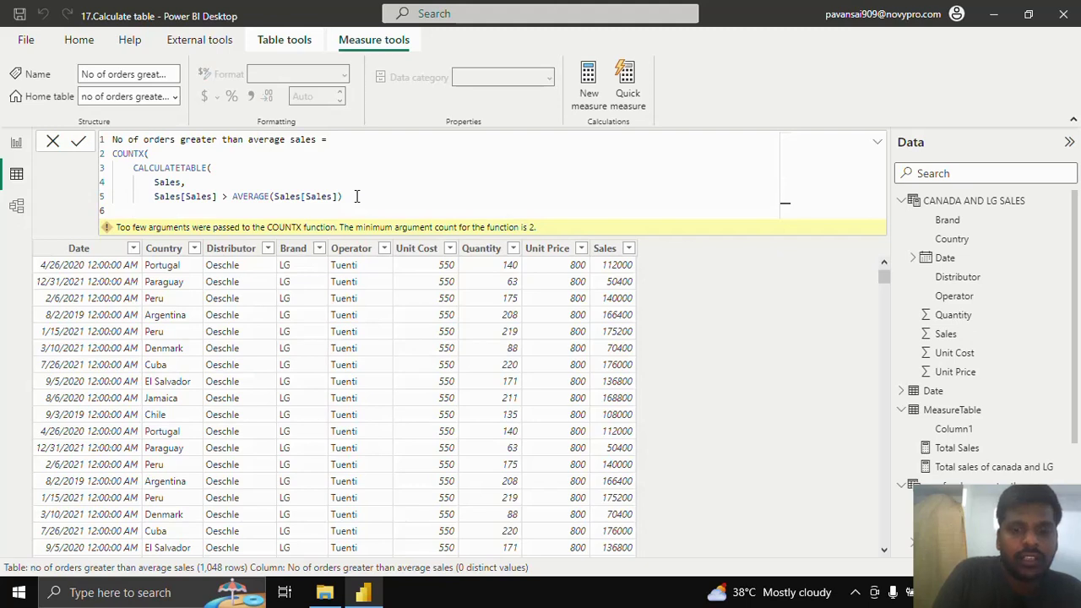
{"action": "type", "text": "),"}
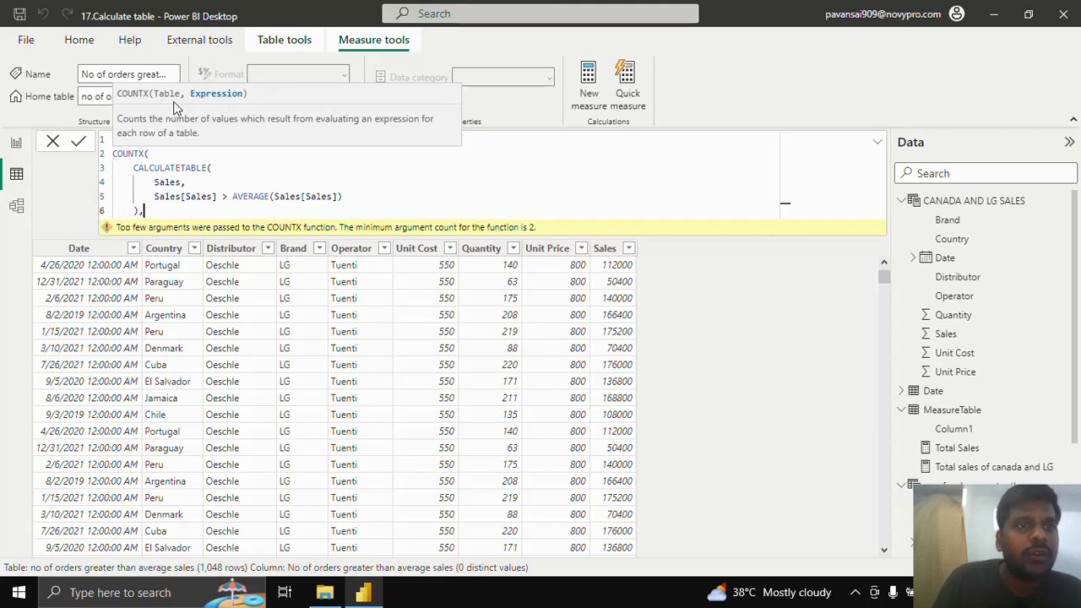
- Give COUNTX the Sales[Date] column as its expression, close the function on a new line and commit the measure
{"action": "key", "text": "shift+Return"}
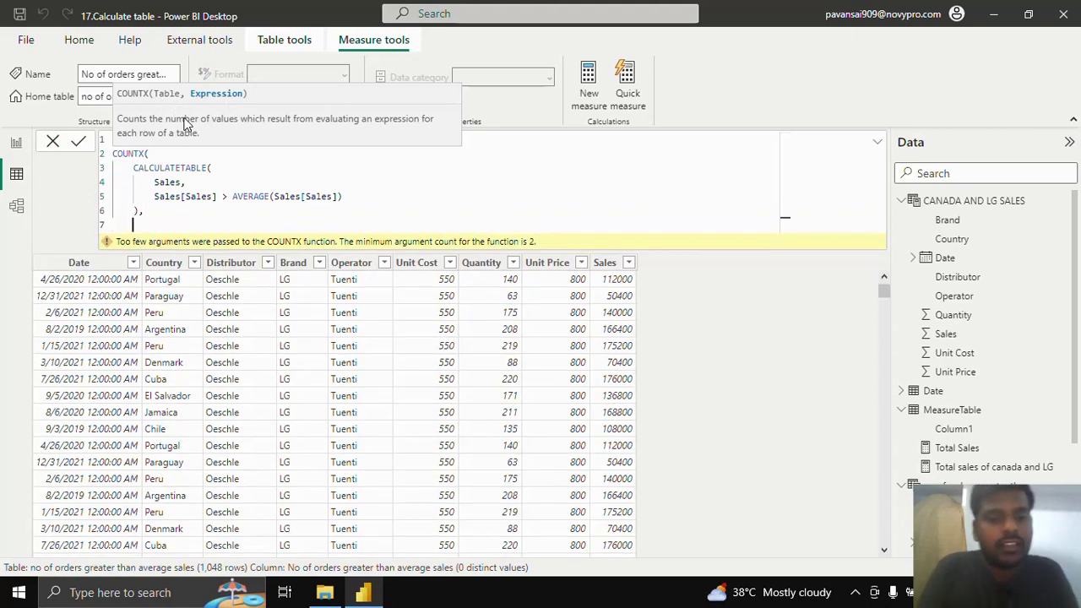
{"action": "type", "text": "sales"}
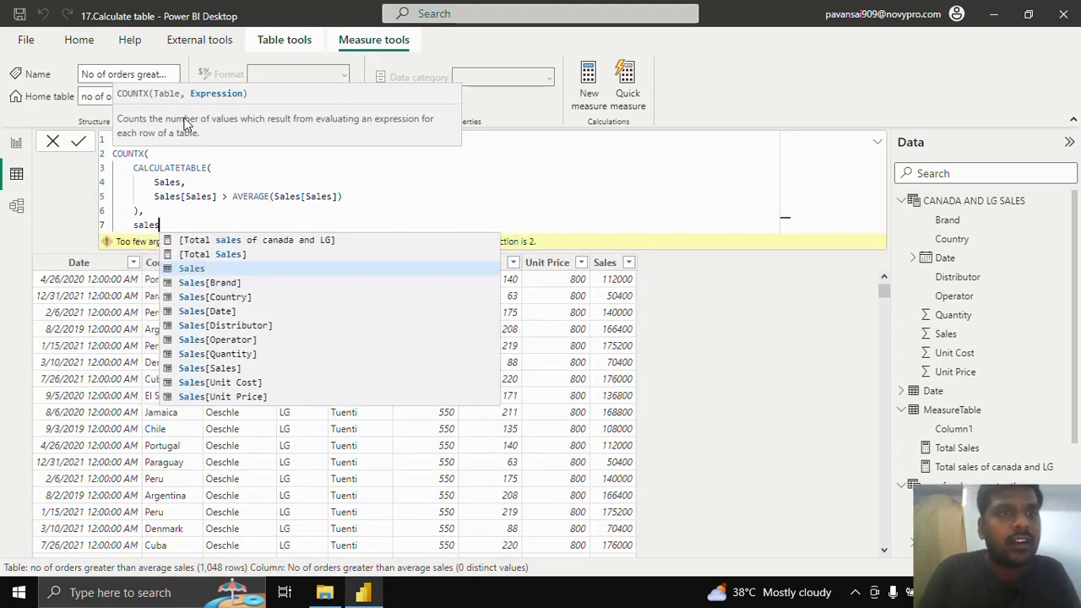
{"action": "left_click", "coordinate": [226, 310]}
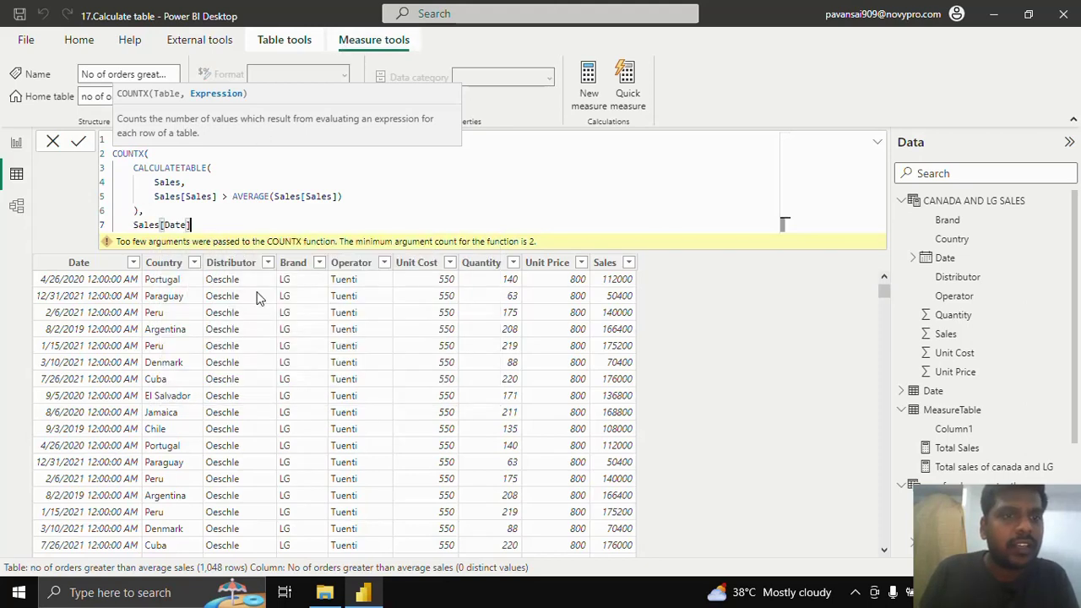
{"action": "key", "text": "Return"}
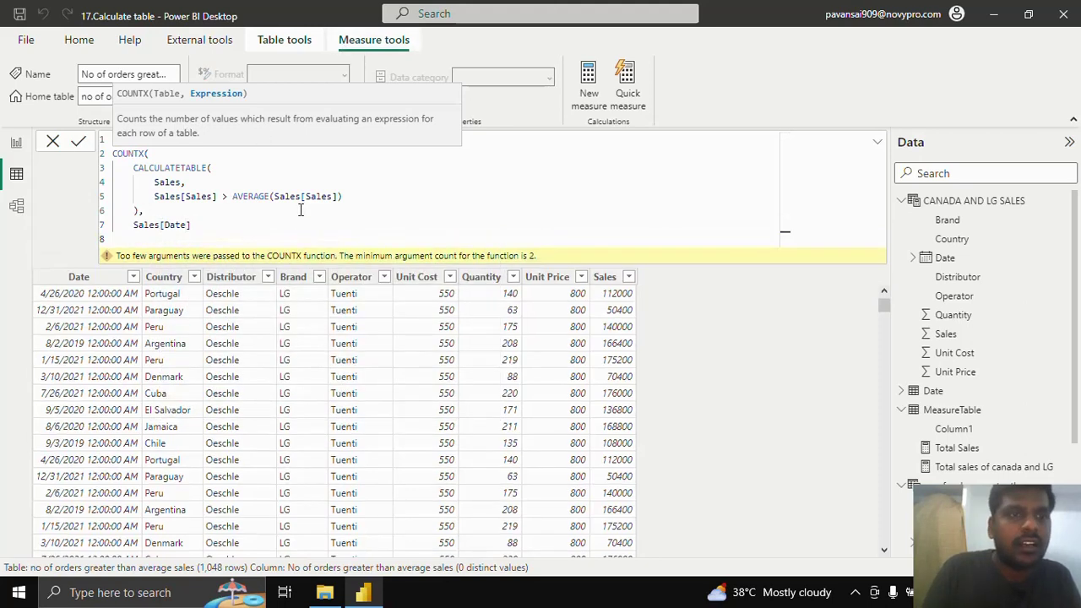
{"action": "type", "text": ")"}
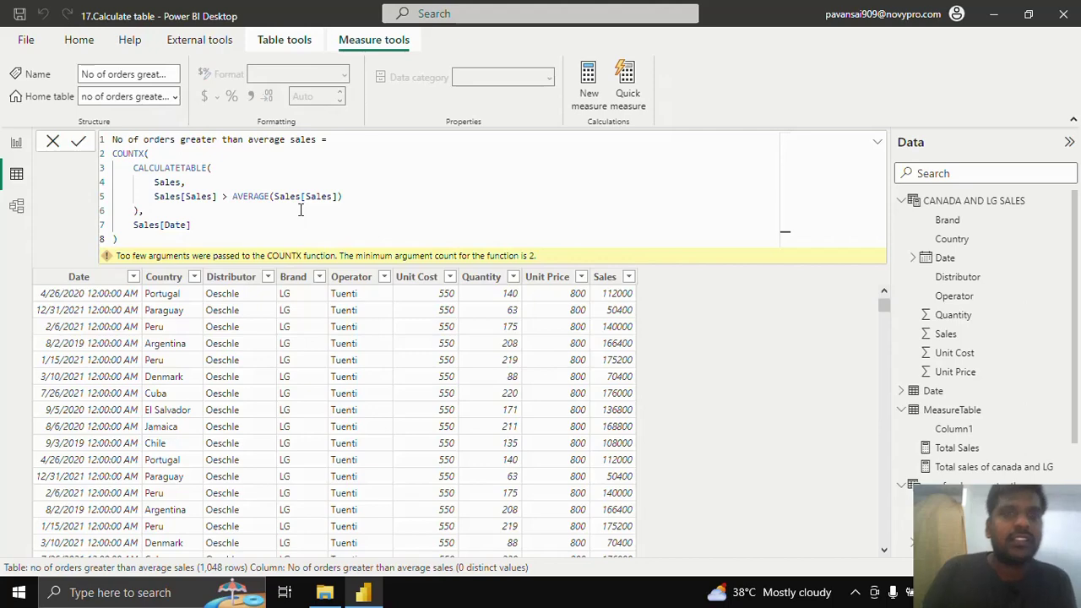
{"action": "left_click", "coordinate": [310, 285]}
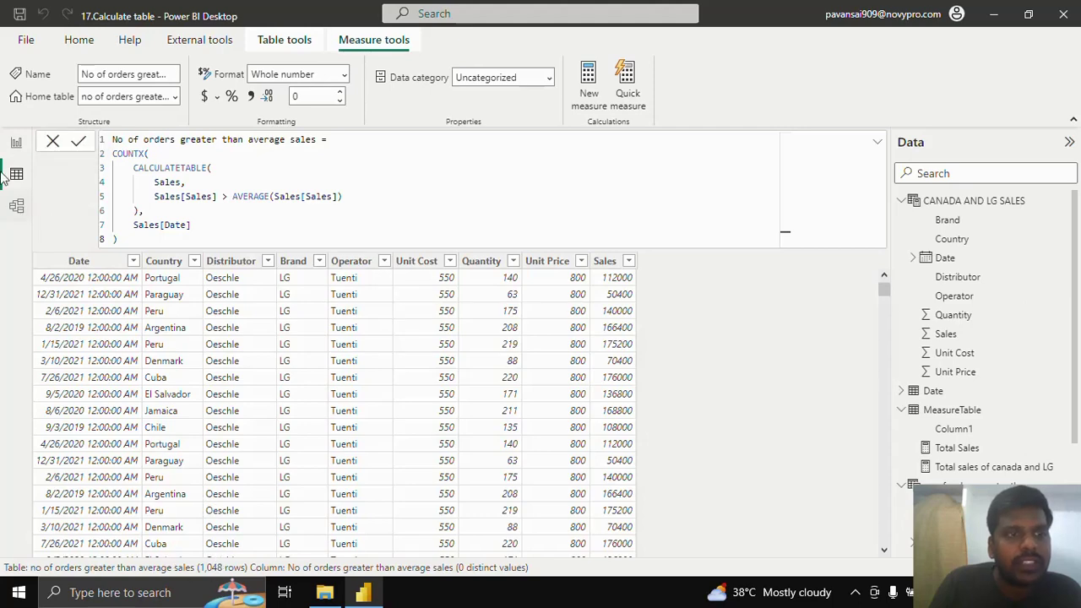
- Duplicate the Average of Sales card on report Page 1 and place the copy to the right of the original
{"action": "left_click", "coordinate": [16, 143]}
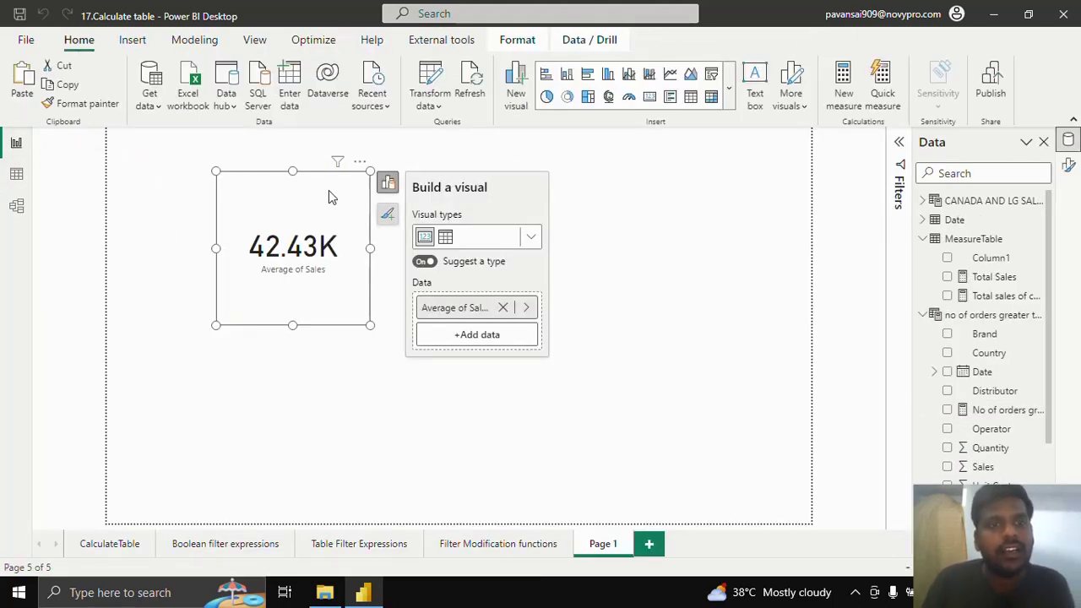
{"action": "key", "text": "ctrl+c"}
{"action": "key", "text": "ctrl+v"}
{"action": "left_click_drag", "start_coordinate": [321, 212], "coordinate": [497, 211]}
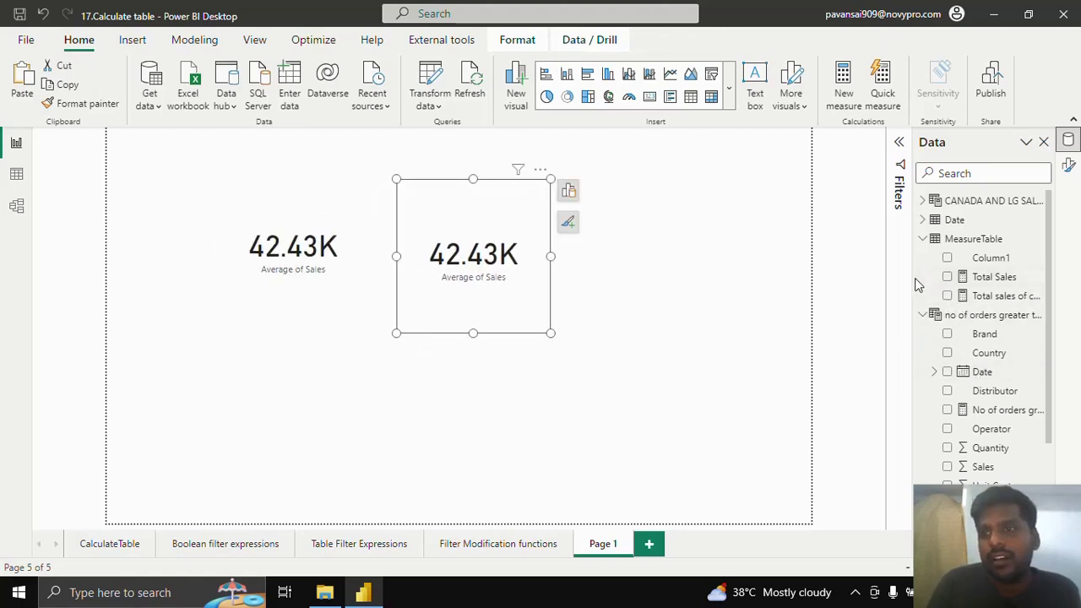
- Replace the Sales field in the copied card with the No of orders greater than average sales measure and align the card with the original
{"action": "left_click_drag", "start_coordinate": [914, 278], "coordinate": [819, 278]}
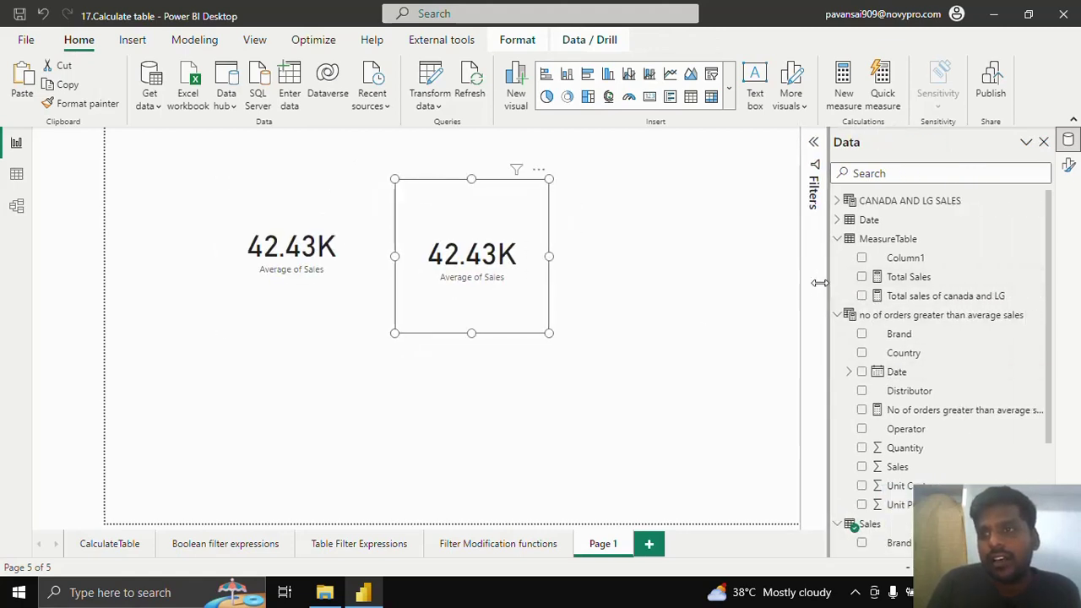
{"action": "left_click", "coordinate": [854, 411]}
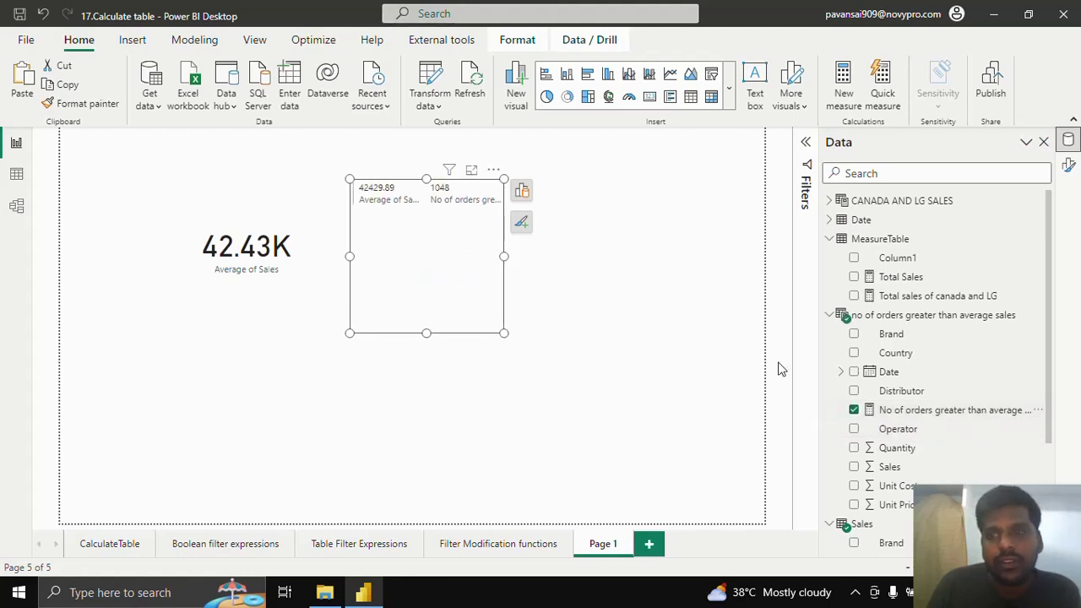
{"action": "scroll", "coordinate": [943, 440], "scroll_direction": "down", "scroll_amount": 1}
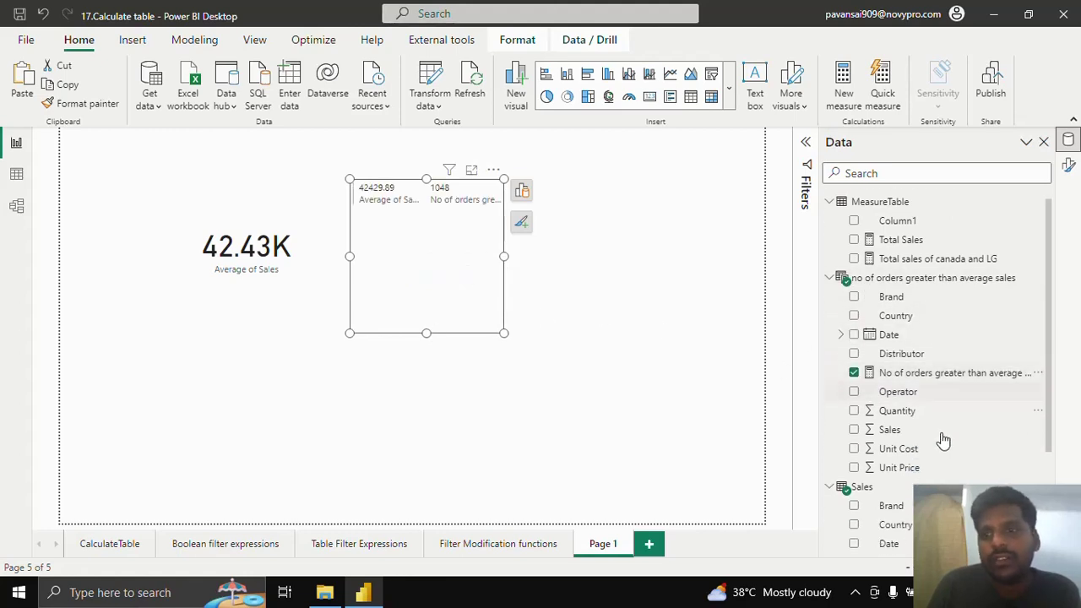
{"action": "scroll", "coordinate": [943, 440], "scroll_direction": "down", "scroll_amount": 3}
{"action": "left_click", "coordinate": [854, 503]}
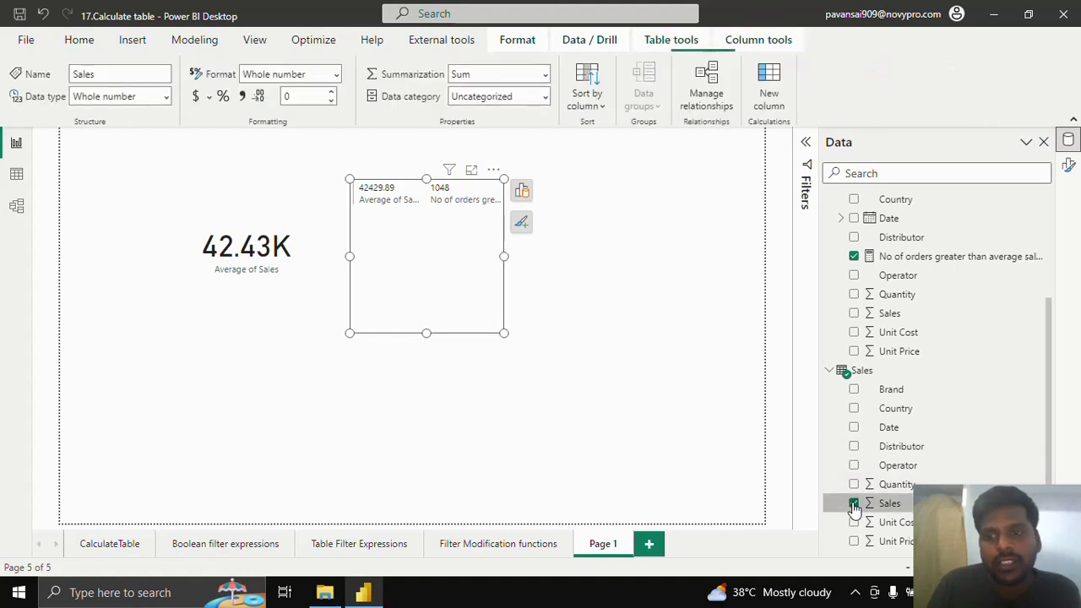
{"action": "left_click", "coordinate": [854, 504]}
{"action": "left_click_drag", "start_coordinate": [445, 273], "coordinate": [457, 256]}
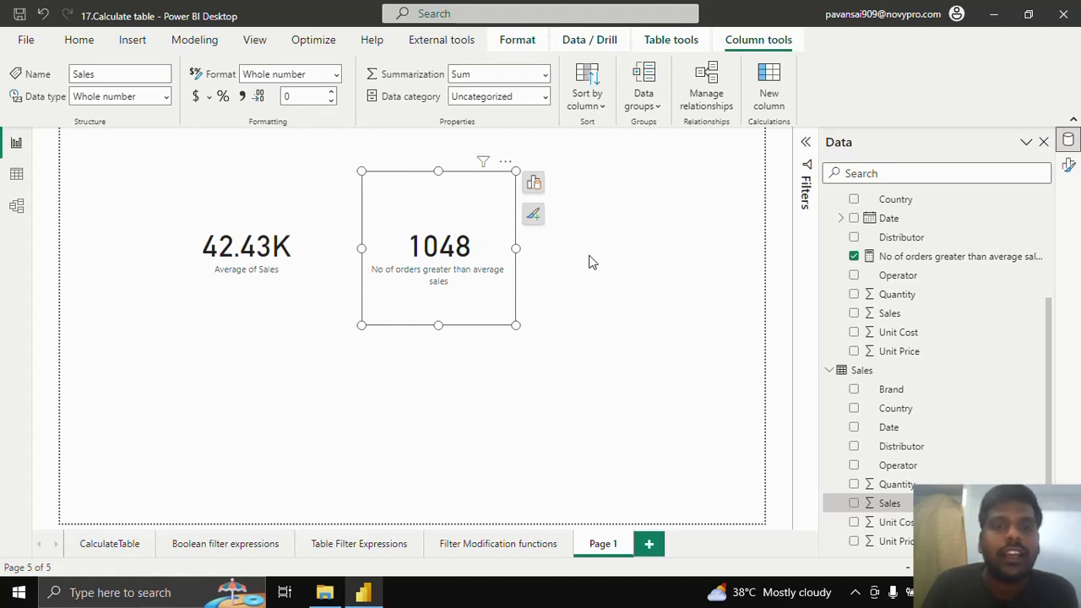
{"action": "scroll", "coordinate": [958, 353], "scroll_direction": "up", "scroll_amount": 3}
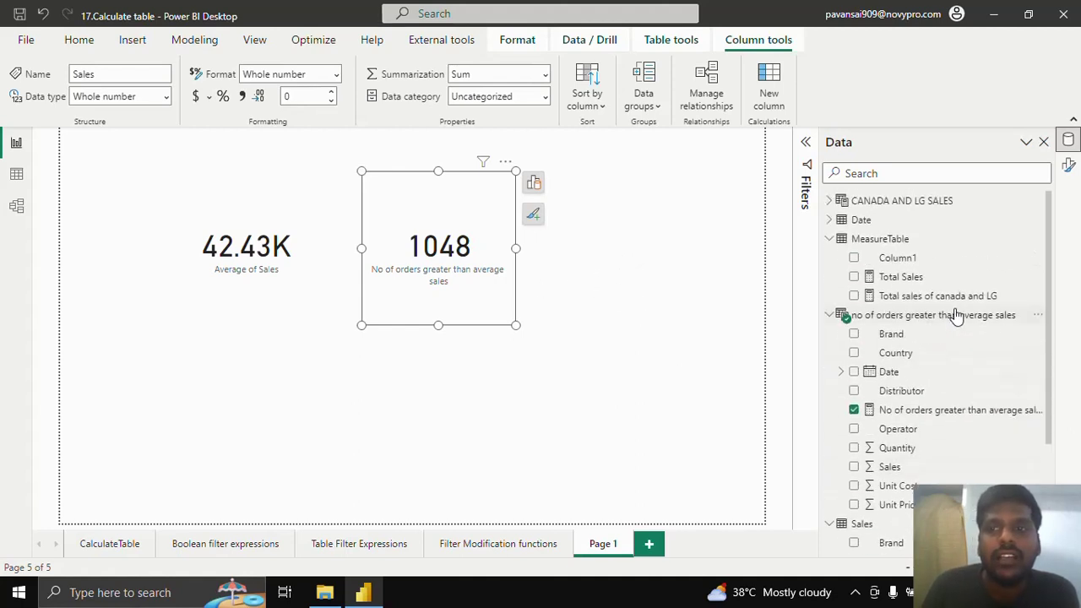